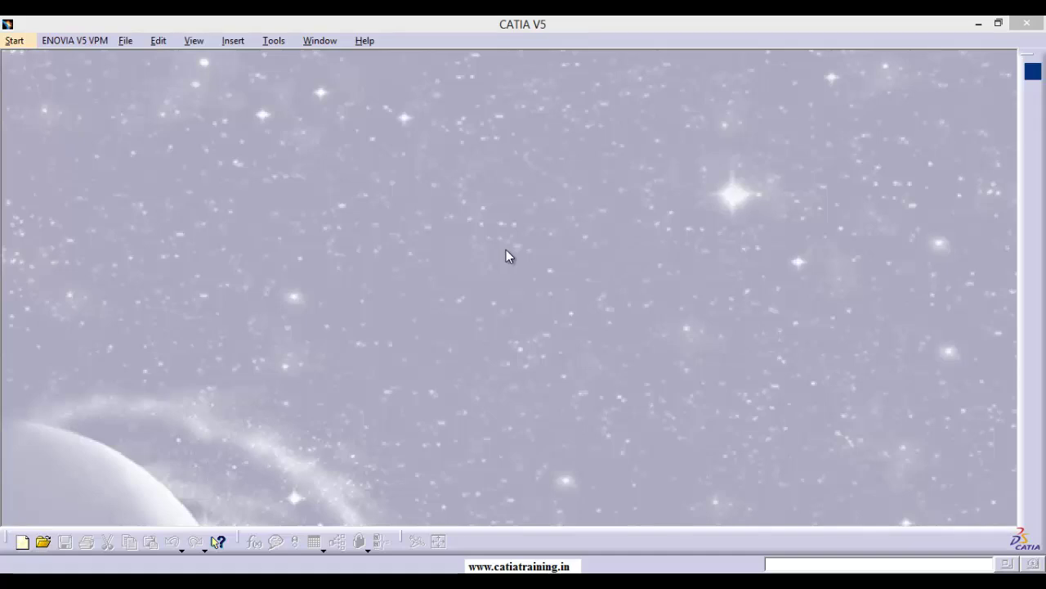
Create a new Part Design part named "multi section solid"
click(15, 40)
mouse_move(98, 77)
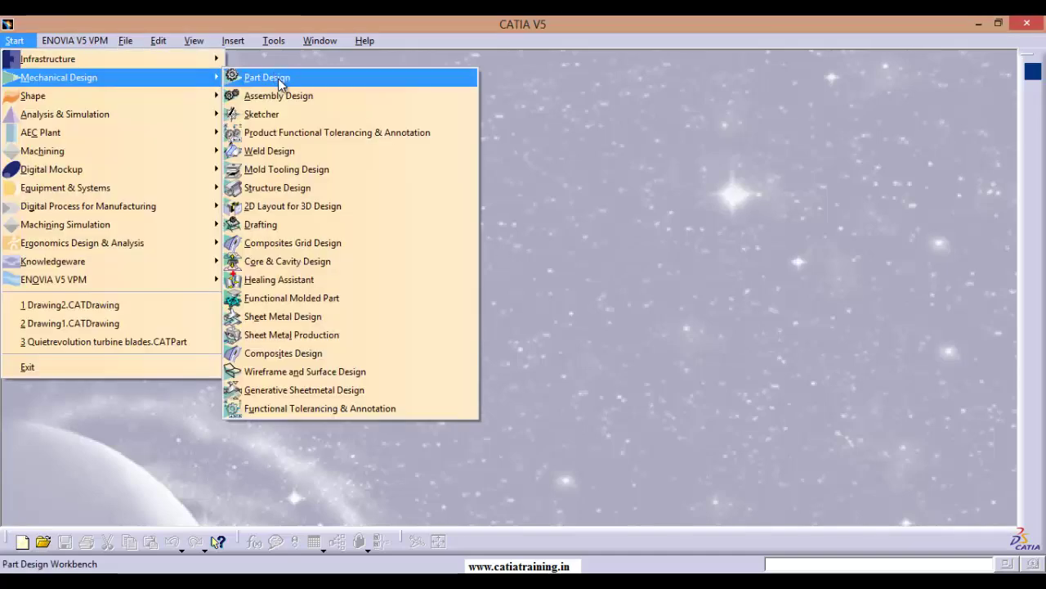
click(278, 78)
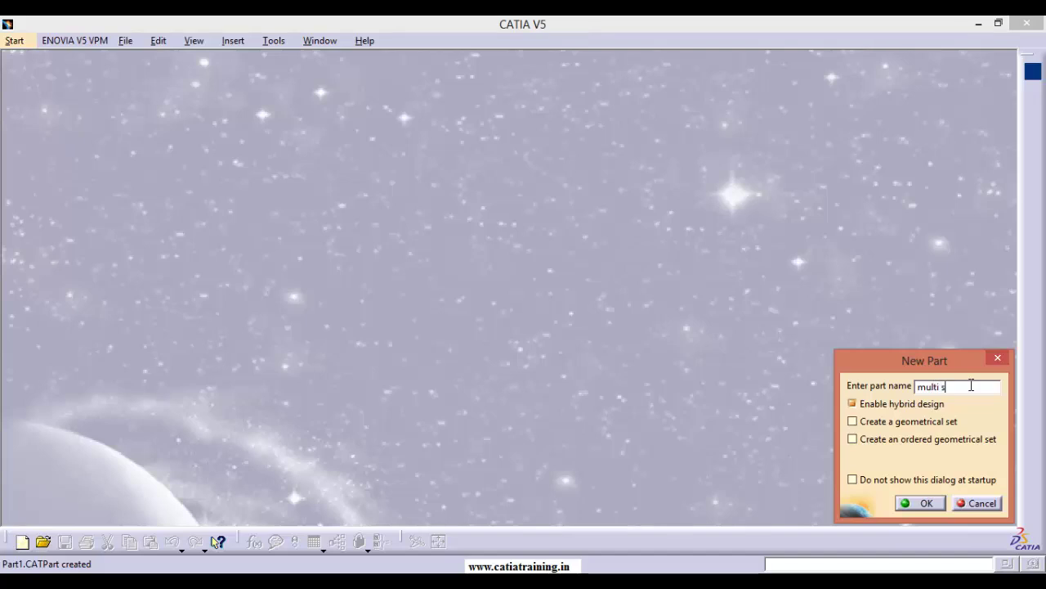
text(ction solid)
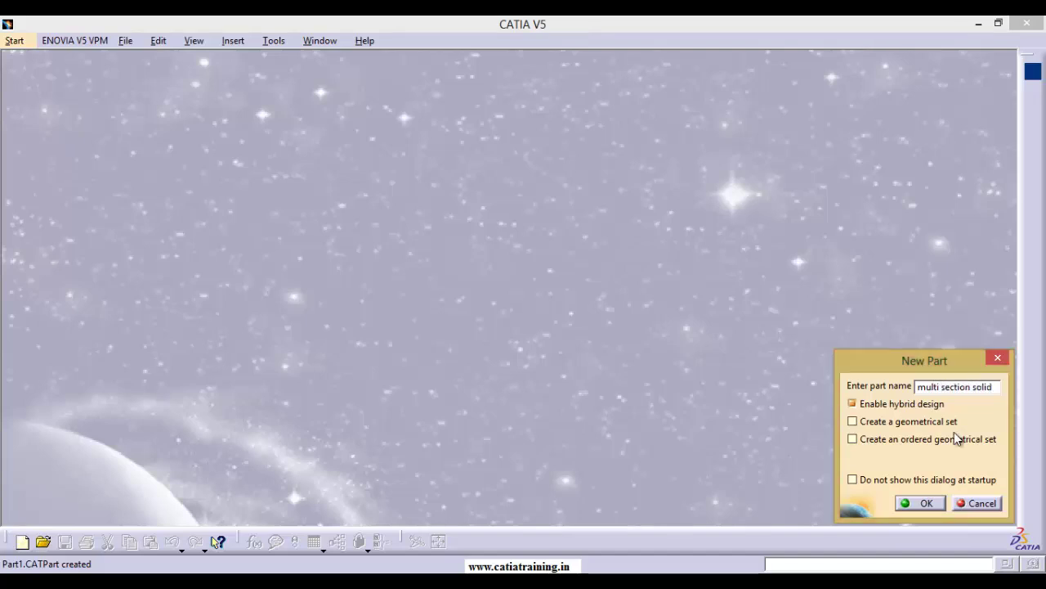
click(924, 505)
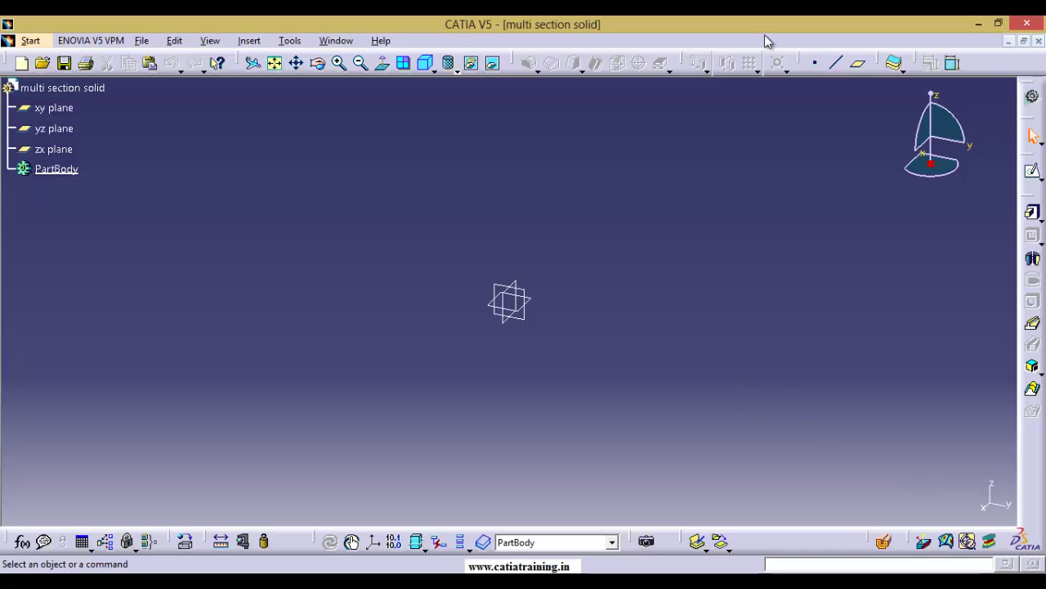
Examine the section coupling options in the Multi-Sections Solid definition and close it without creating a feature
click(249, 43)
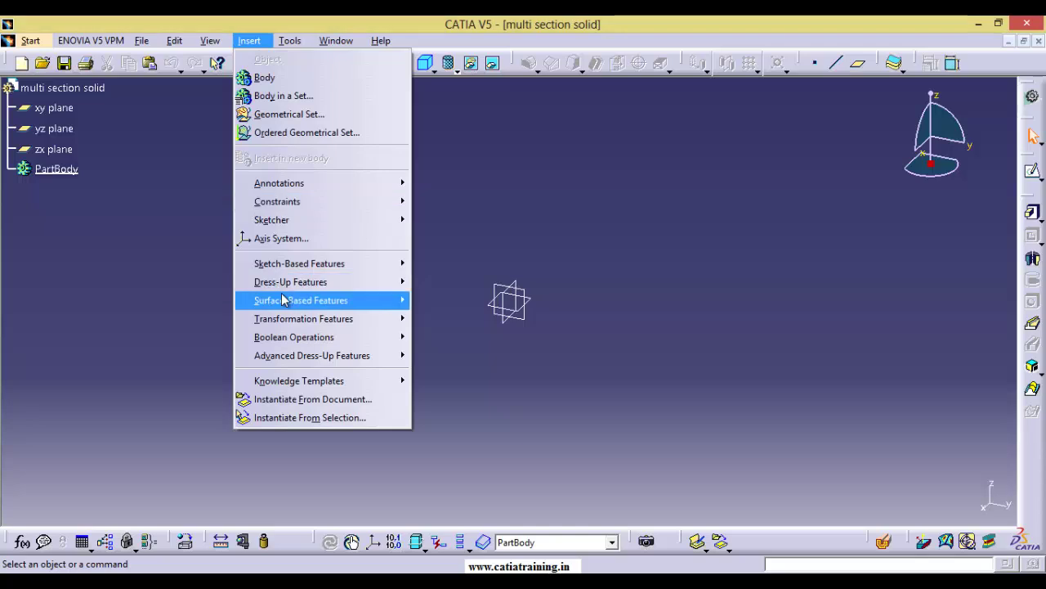
mouse_move(316, 270)
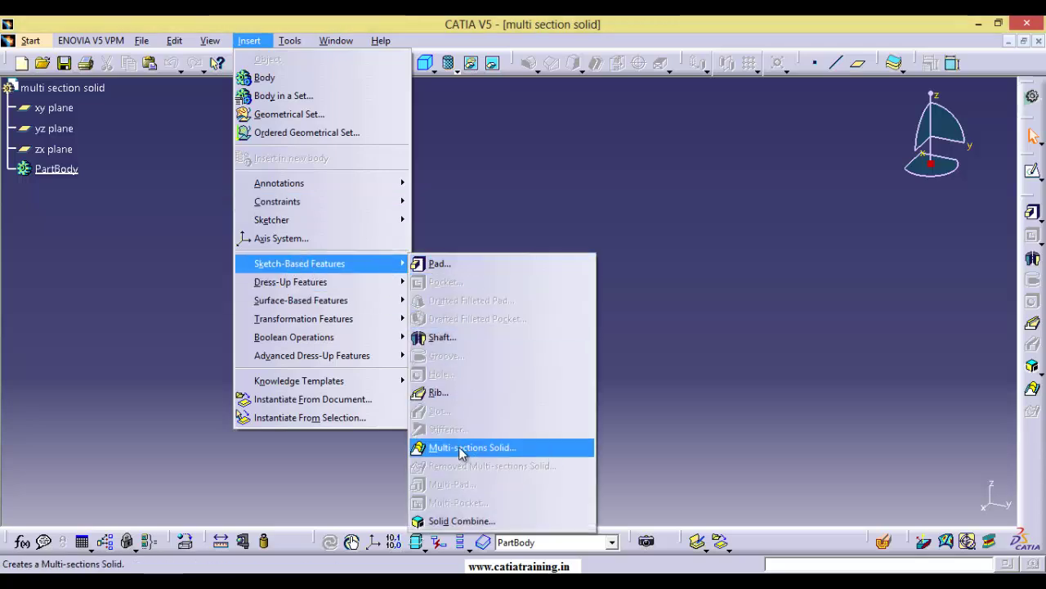
click(953, 396)
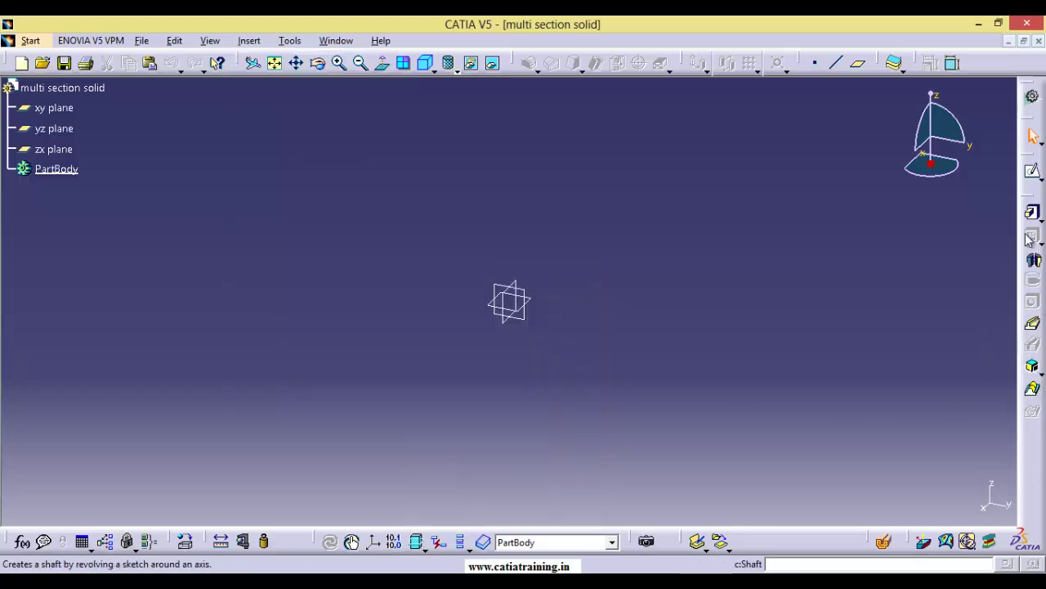
drag(1022, 199, 1013, 225)
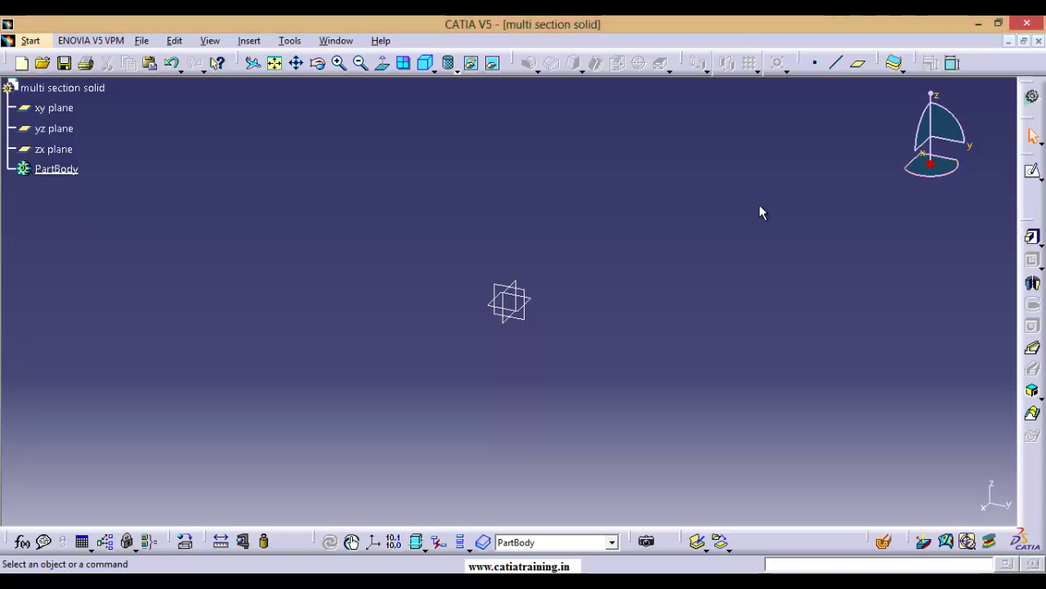
click(1032, 413)
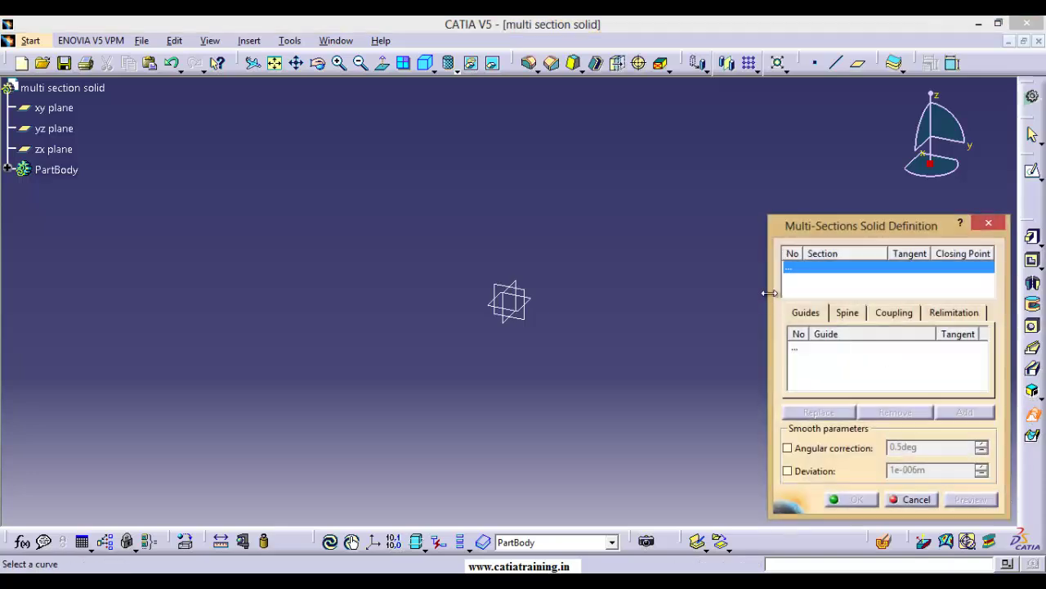
drag(819, 219, 675, 172)
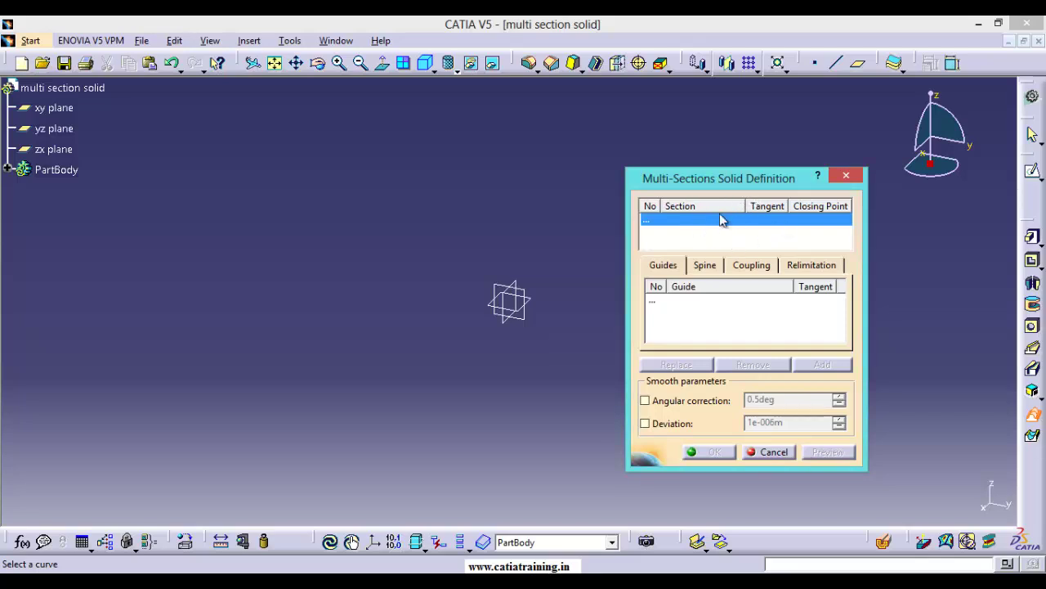
click(756, 268)
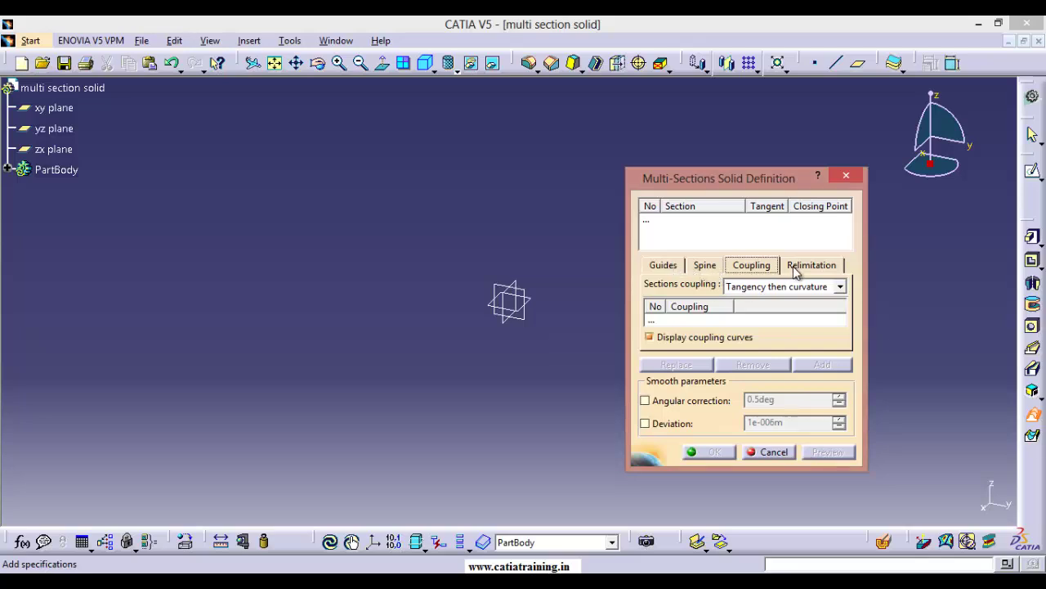
click(815, 288)
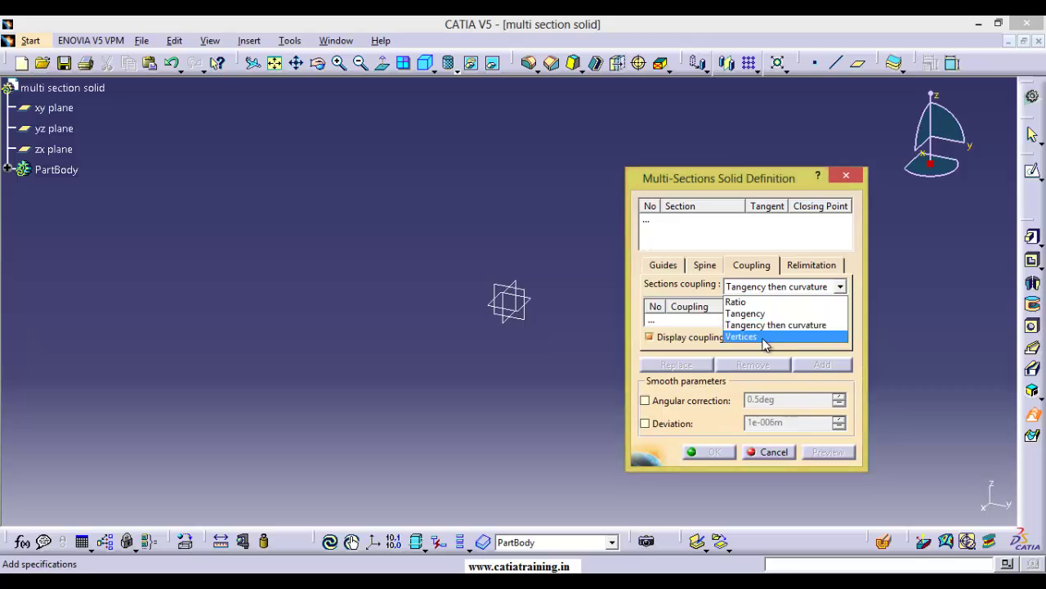
click(773, 451)
click(771, 451)
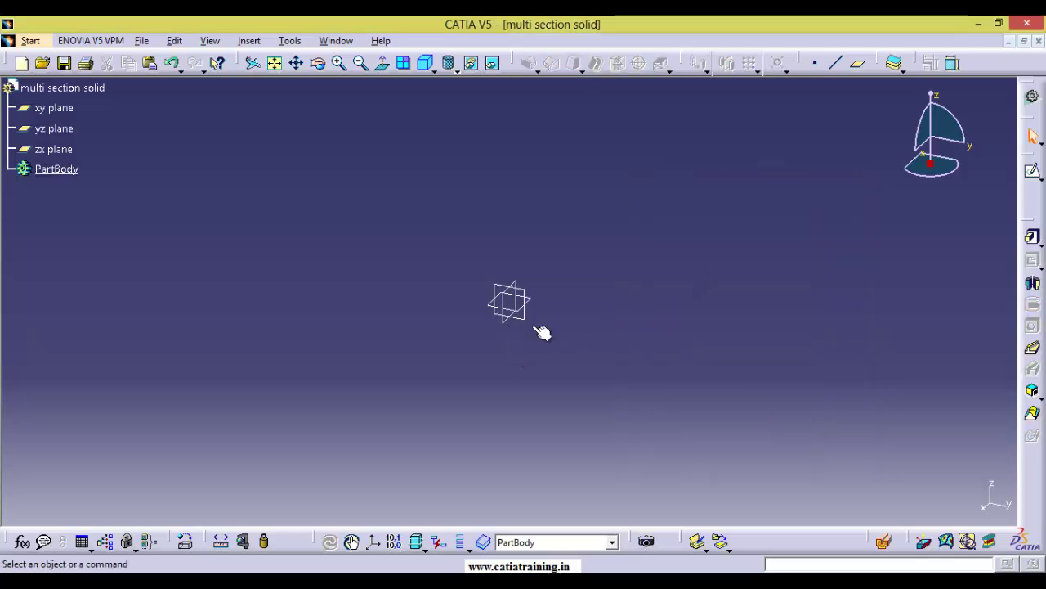
click(858, 63)
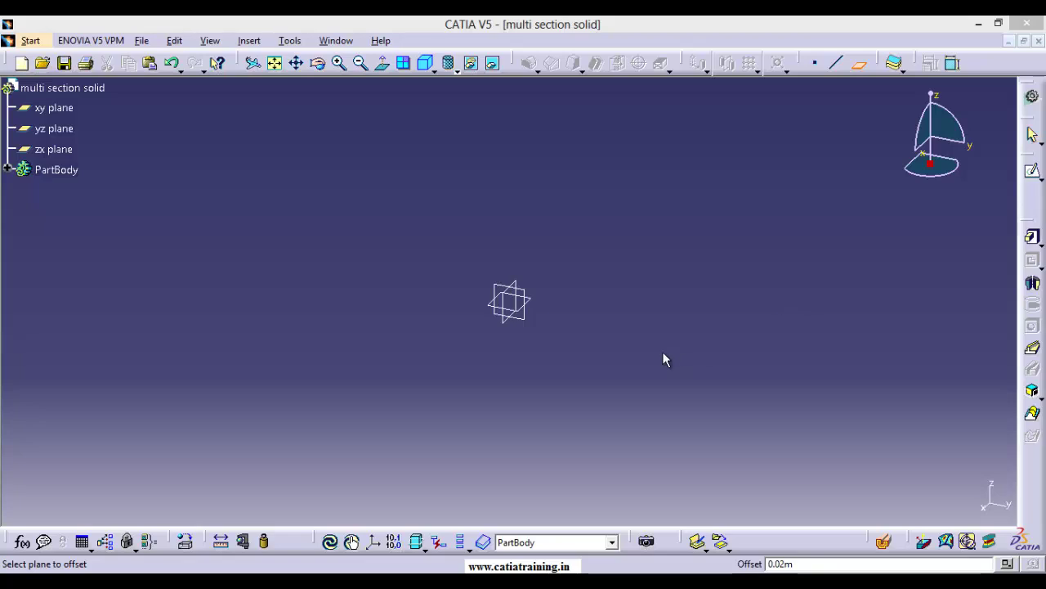
click(511, 327)
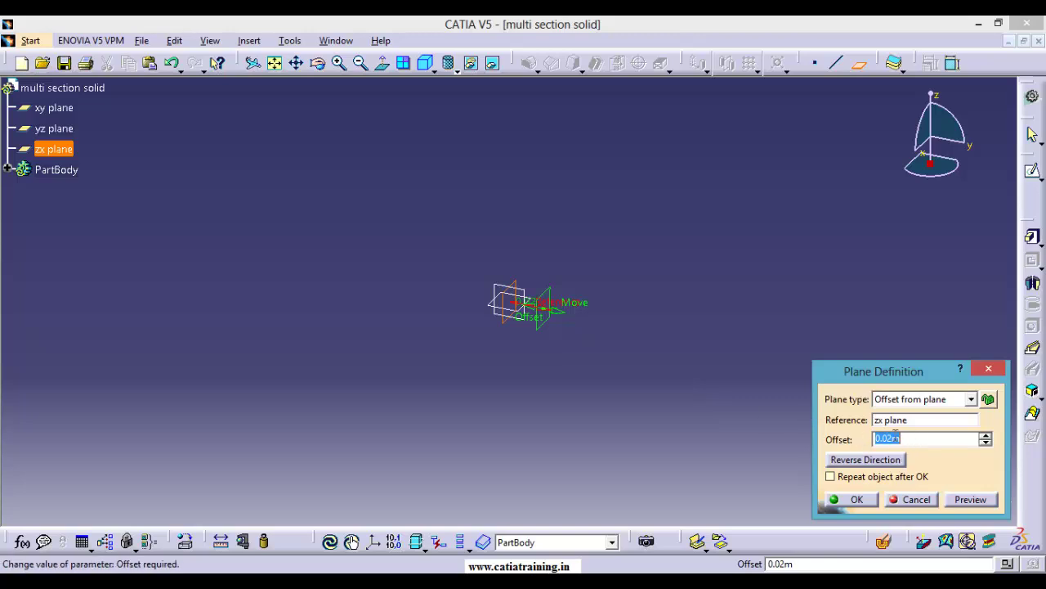
click(932, 498)
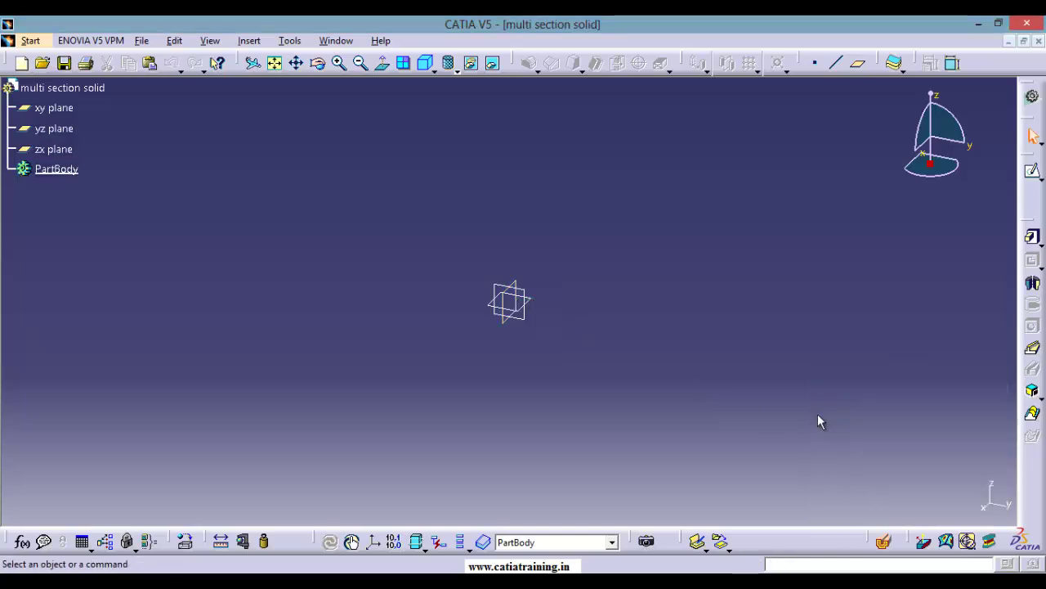
Set the length unit to Millimeter (mm) in the Parameters and Measure options
click(290, 41)
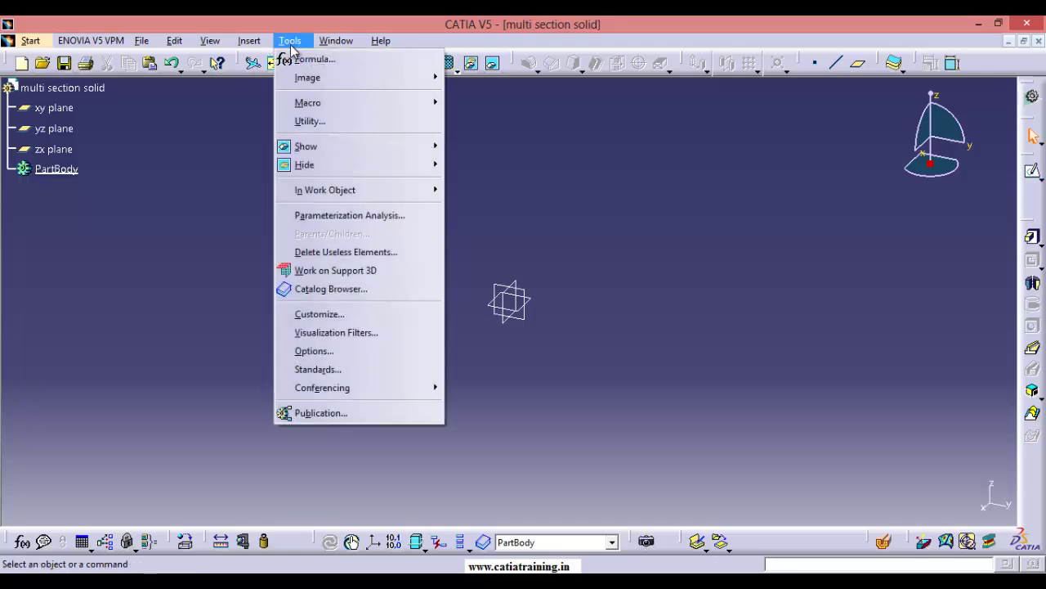
click(315, 352)
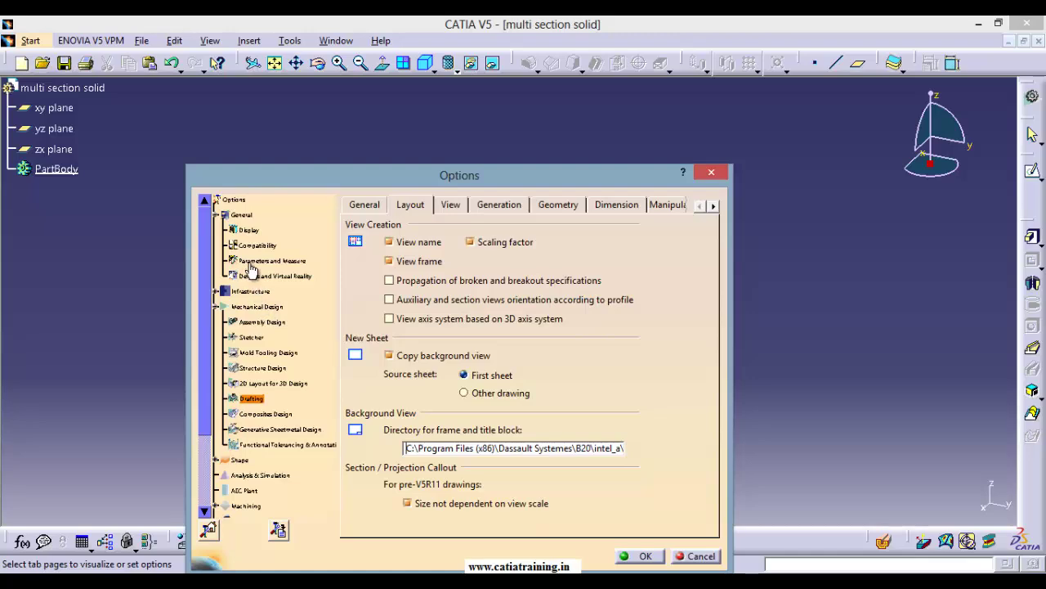
click(263, 263)
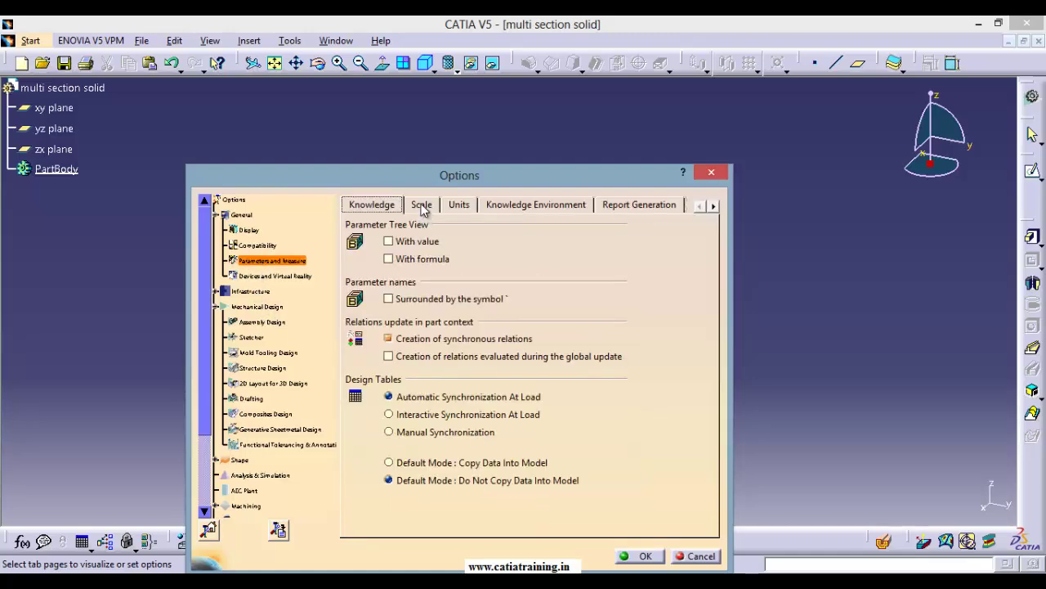
click(457, 206)
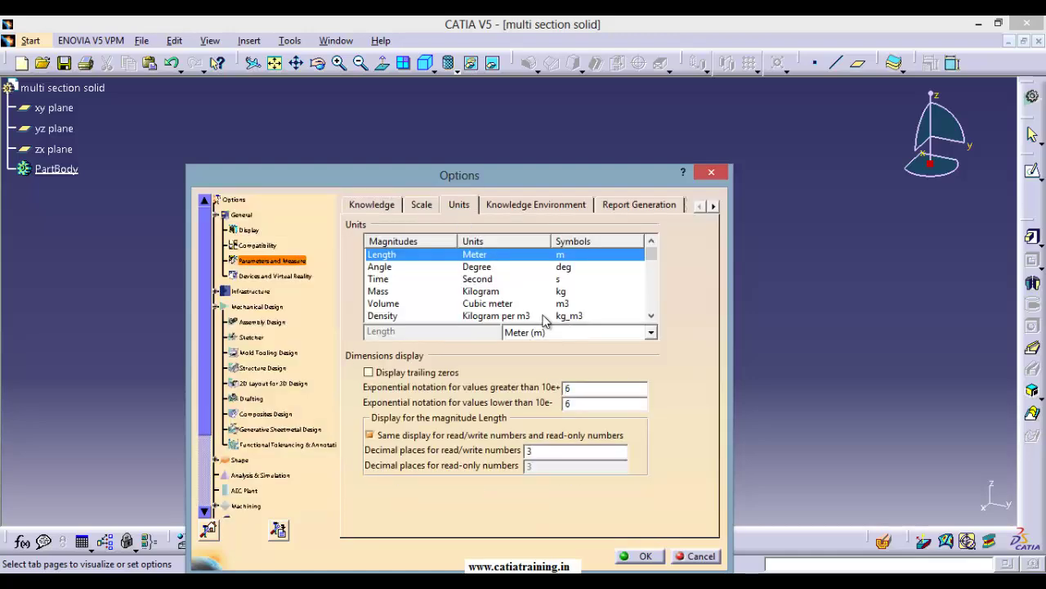
click(606, 332)
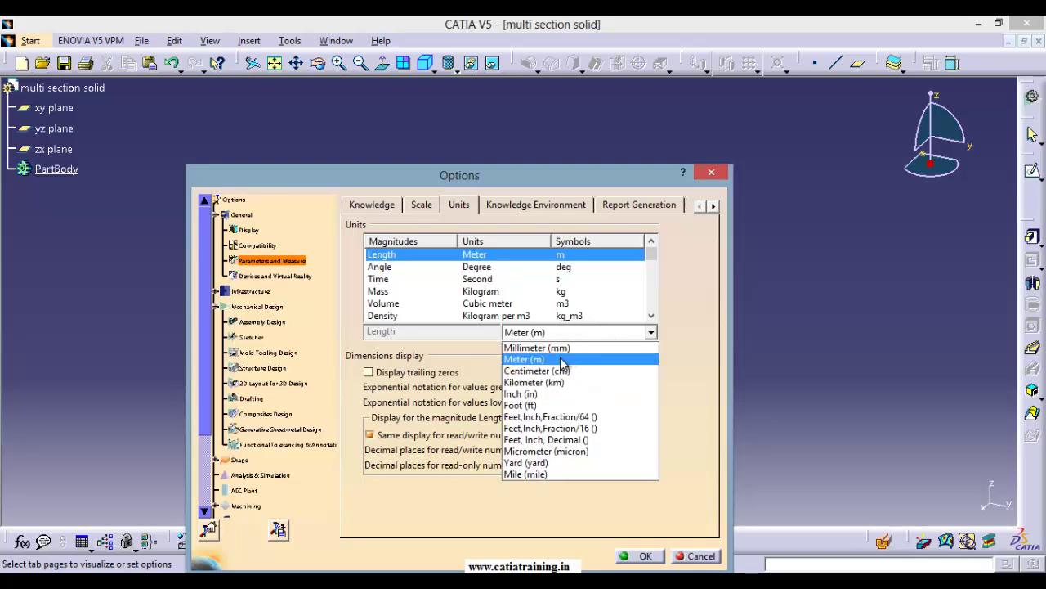
click(537, 347)
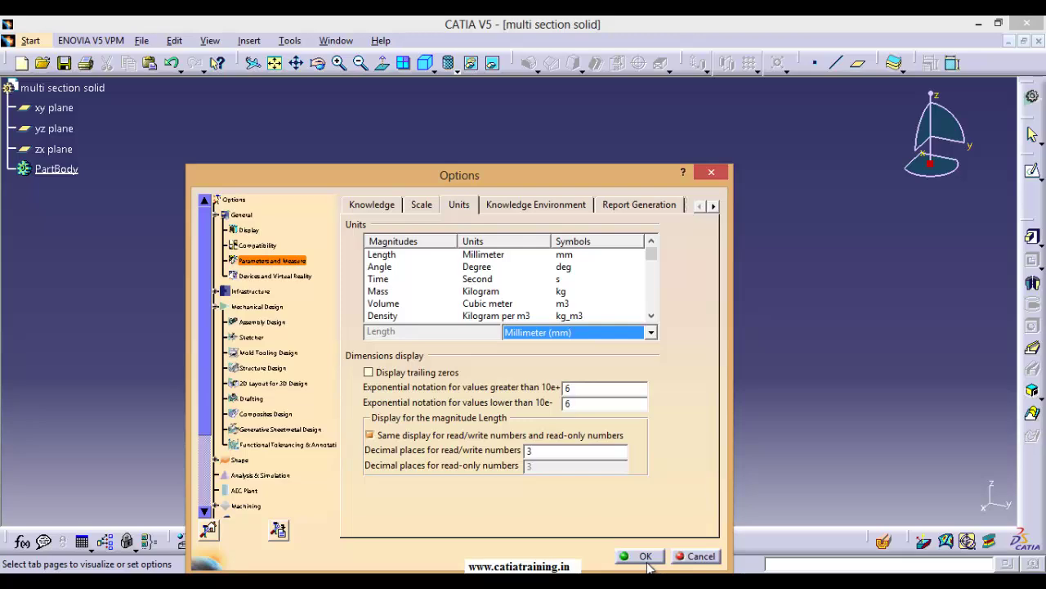
click(644, 559)
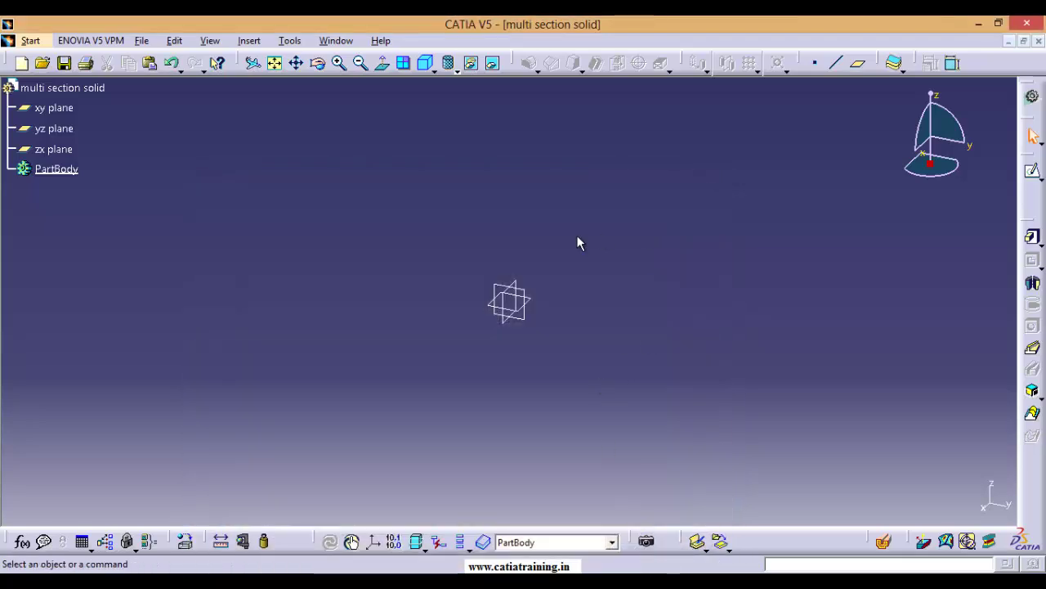
Create a reference plane offset 100 mm from the zx plane
click(859, 64)
click(507, 325)
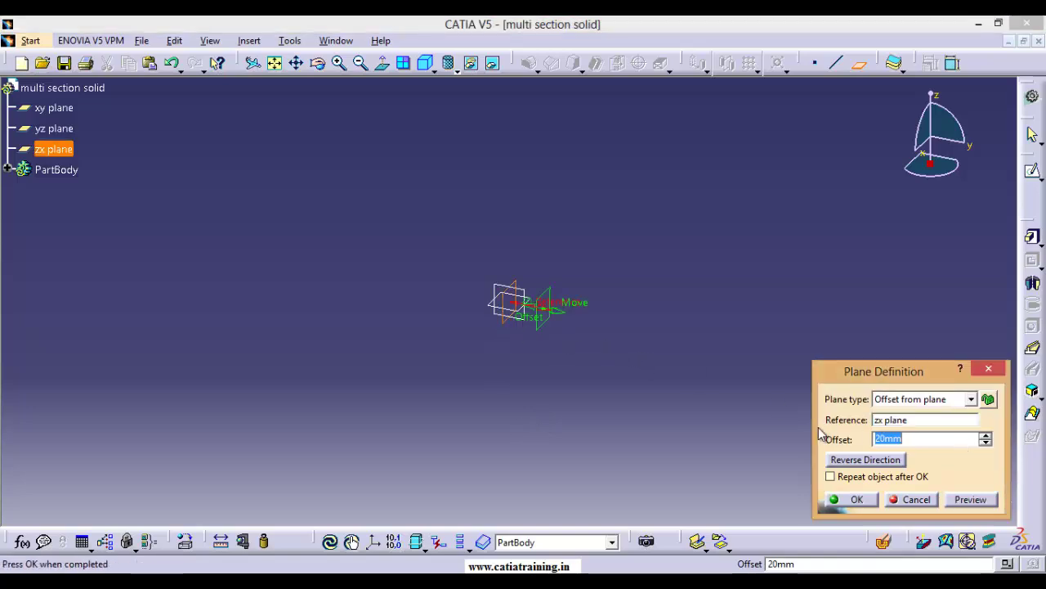
text(100)
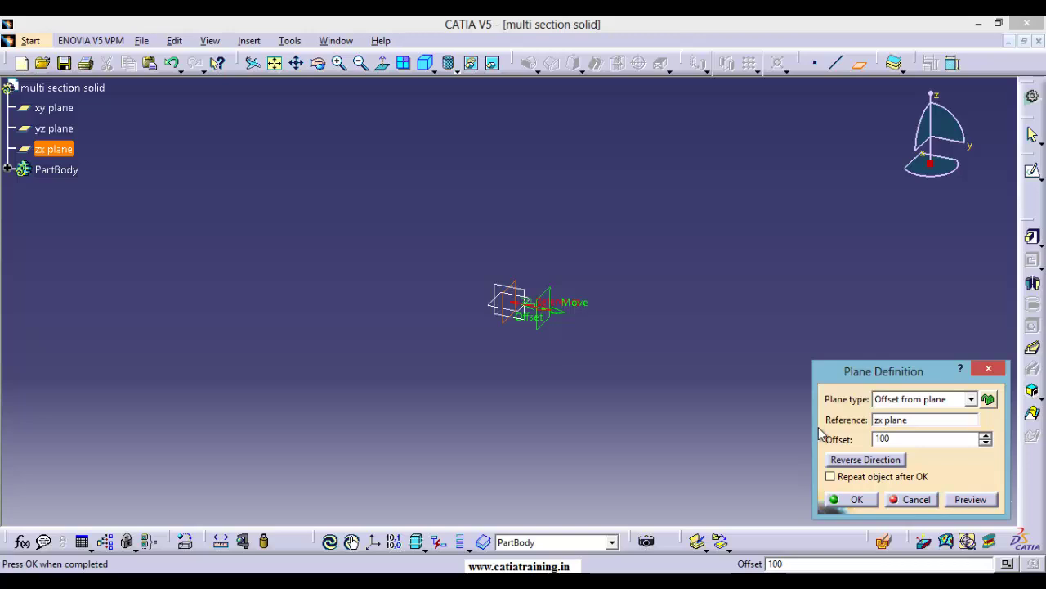
key(Return)
Create a second plane offset 100 mm from the zx plane in the reversed direction
click(891, 64)
click(509, 324)
click(873, 459)
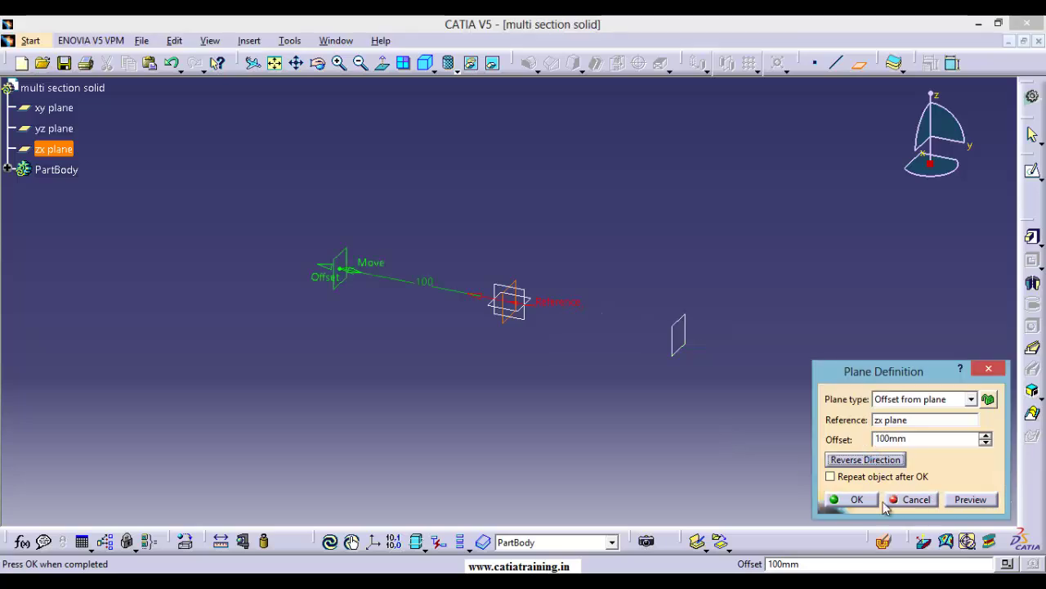
click(854, 499)
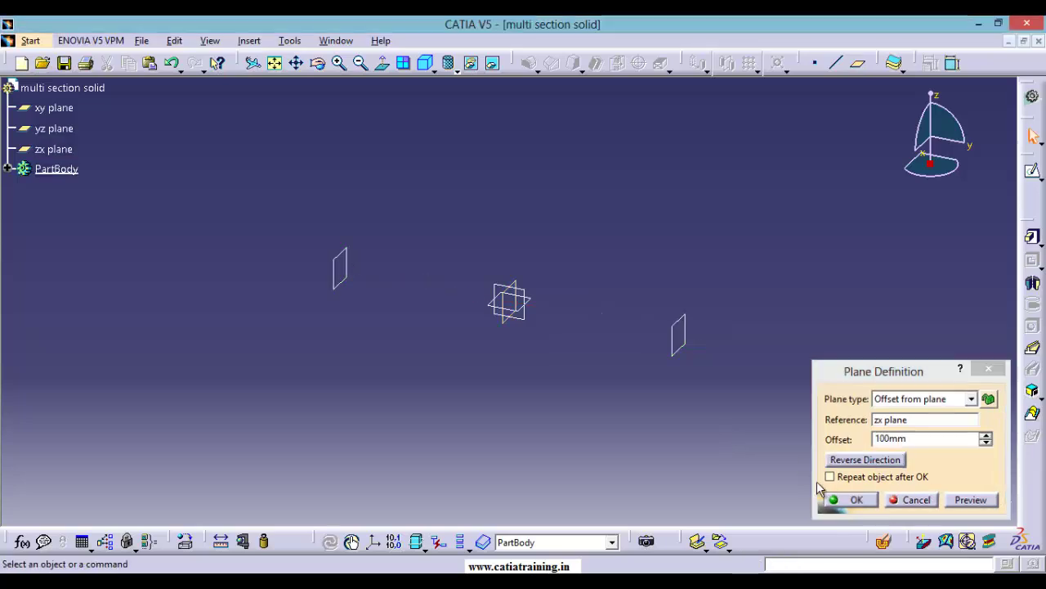
Hide the yz plane and the xy plane, keeping the zx plane and both offset planes shown
right_click(520, 320)
click(531, 305)
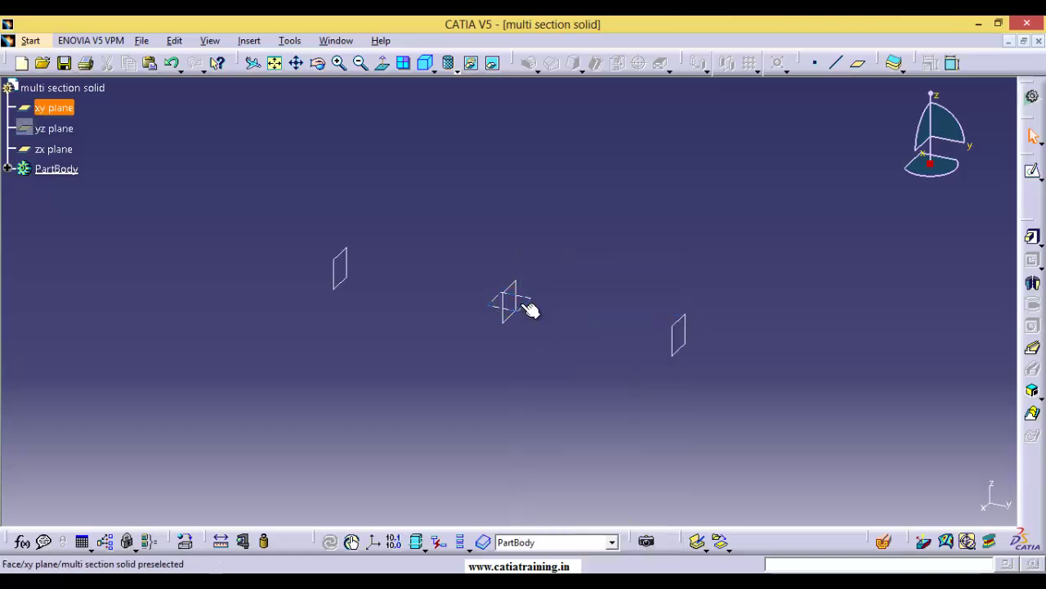
right_click(523, 310)
click(533, 306)
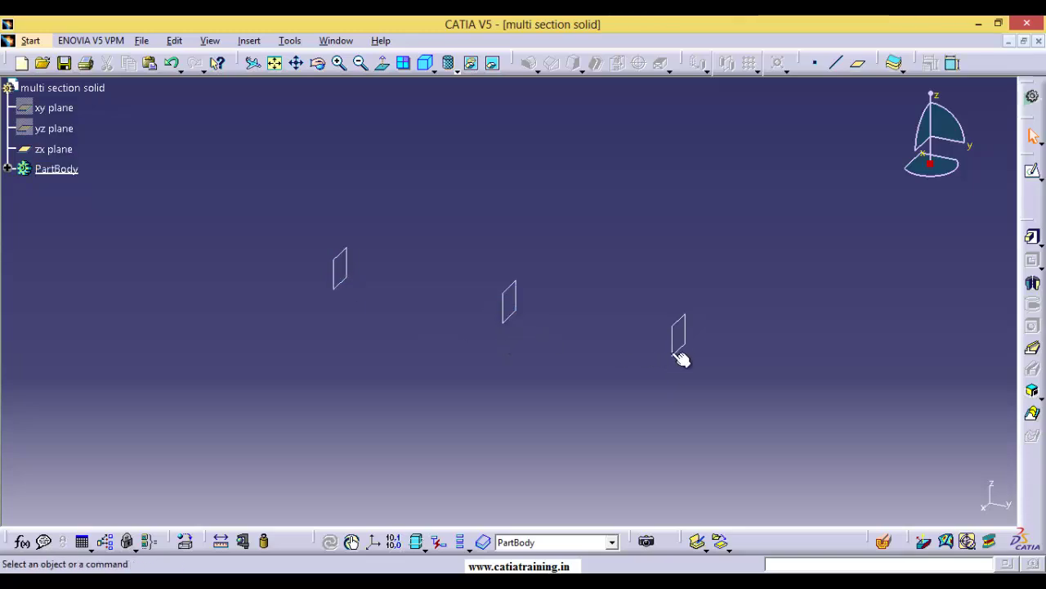
Sketch a circle of about 36 mm radius centred on the origin on the reversed-direction offset plane
click(339, 254)
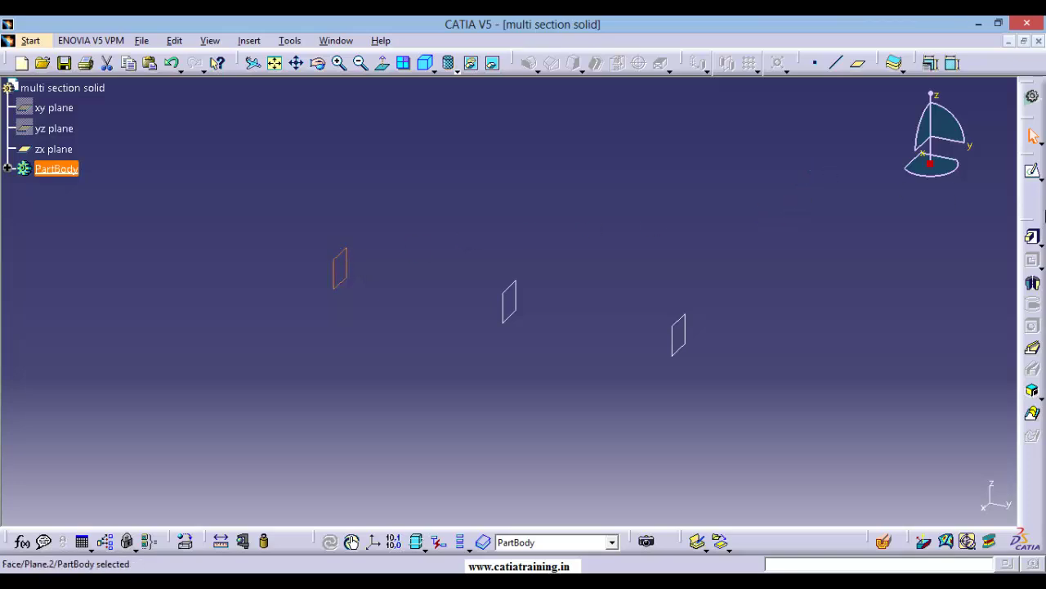
click(1032, 170)
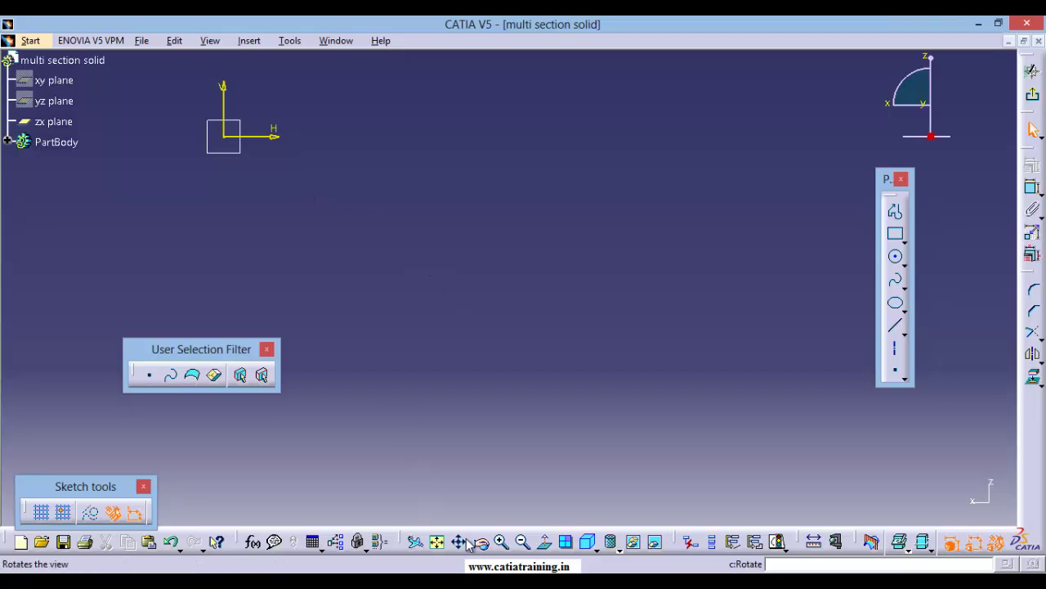
click(437, 541)
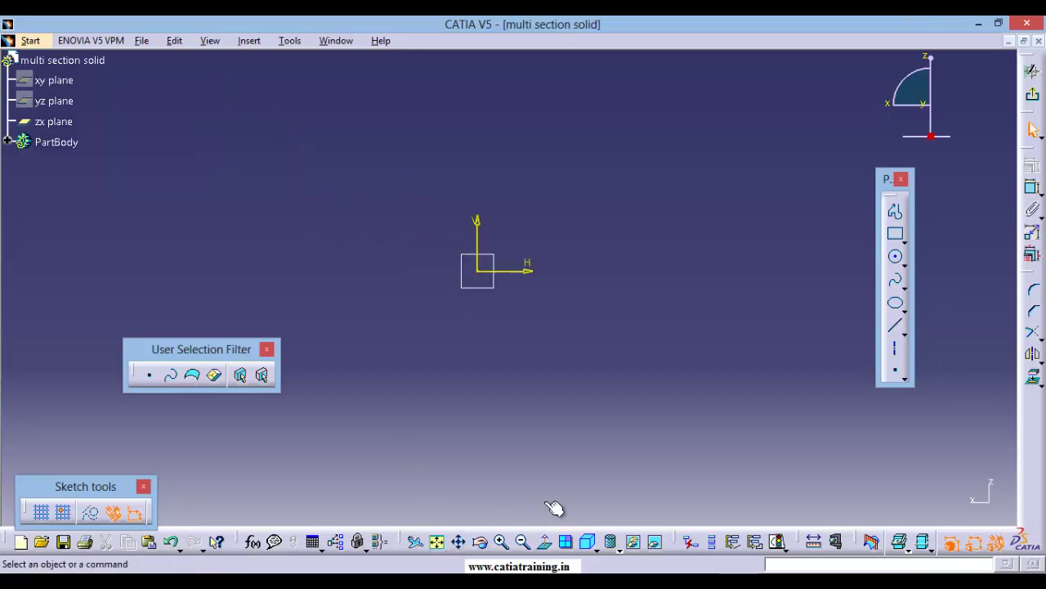
click(897, 259)
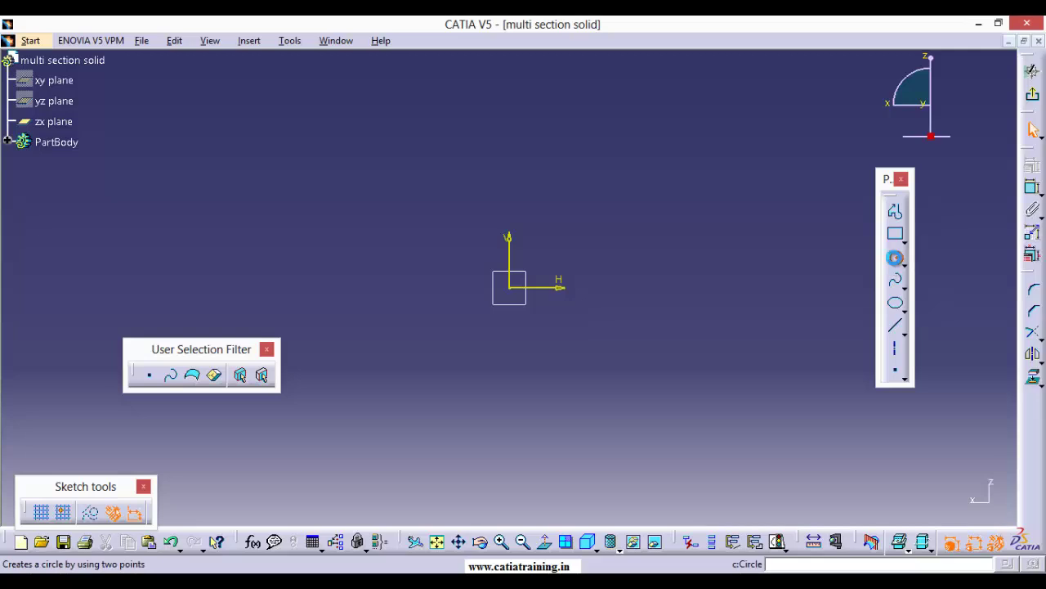
click(509, 287)
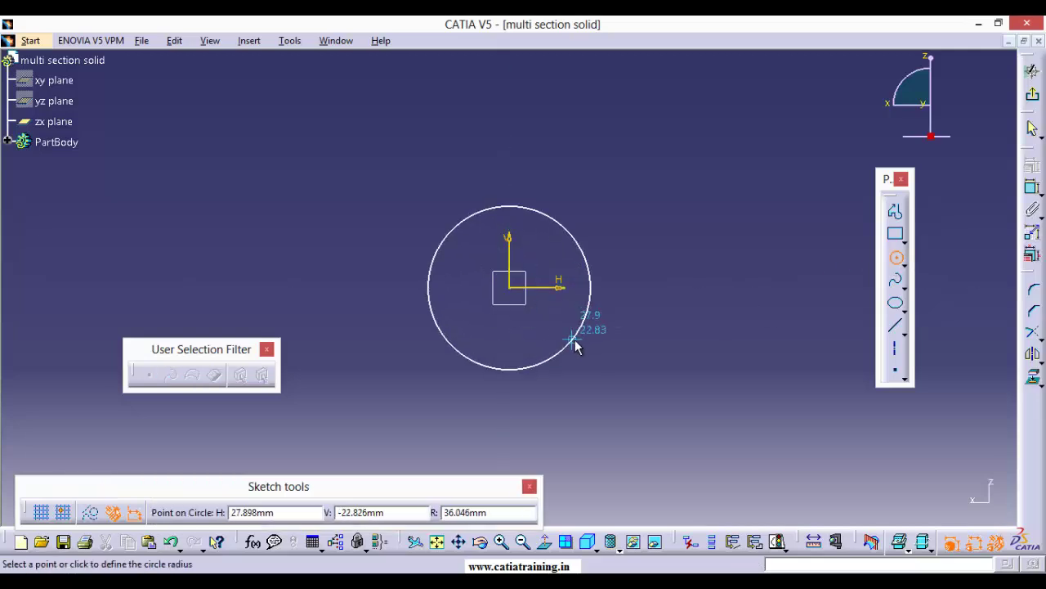
click(575, 340)
click(759, 386)
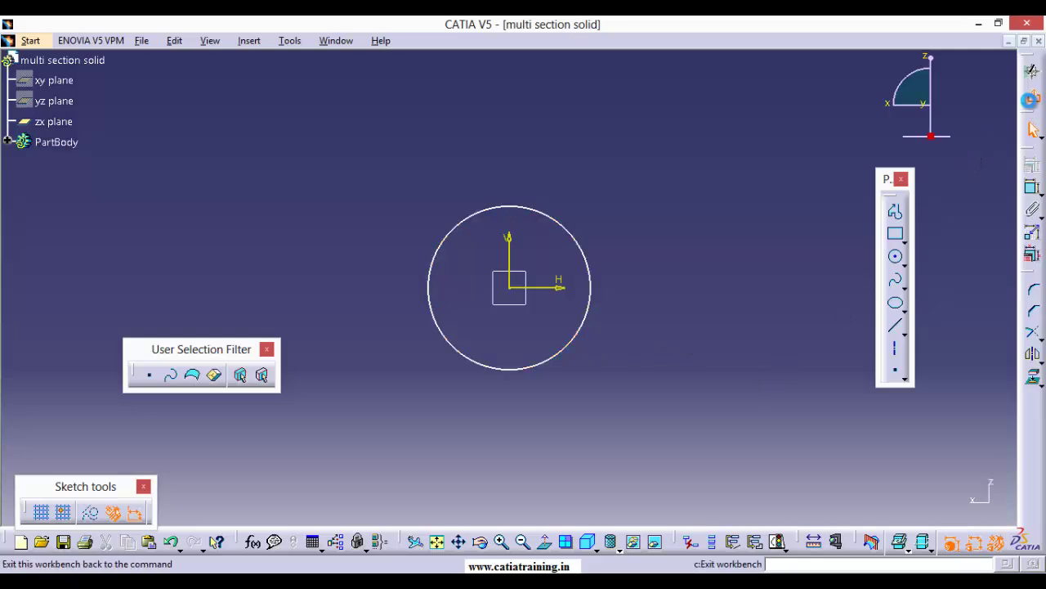
Finish the circle sketch and sketch a centred rectangle, about 30 mm wide and 35 mm high, at the origin on the zx plane
click(1032, 98)
click(784, 264)
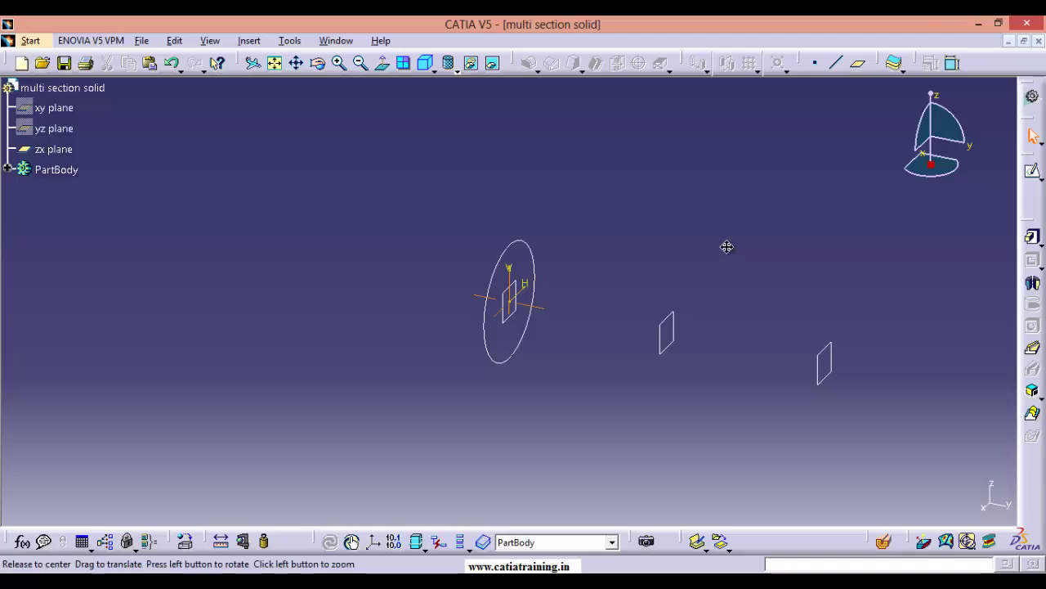
middle_drag(731, 246, 537, 217)
click(473, 277)
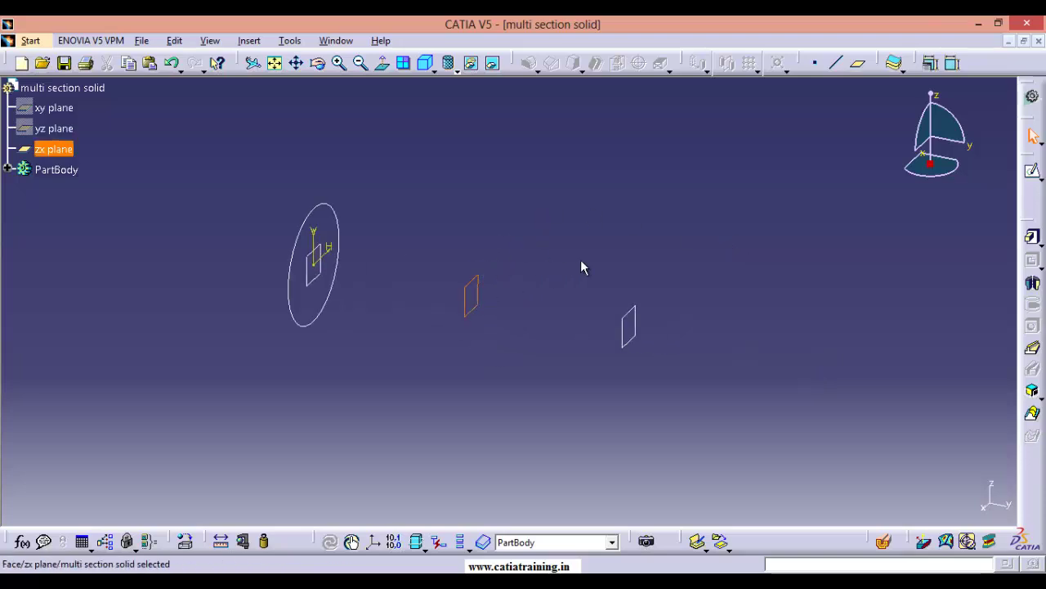
click(1034, 172)
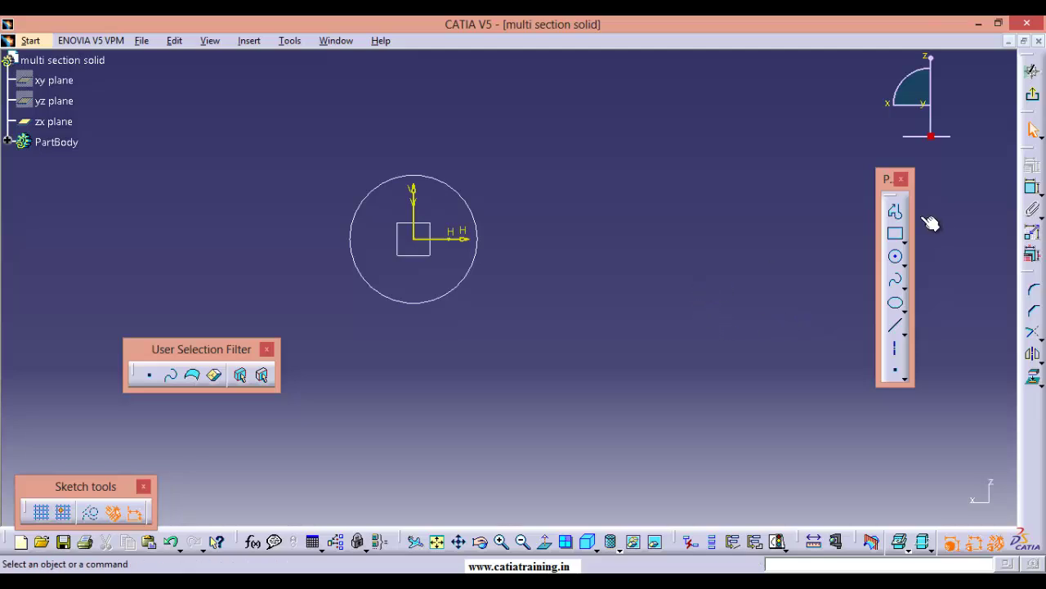
click(904, 242)
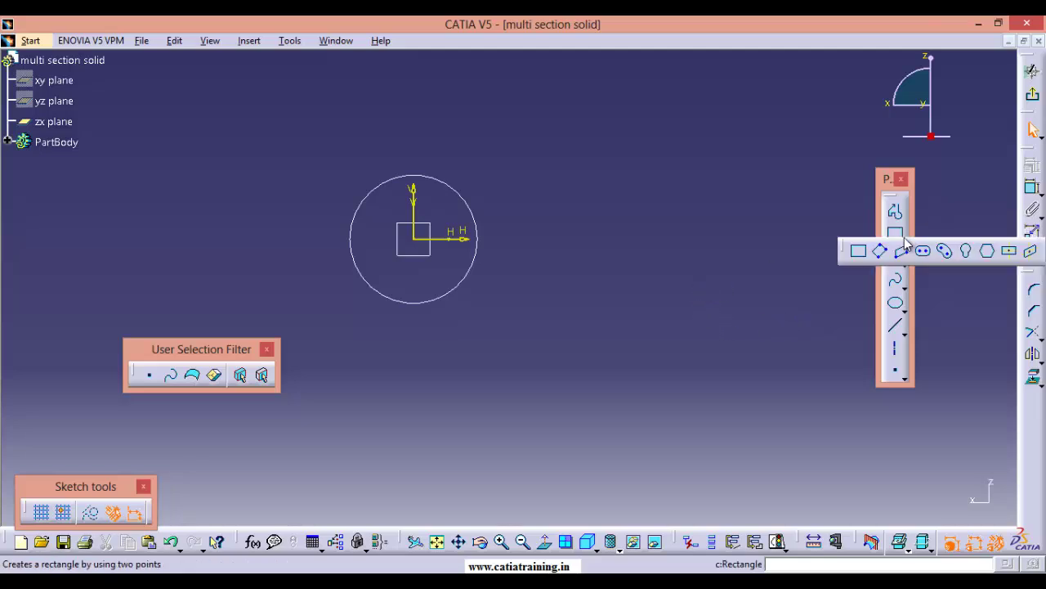
click(1009, 250)
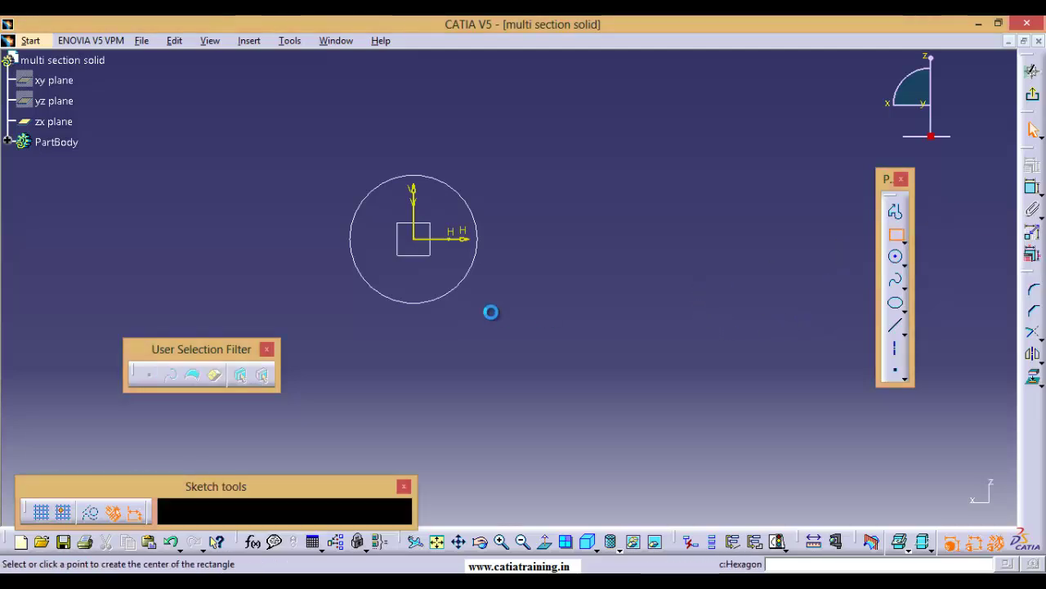
click(413, 237)
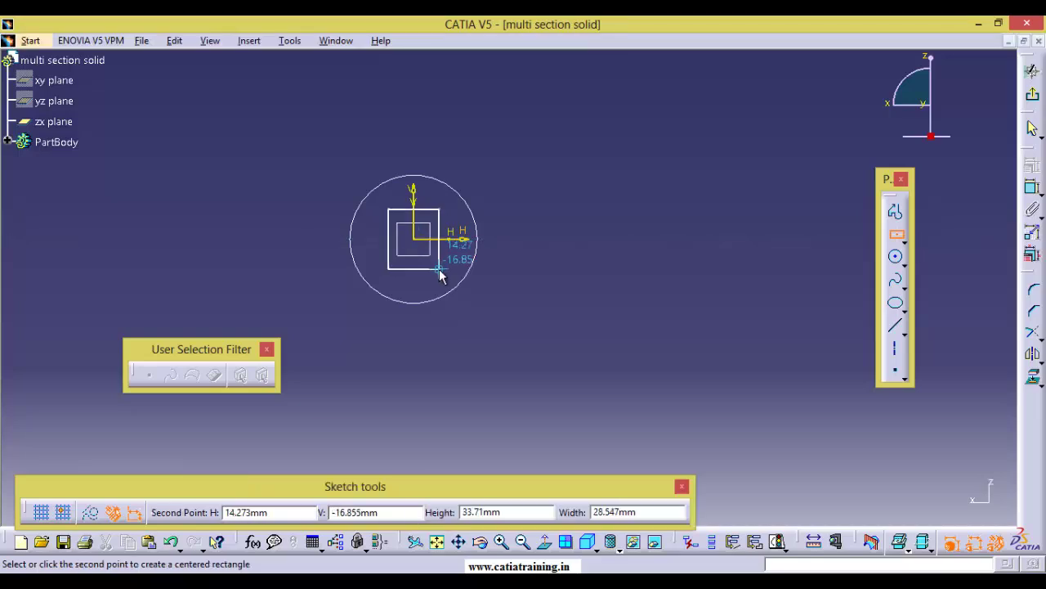
click(443, 270)
click(608, 269)
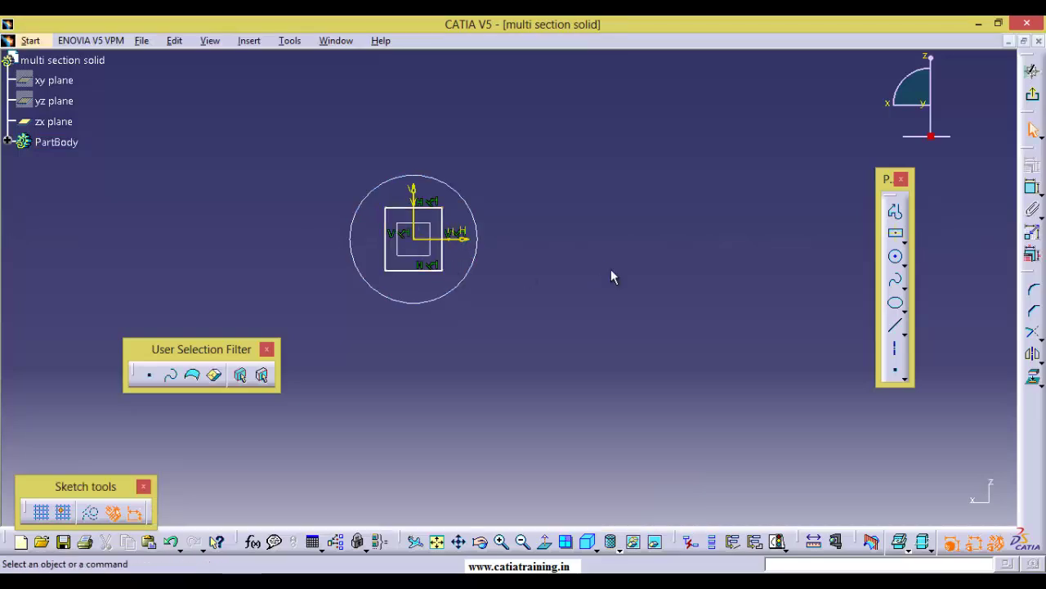
click(1032, 131)
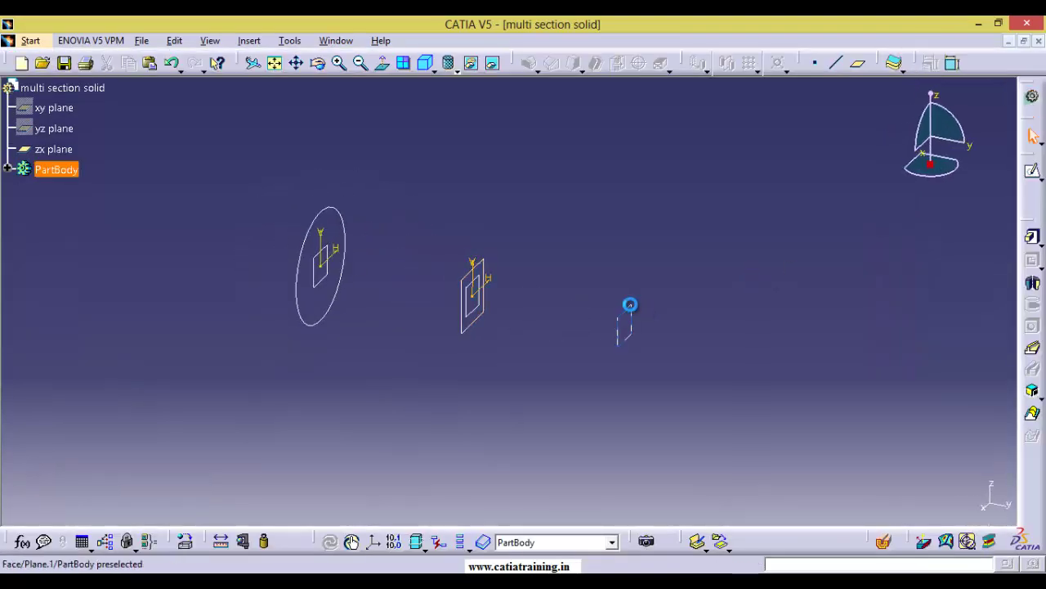
Sketch a hexagon centred on the origin, slightly larger than the circle, on the remaining empty offset plane
click(638, 311)
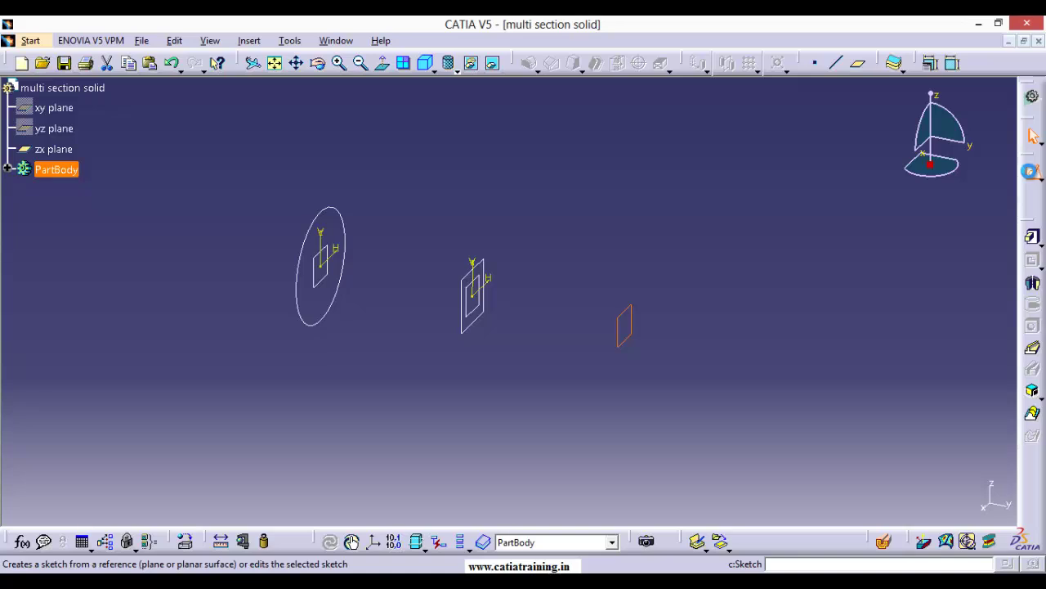
click(1031, 176)
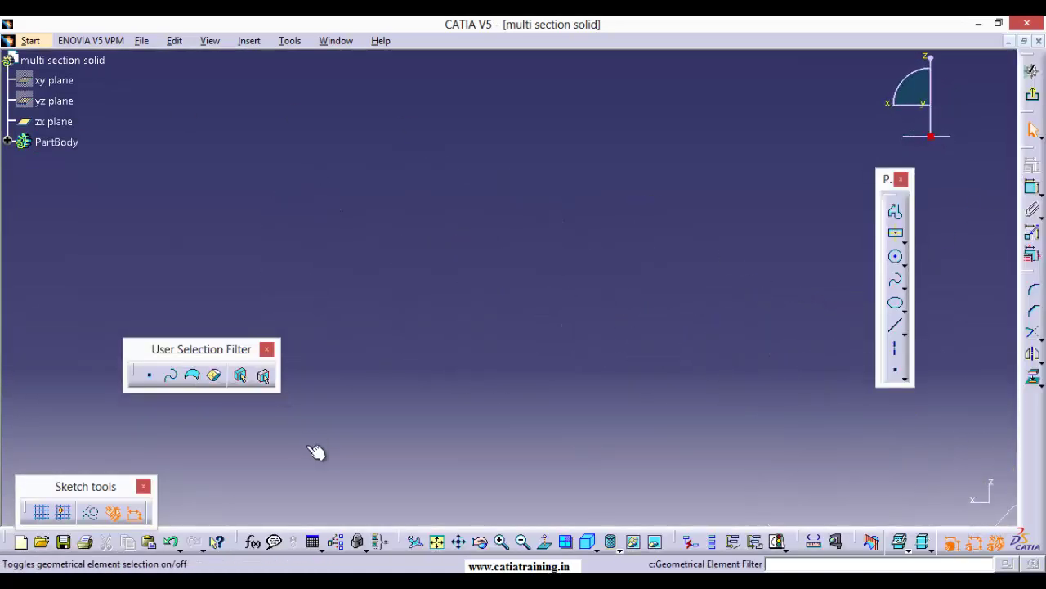
click(436, 542)
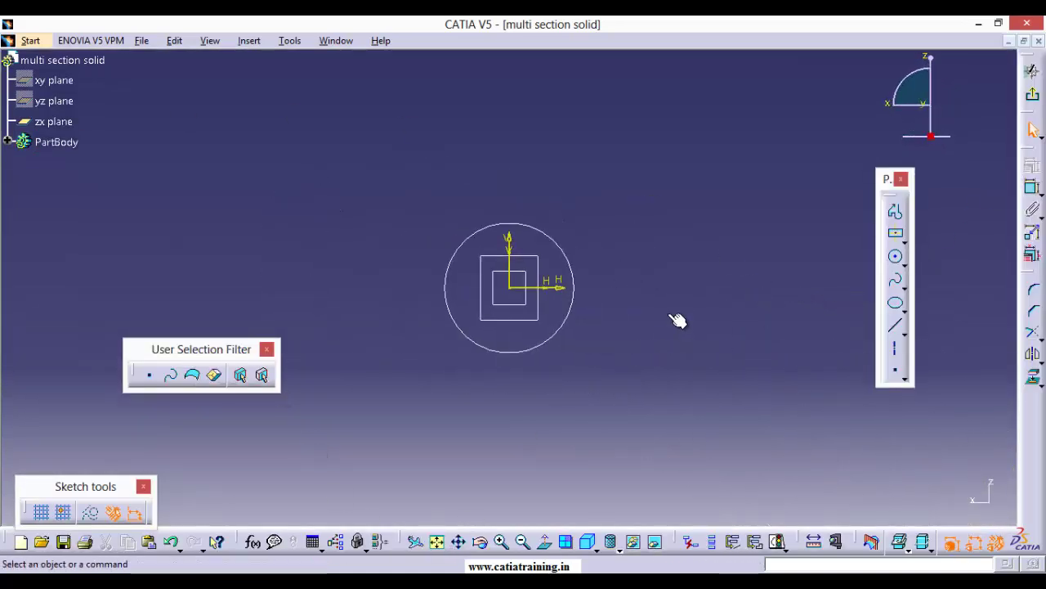
click(904, 239)
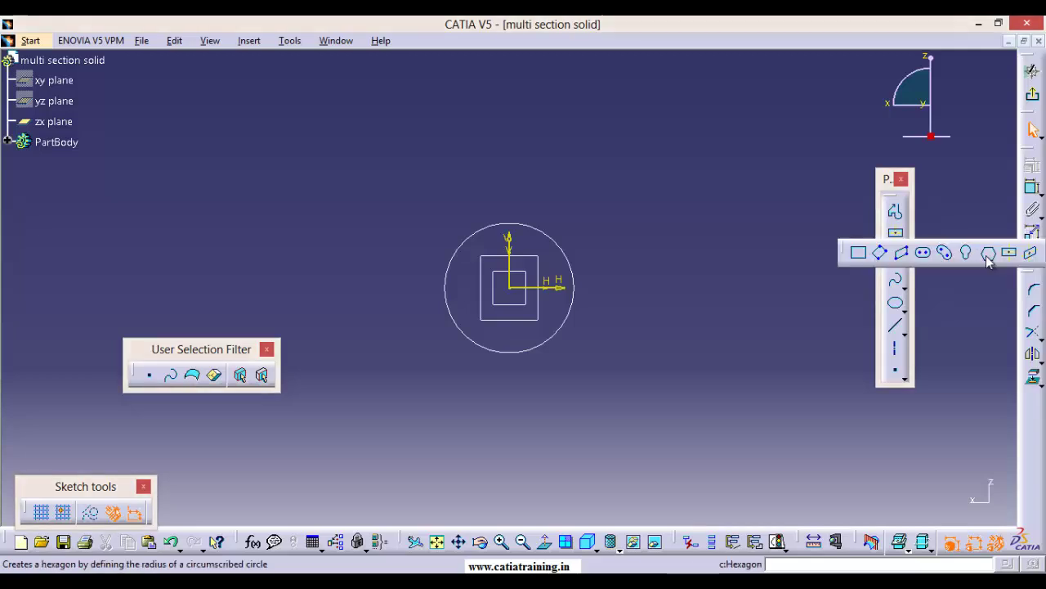
click(987, 255)
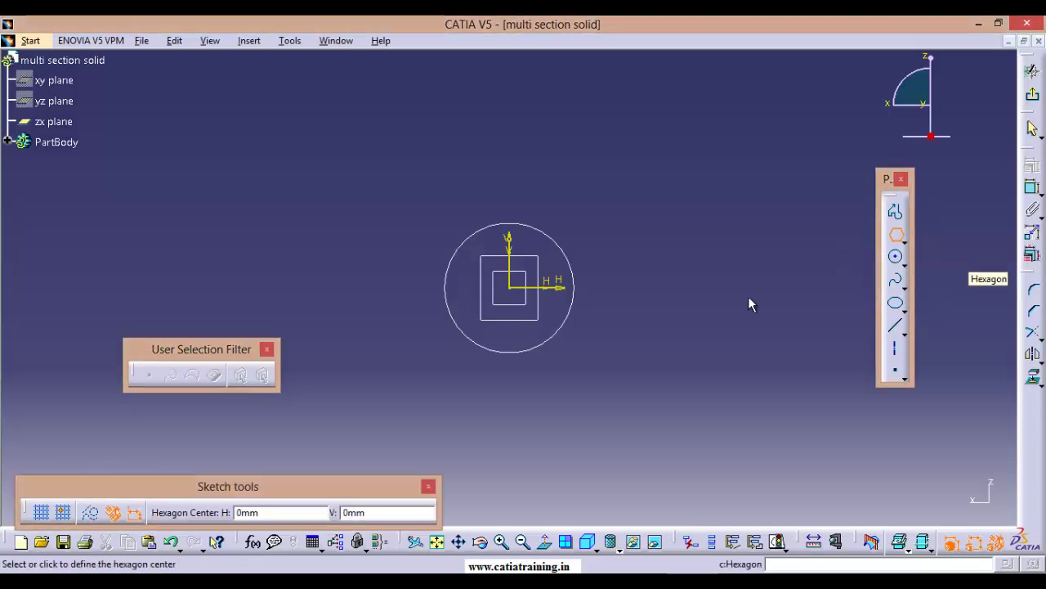
click(510, 286)
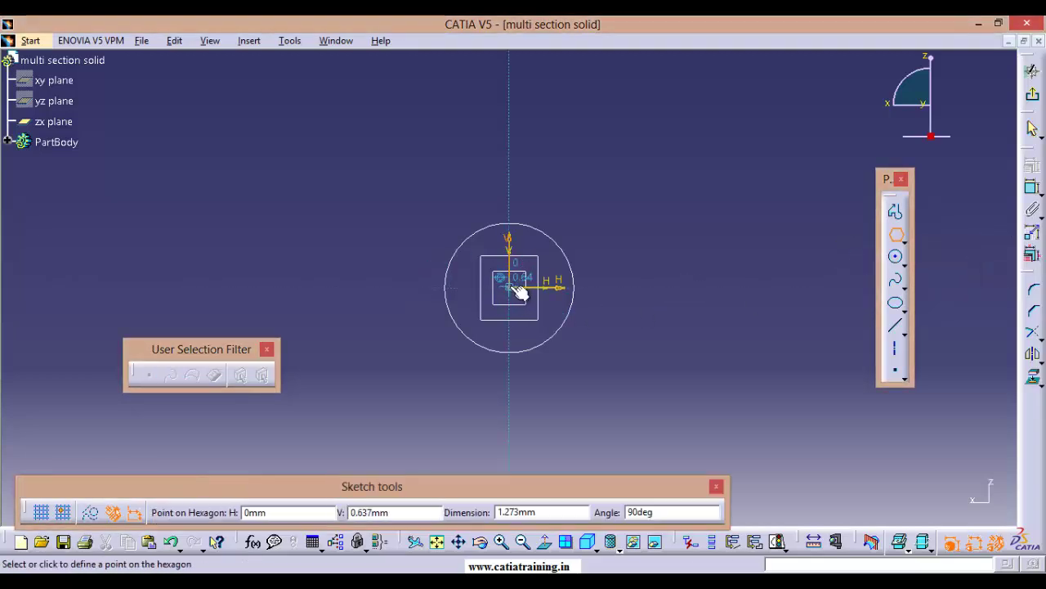
click(572, 324)
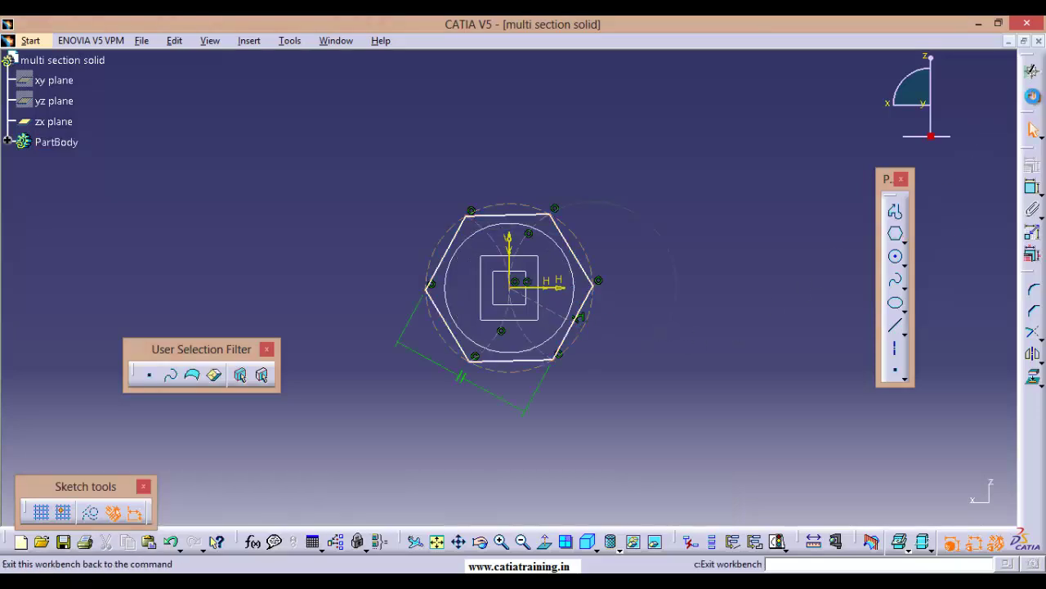
click(1032, 94)
click(381, 367)
mouse_move(381, 367)
middle_down()
mouse_move(427, 343)
mouse_move(433, 375)
middle_up()
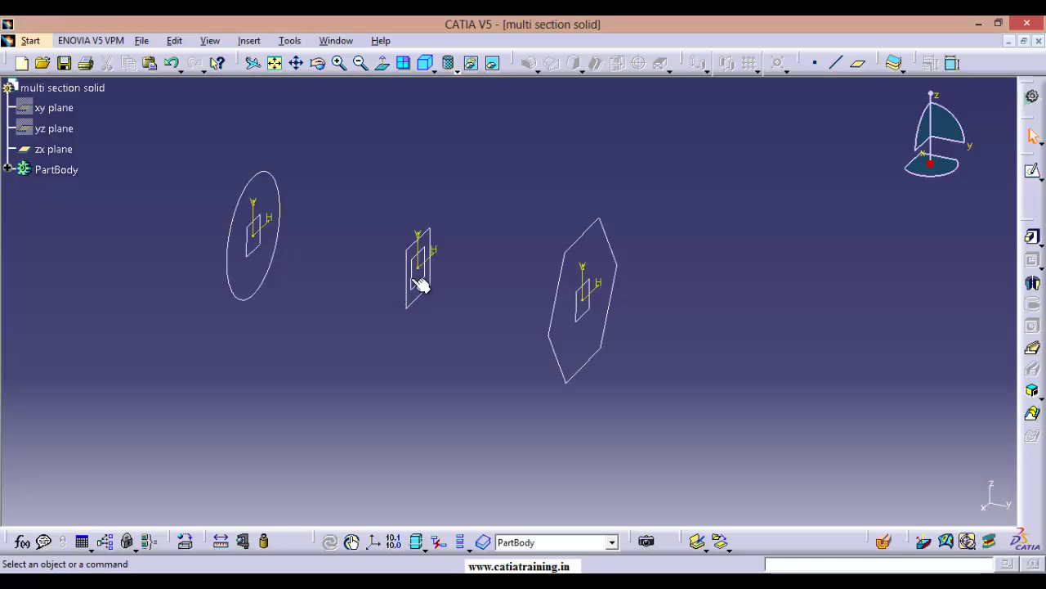
click(452, 309)
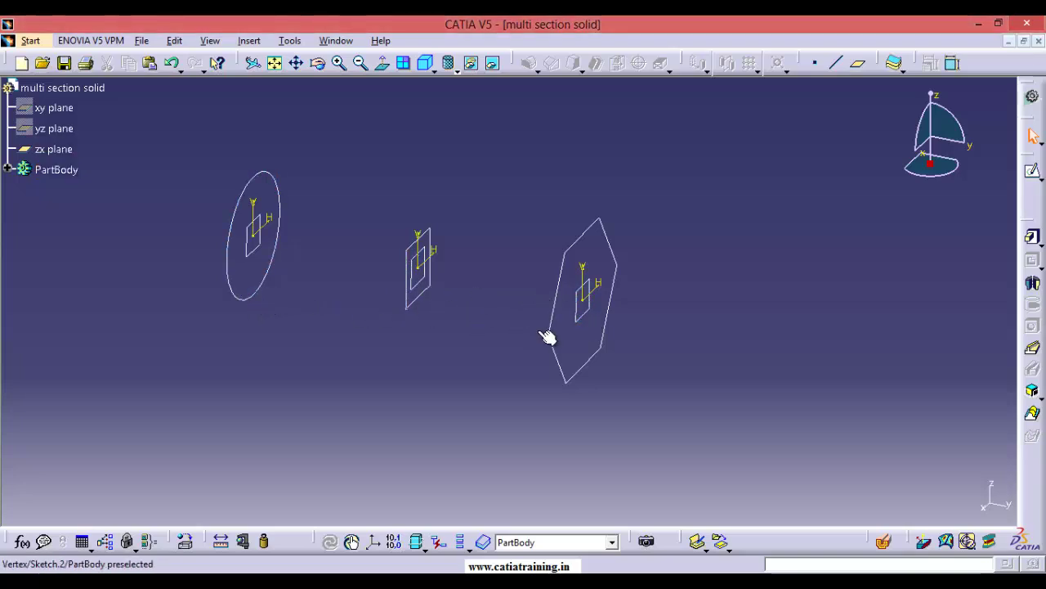
Start a Multi-Sections Solid and add the circle, rectangle and hexagon sketches as its sections in that order
click(1032, 413)
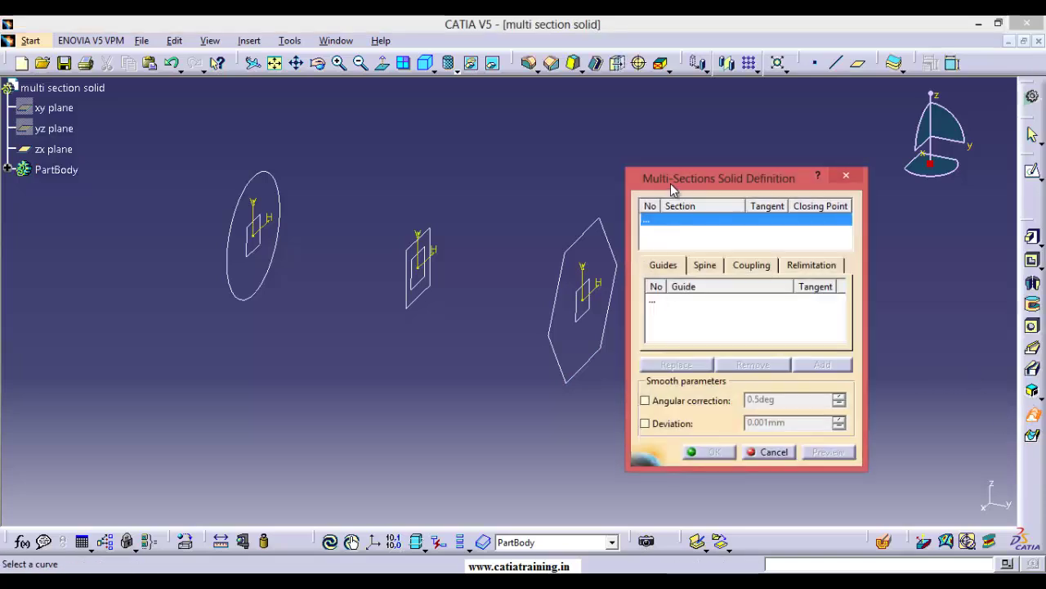
drag(670, 183, 736, 181)
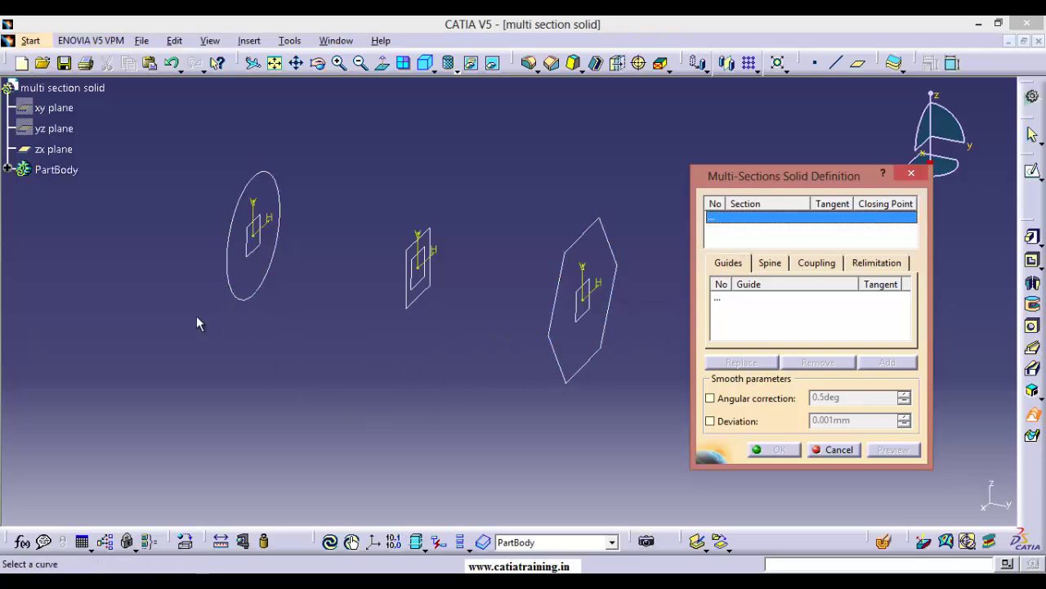
click(236, 281)
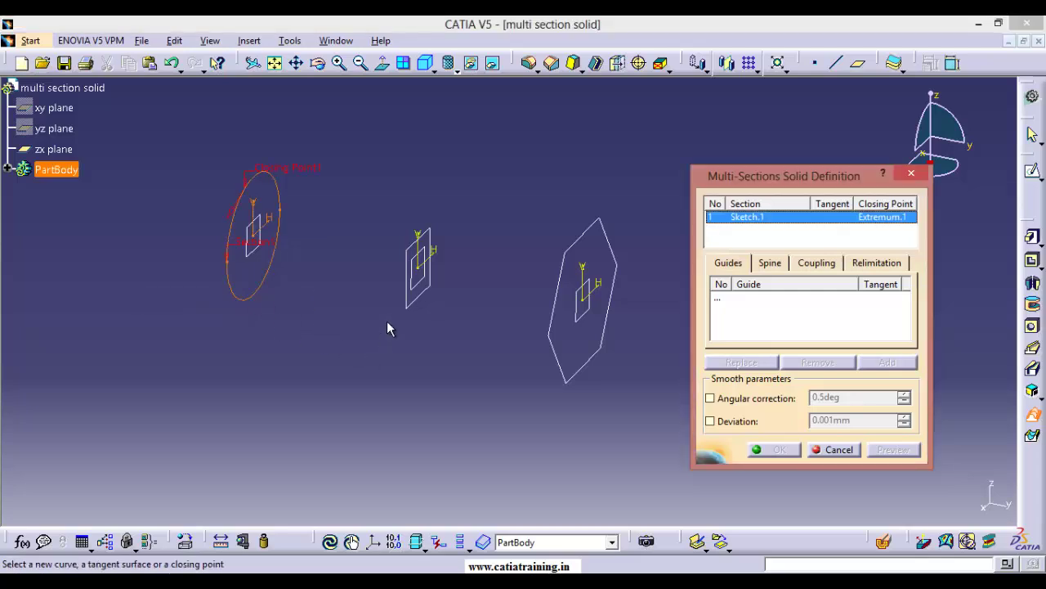
click(406, 304)
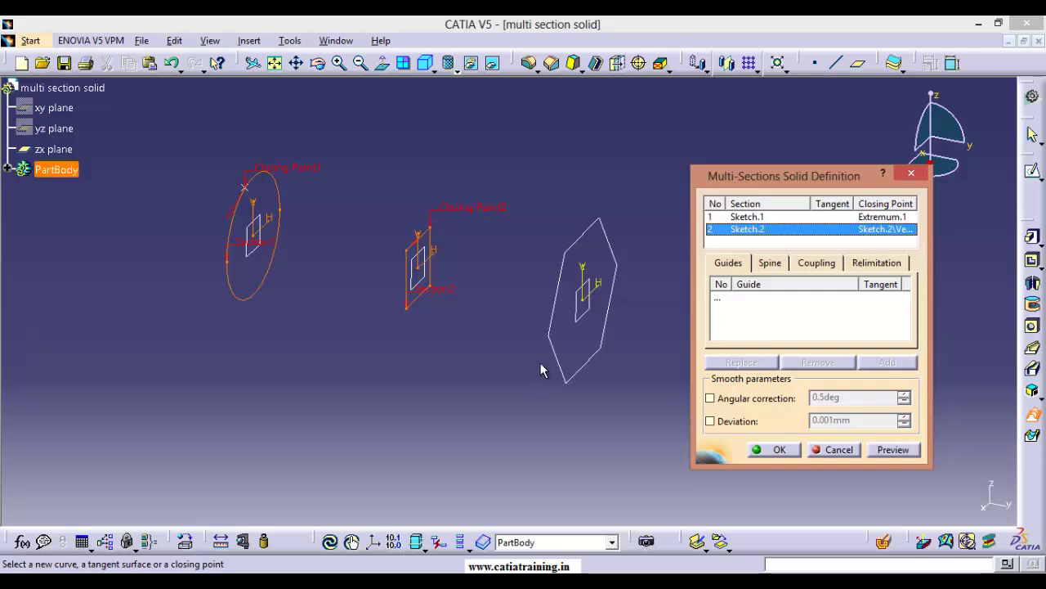
click(551, 331)
mouse_move(444, 400)
middle_down()
mouse_move(448, 316)
mouse_move(413, 274)
middle_up()
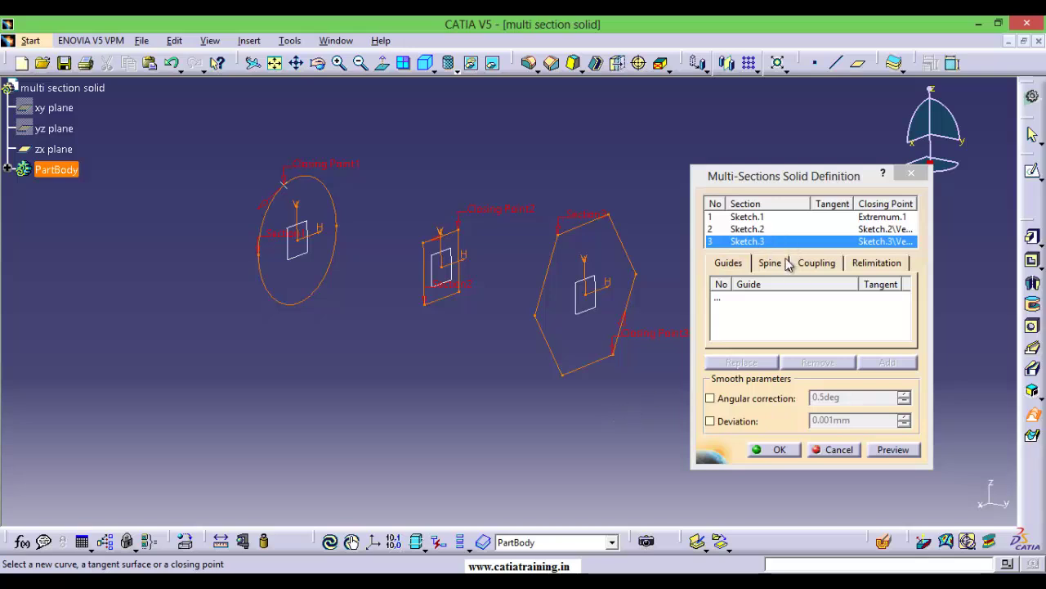
Set the sections coupling of the multi-sections solid to Ratio and preview the shape
click(816, 263)
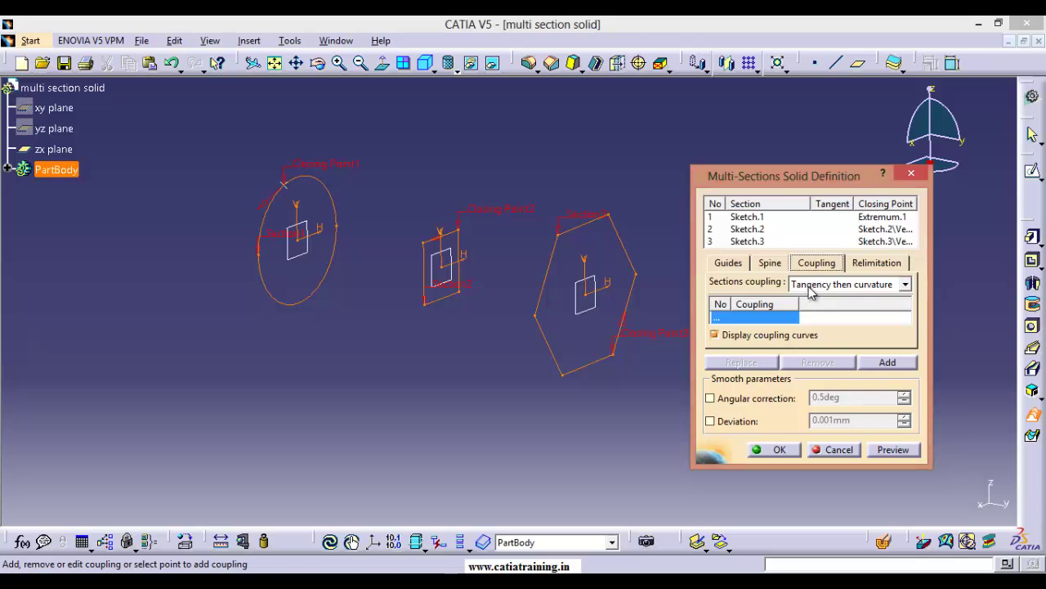
click(903, 286)
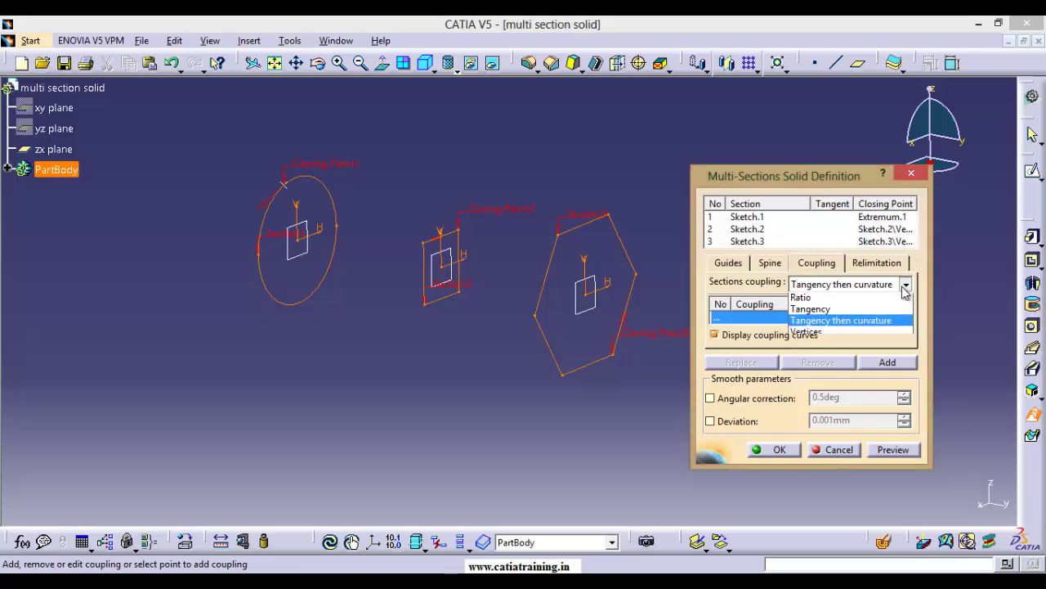
click(817, 301)
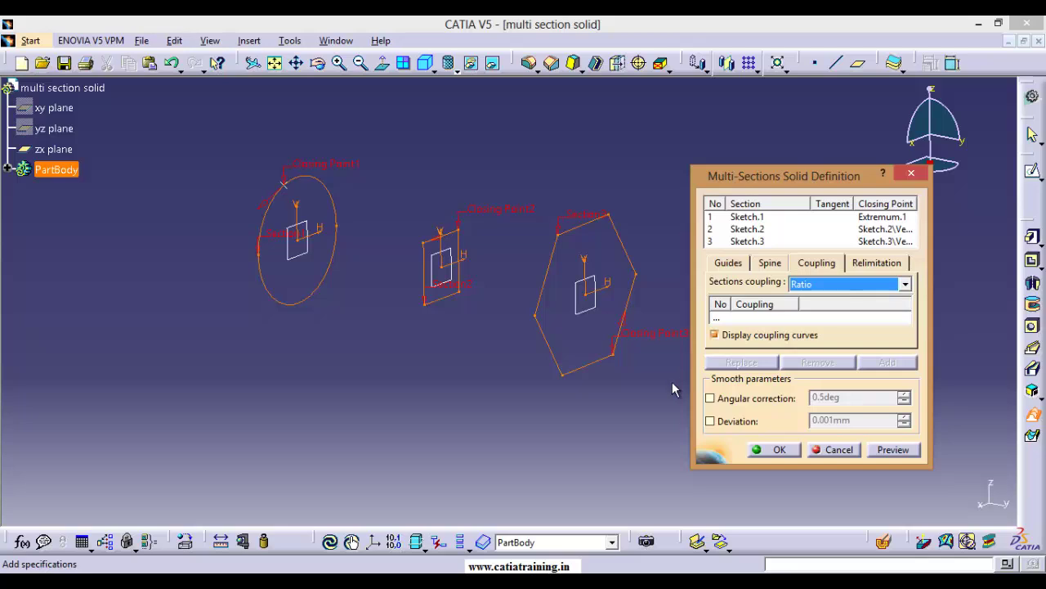
click(866, 284)
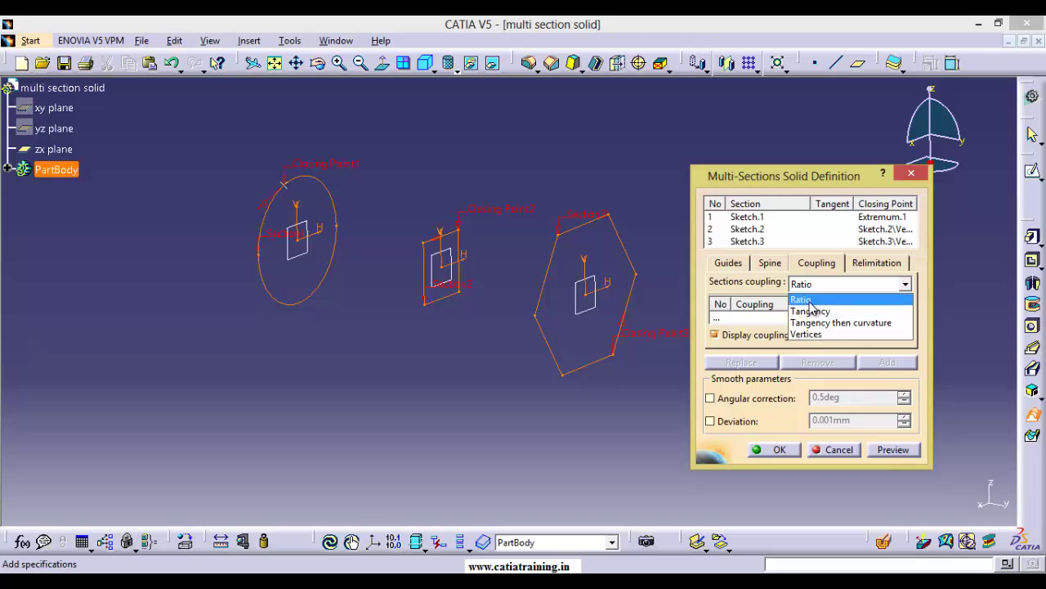
click(811, 300)
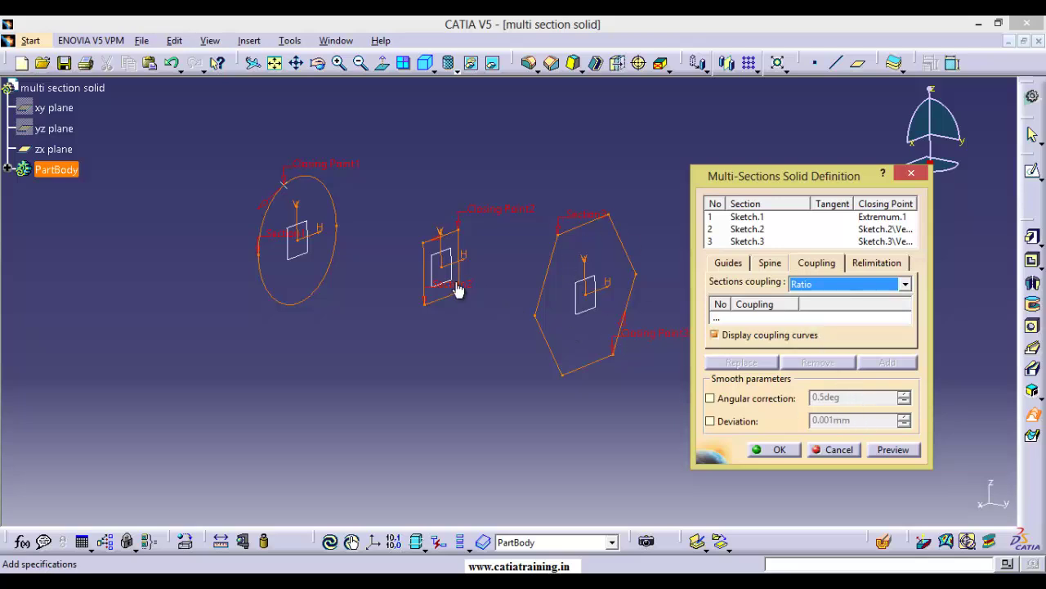
click(895, 452)
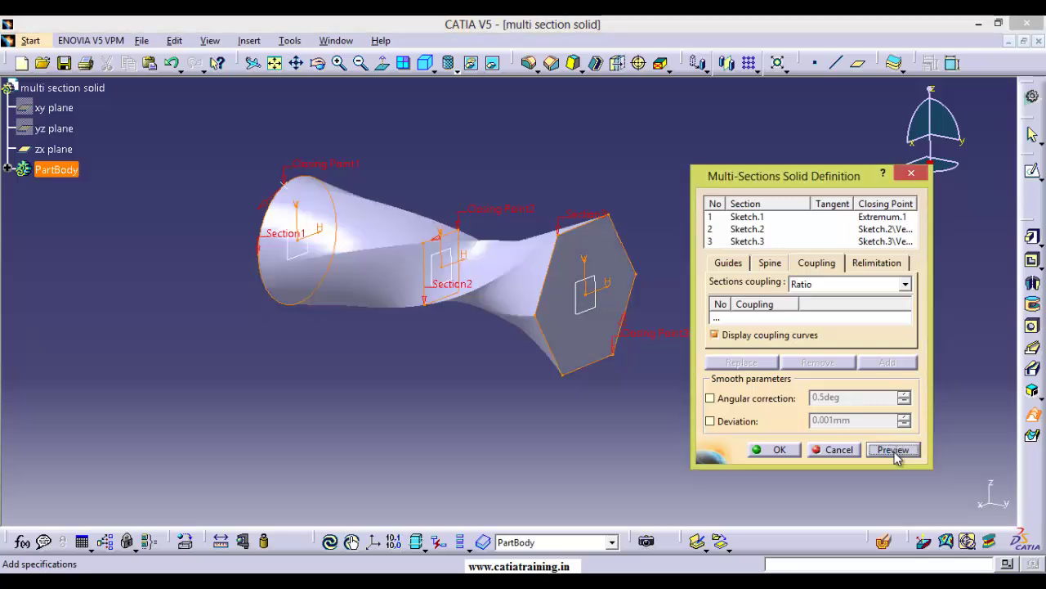
middle_drag(590, 386, 413, 433)
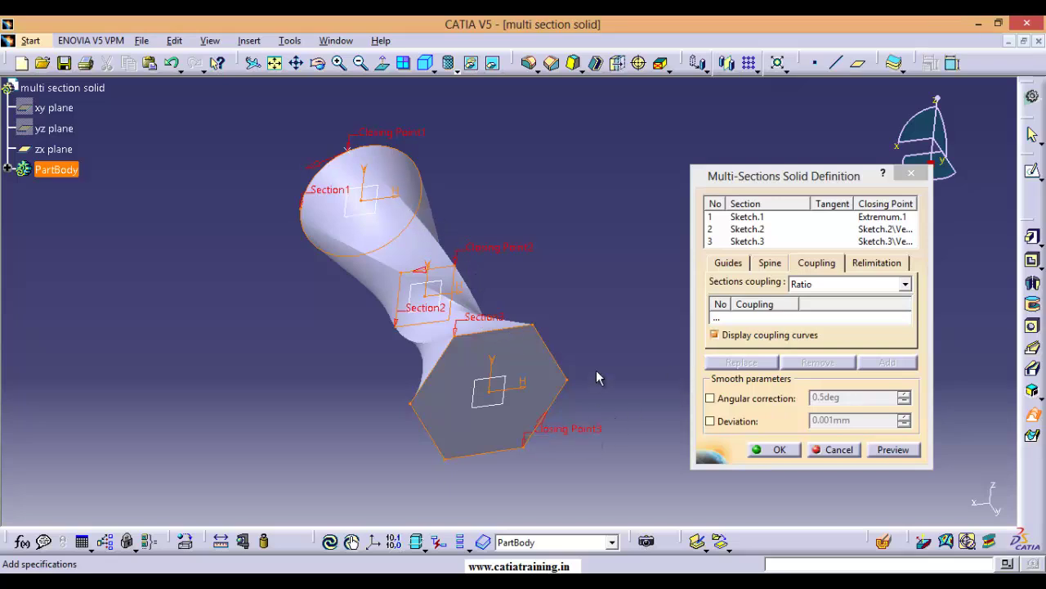
Replace the hexagon section's closing point with the hexagon's upper-left vertex
right_click(590, 436)
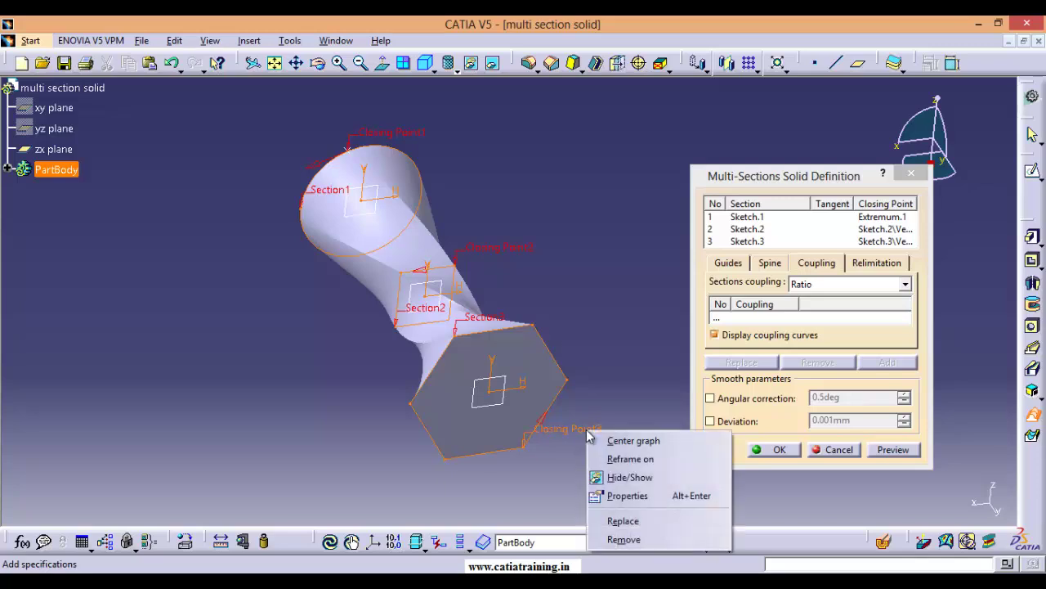
click(636, 520)
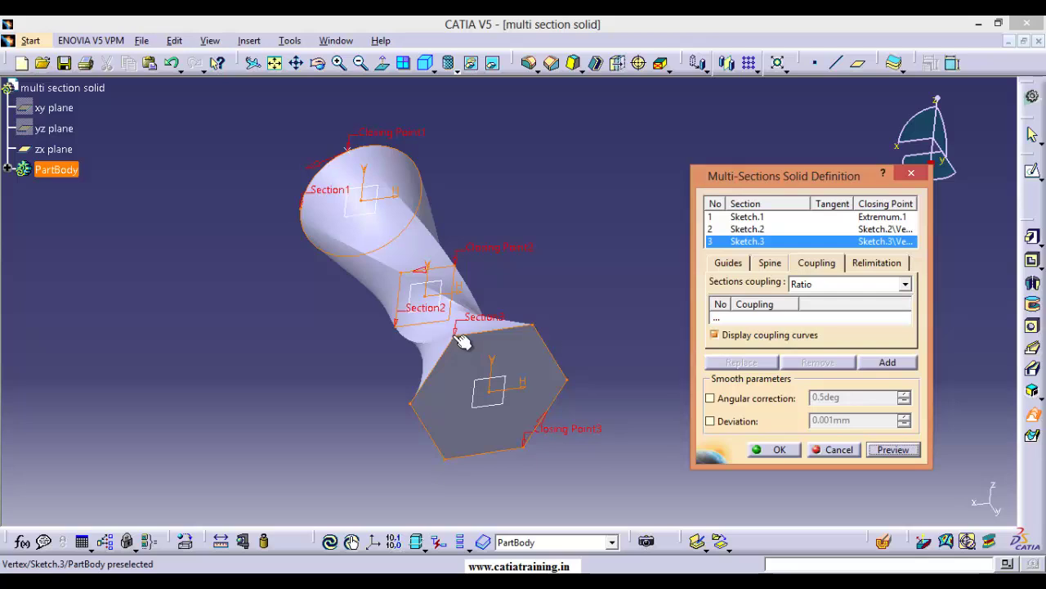
click(458, 335)
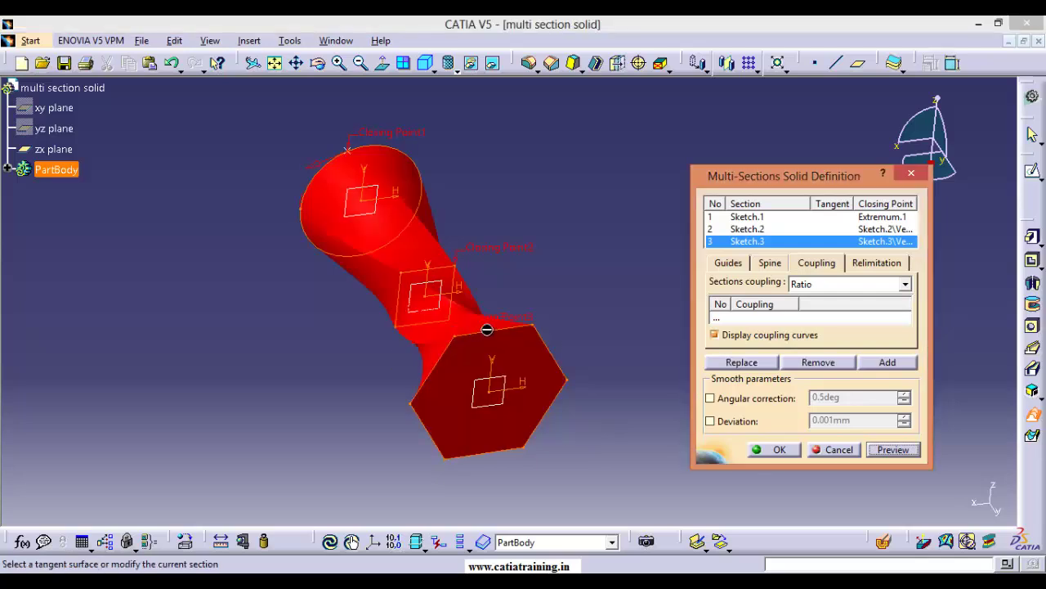
Replace the rectangle section's closing point with the rectangle's upper-left corner
right_click(503, 248)
click(540, 339)
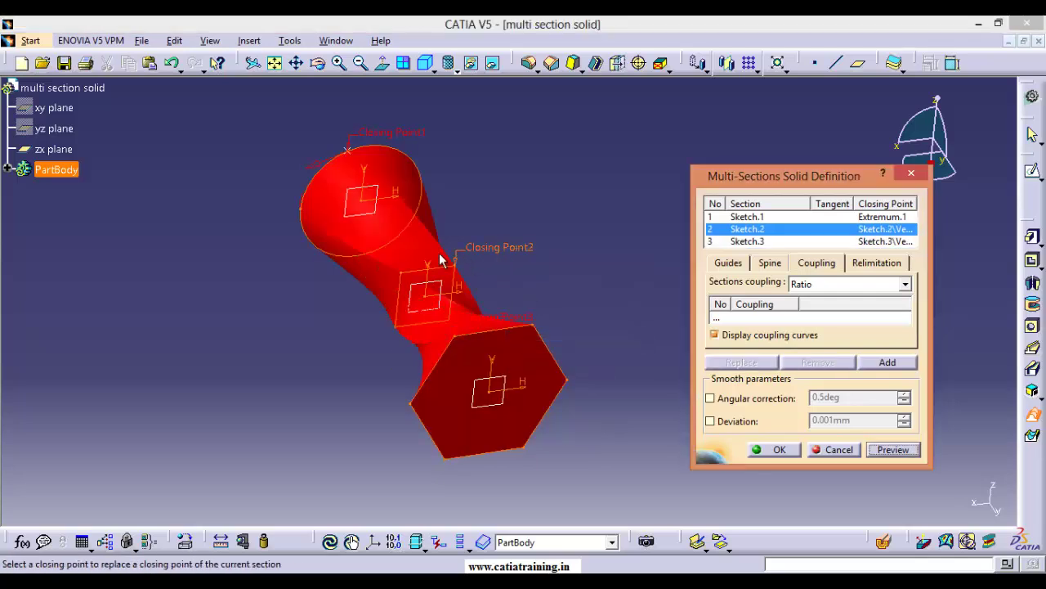
click(405, 274)
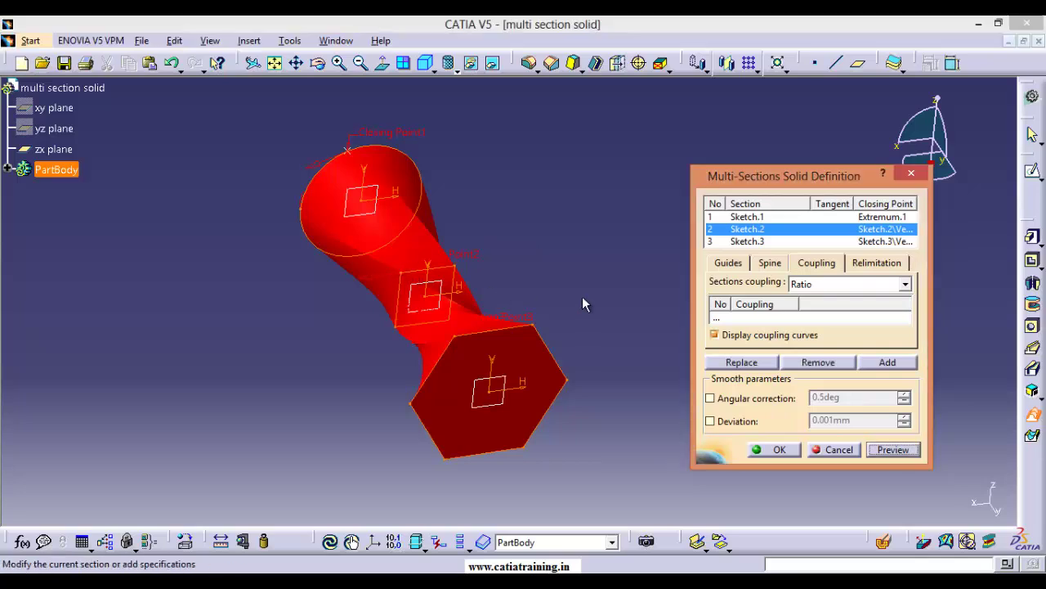
middle_drag(583, 298, 458, 294)
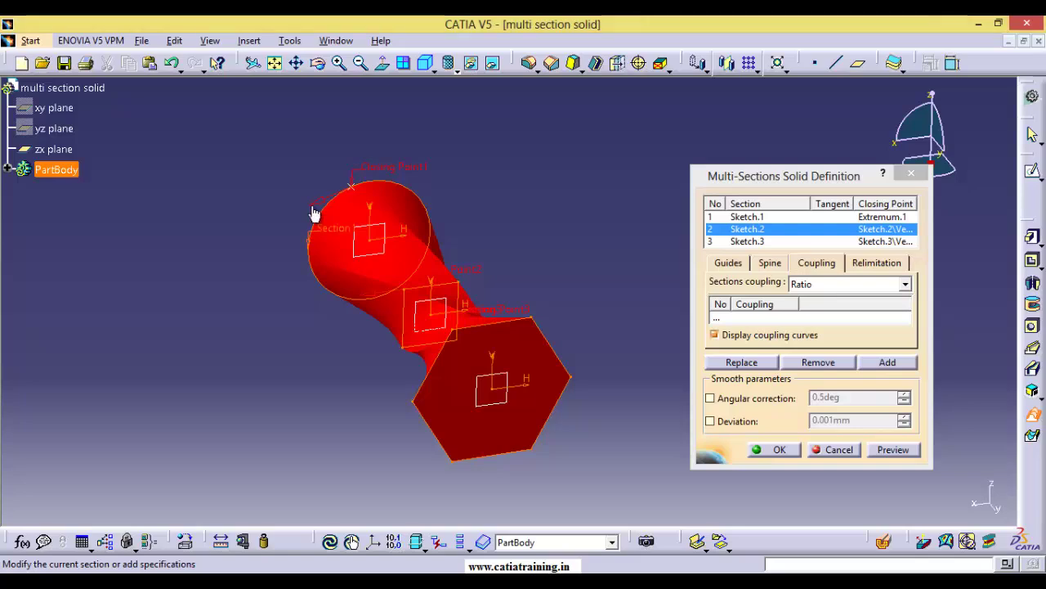
Preview the multi-sections solid with the replaced closing points and view it along its length
middle_drag(378, 260, 407, 173)
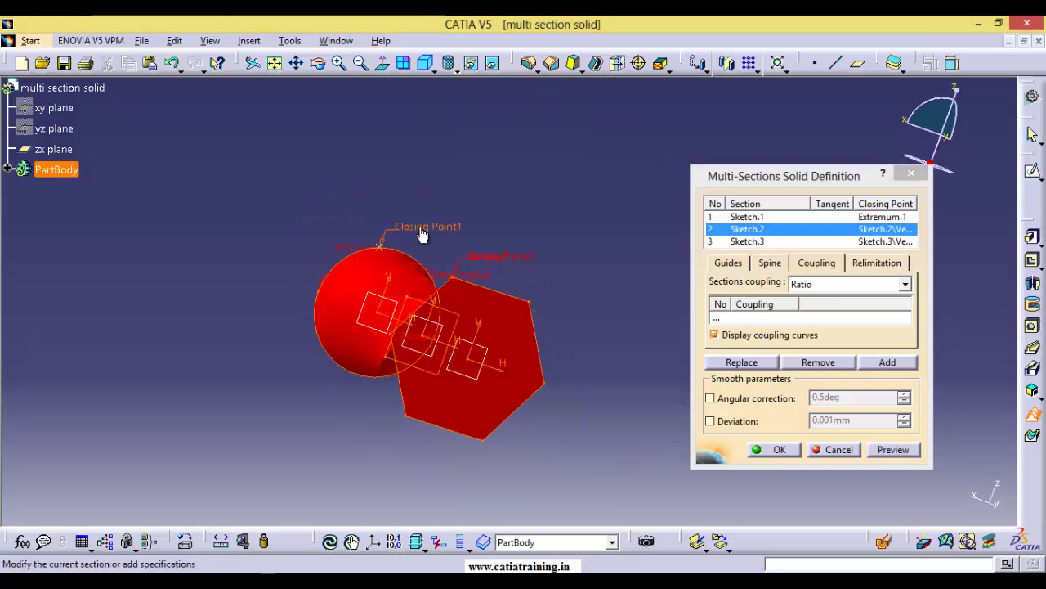
middle_drag(516, 173, 483, 241)
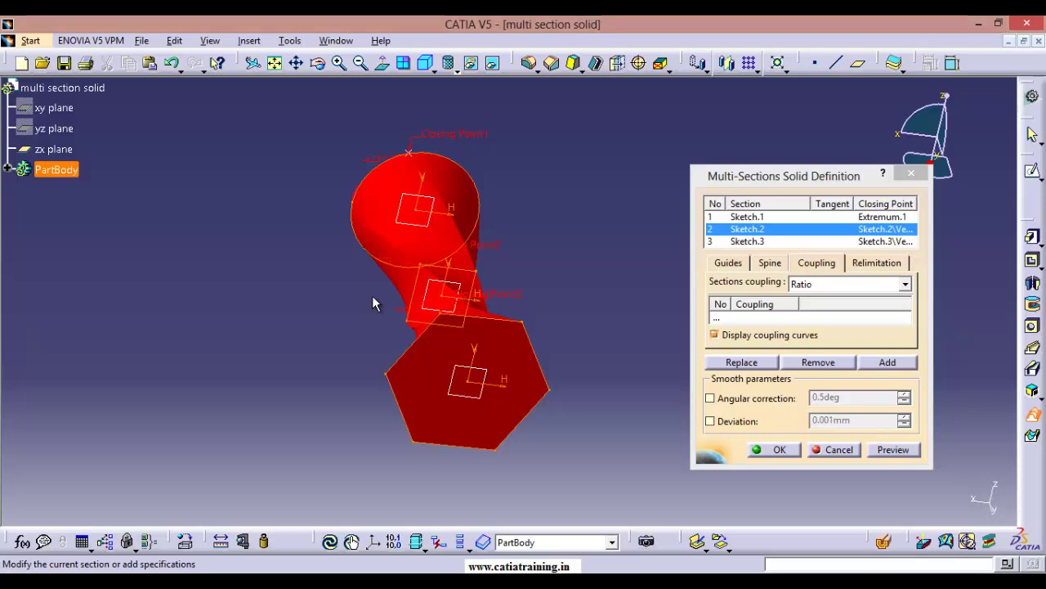
middle_drag(372, 301, 425, 344)
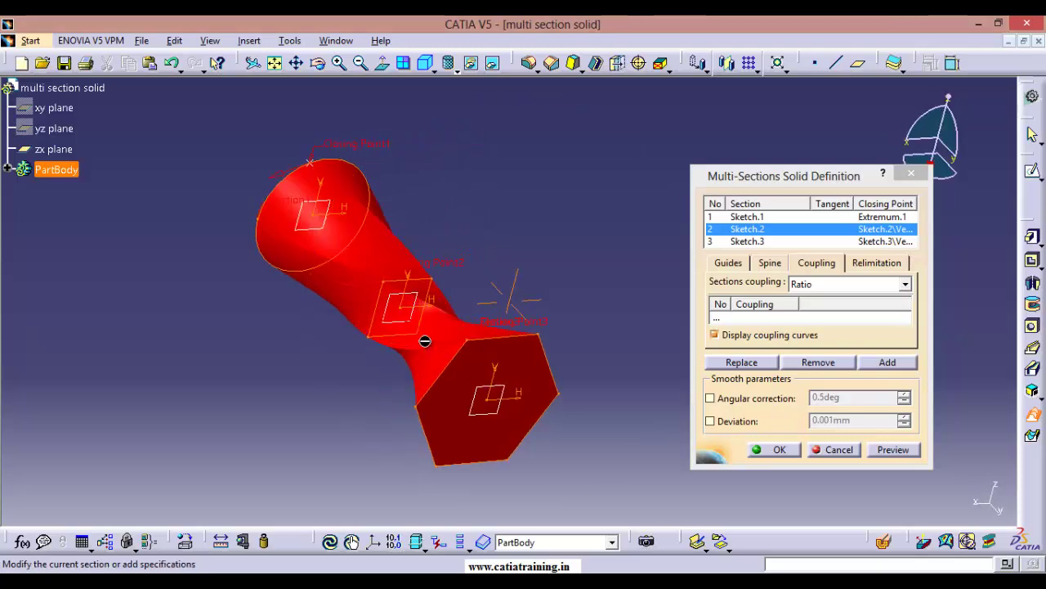
click(894, 450)
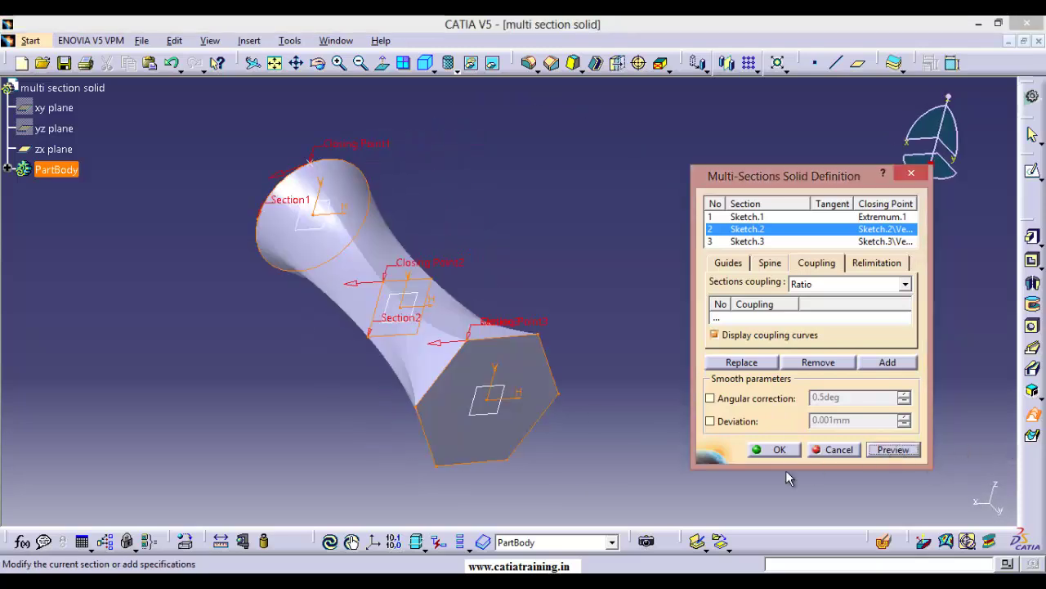
middle_drag(601, 437, 501, 227)
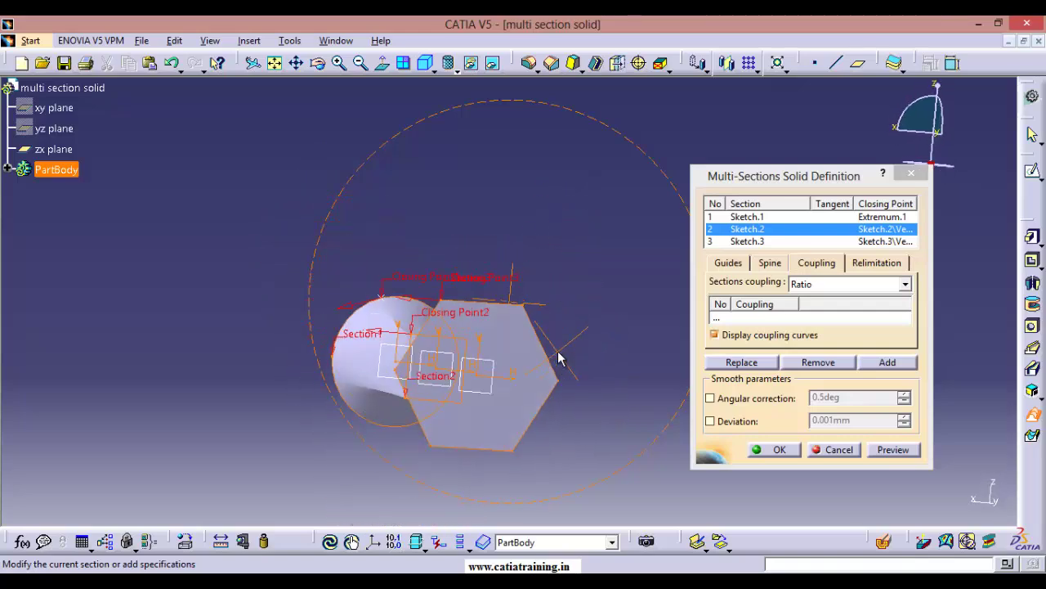
Display the previewed solid shaded with edges and examine how the edges run from circle through rectangle to hexagon
click(456, 72)
click(468, 117)
middle_drag(474, 147, 341, 267)
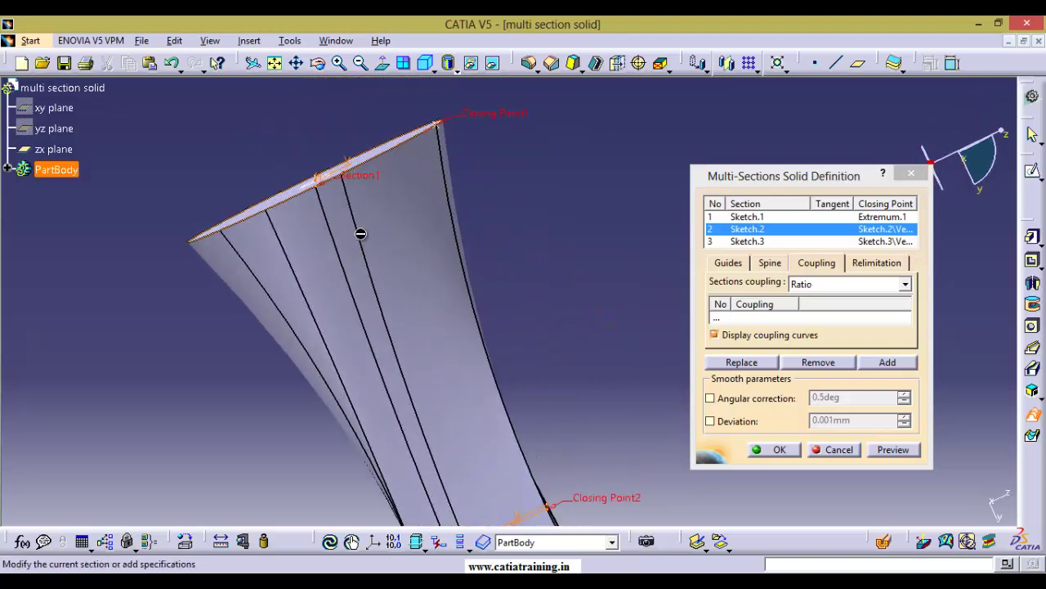
middle_drag(353, 306, 766, 376)
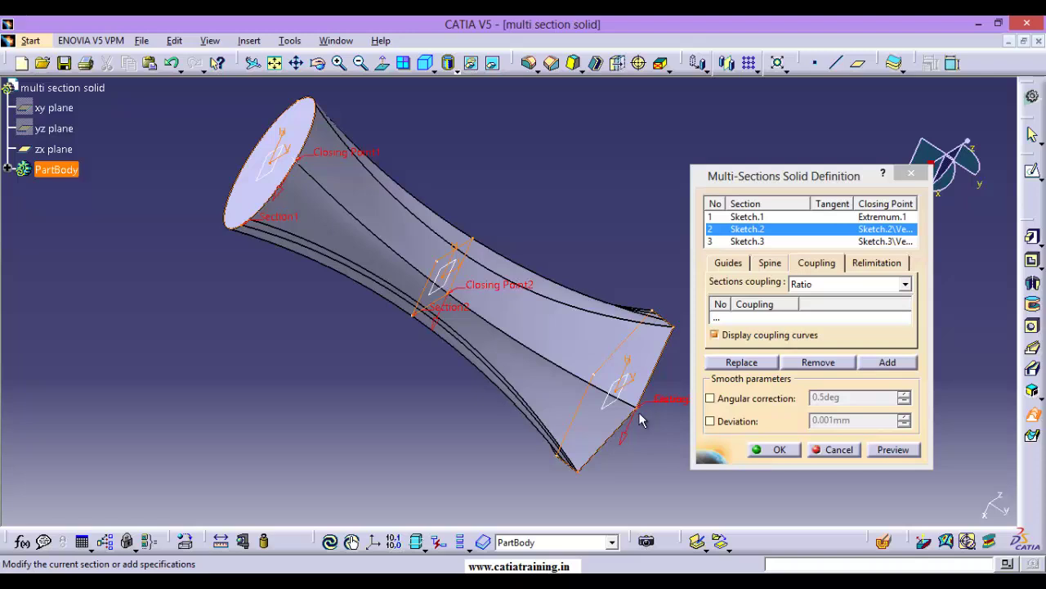
middle_drag(443, 381, 562, 238)
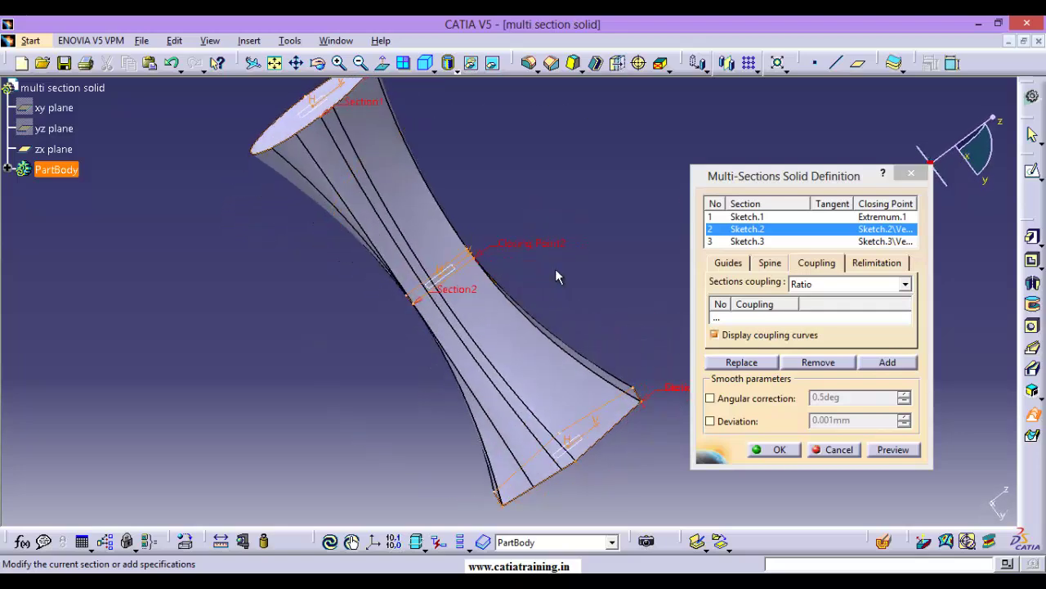
middle_drag(434, 361, 673, 278)
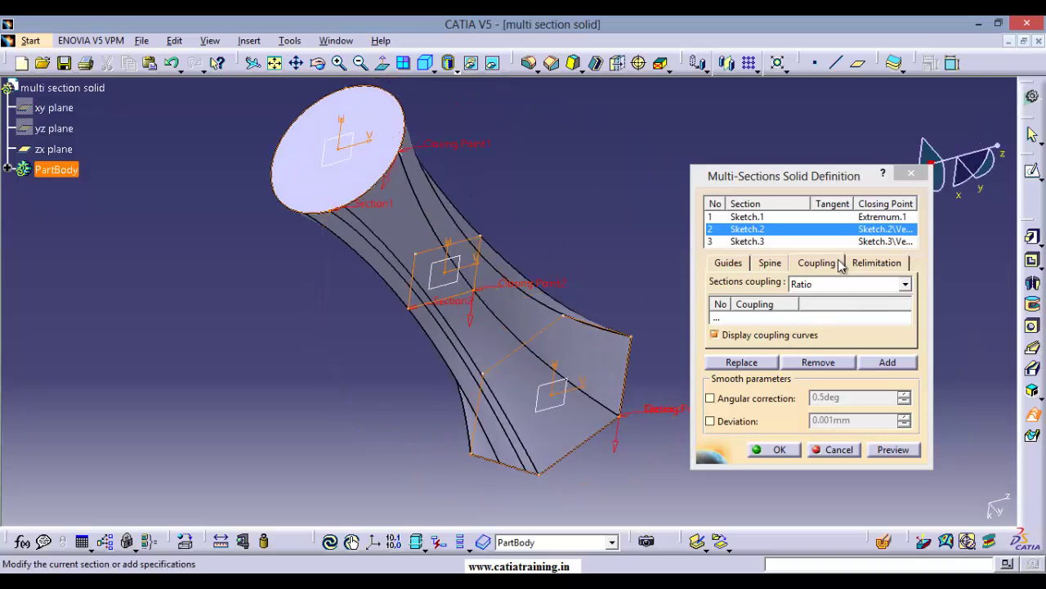
Cancel the multi-sections solid definition without creating the solid
click(868, 284)
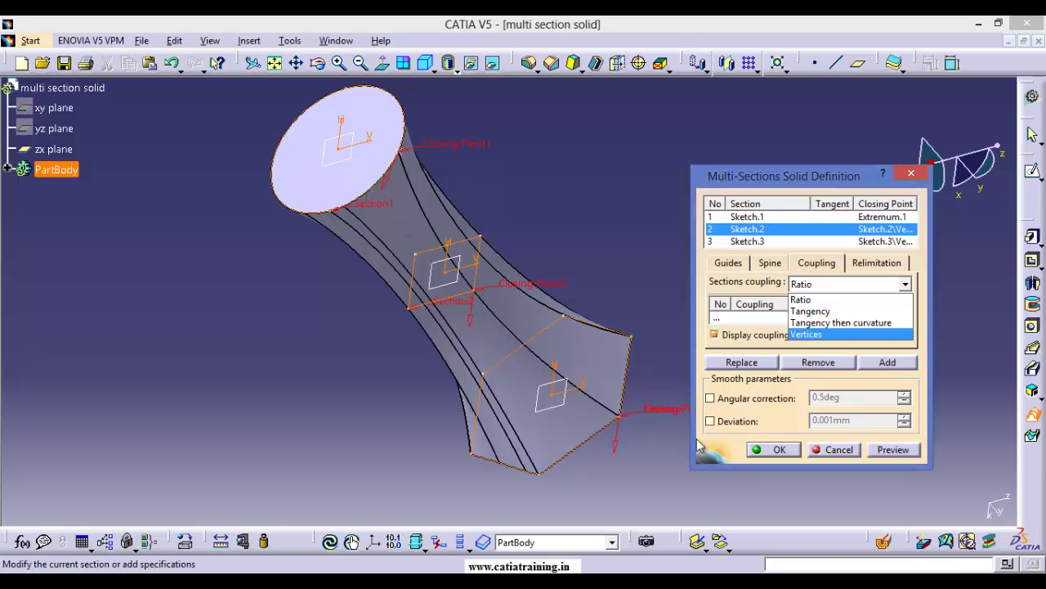
key(Escape)
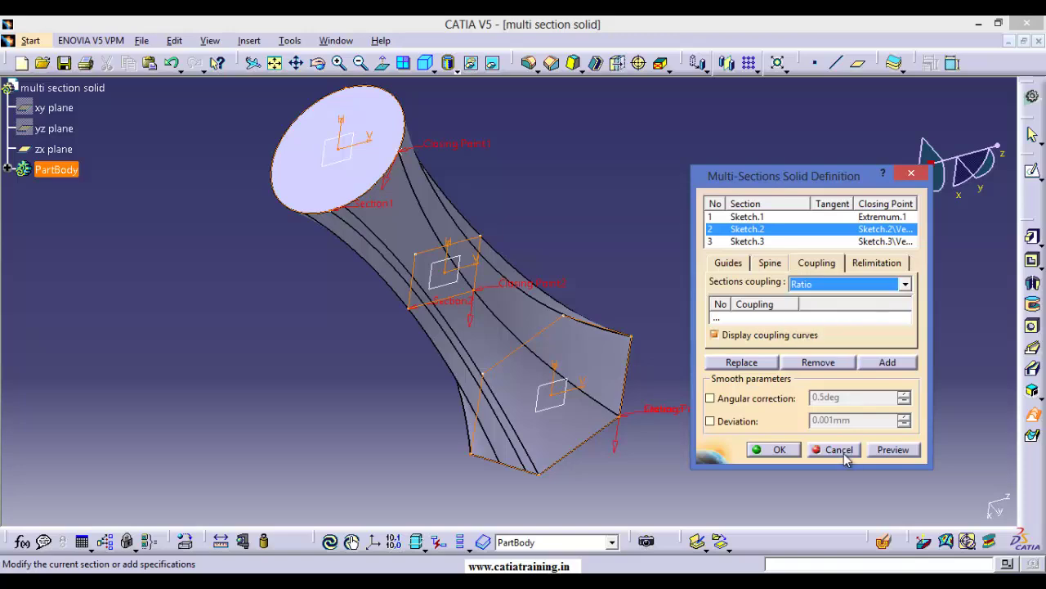
click(842, 450)
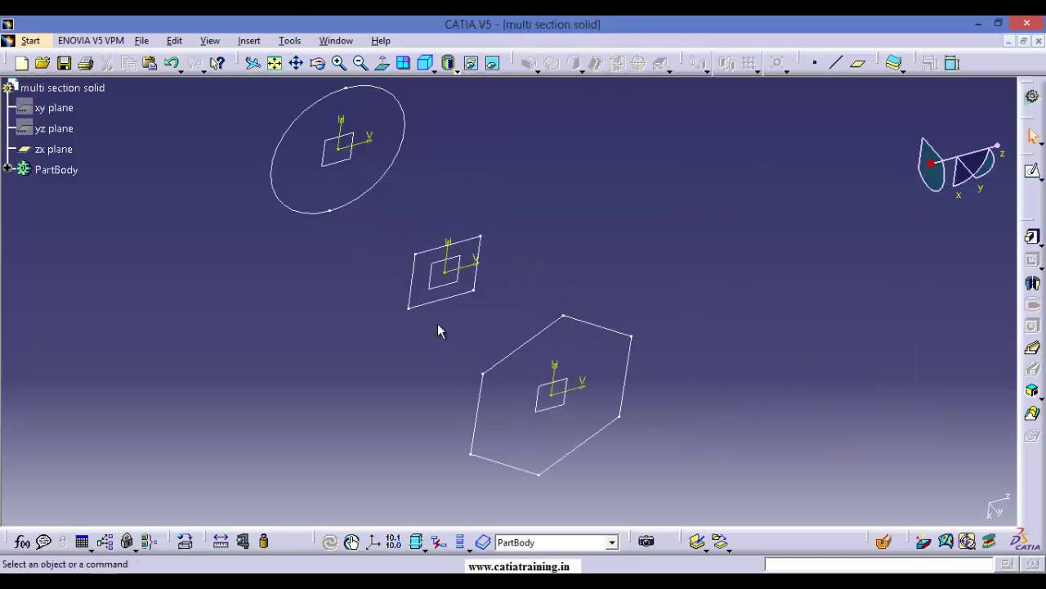
Edit the circle sketch, place 6 equidistant points around the circle, and exit the sketch
mouse_move(518, 331)
middle_down()
mouse_move(565, 343)
mouse_move(367, 237)
mouse_move(631, 282)
middle_up()
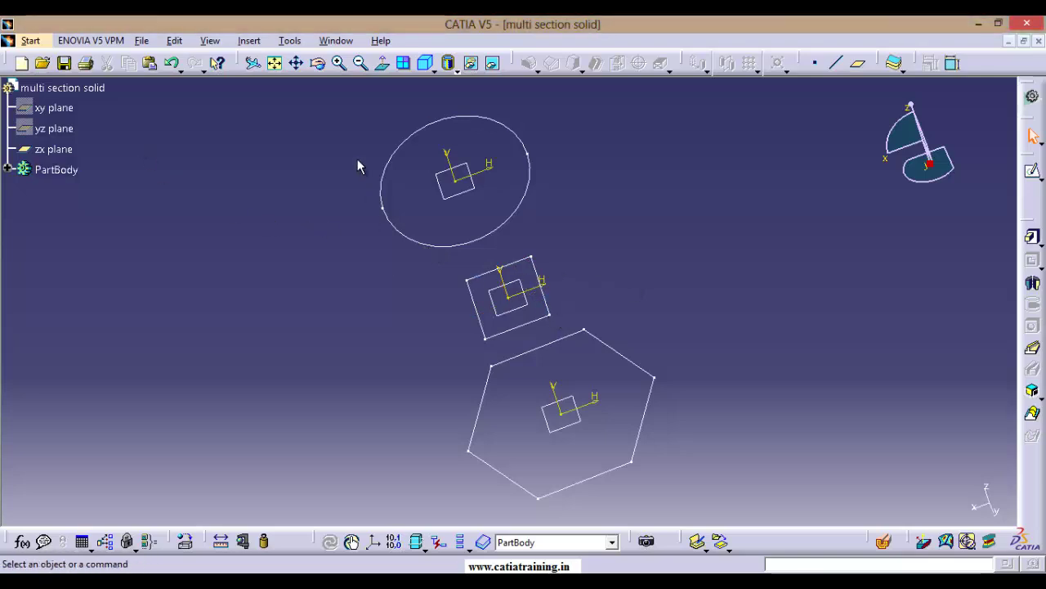
double_click(416, 132)
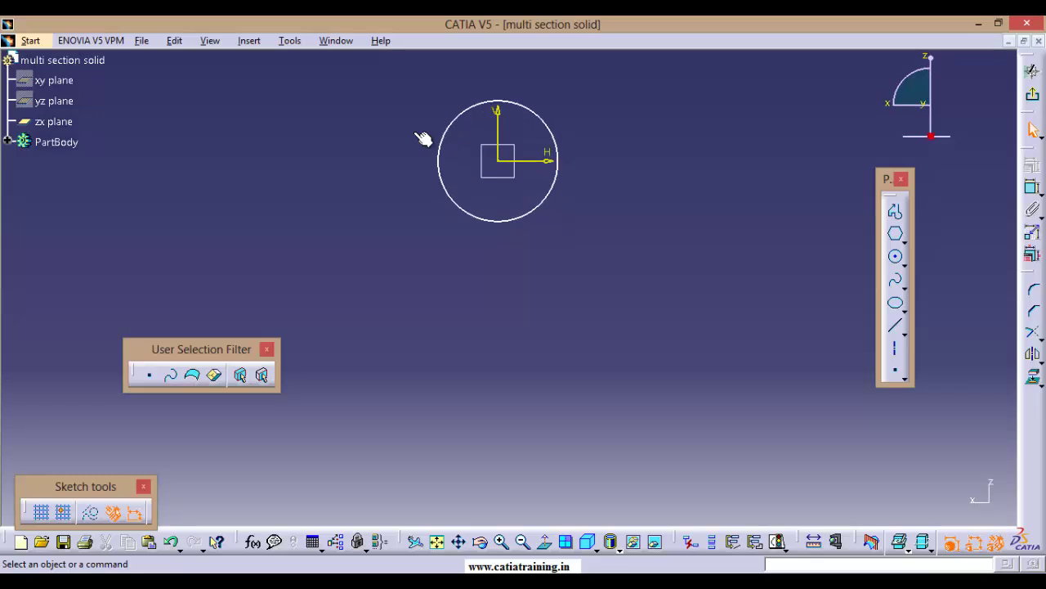
mouse_move(463, 126)
middle_down()
mouse_move(444, 203)
mouse_move(460, 187)
mouse_move(524, 175)
middle_up()
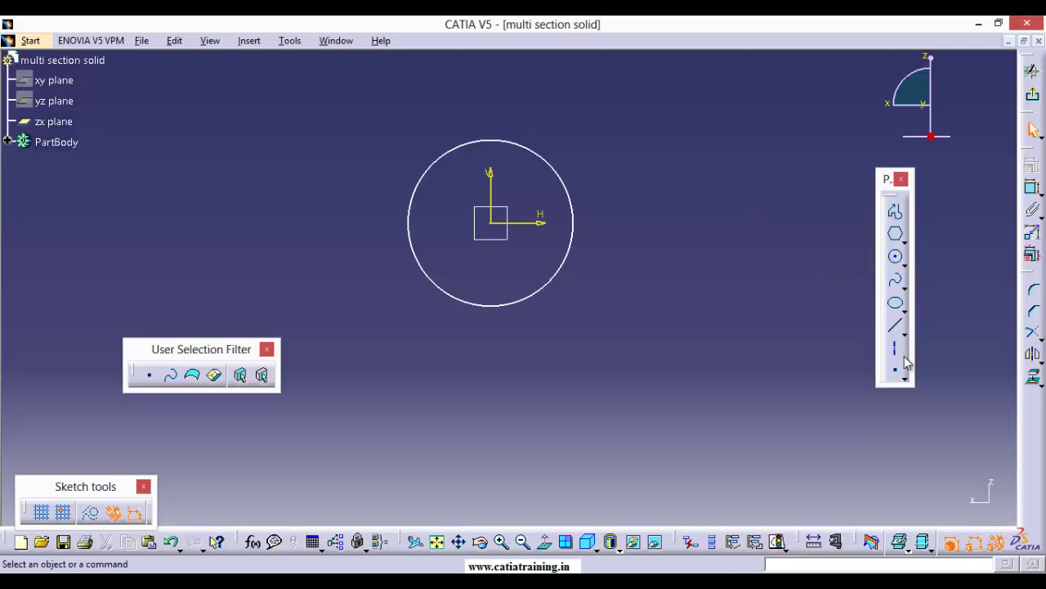
click(908, 380)
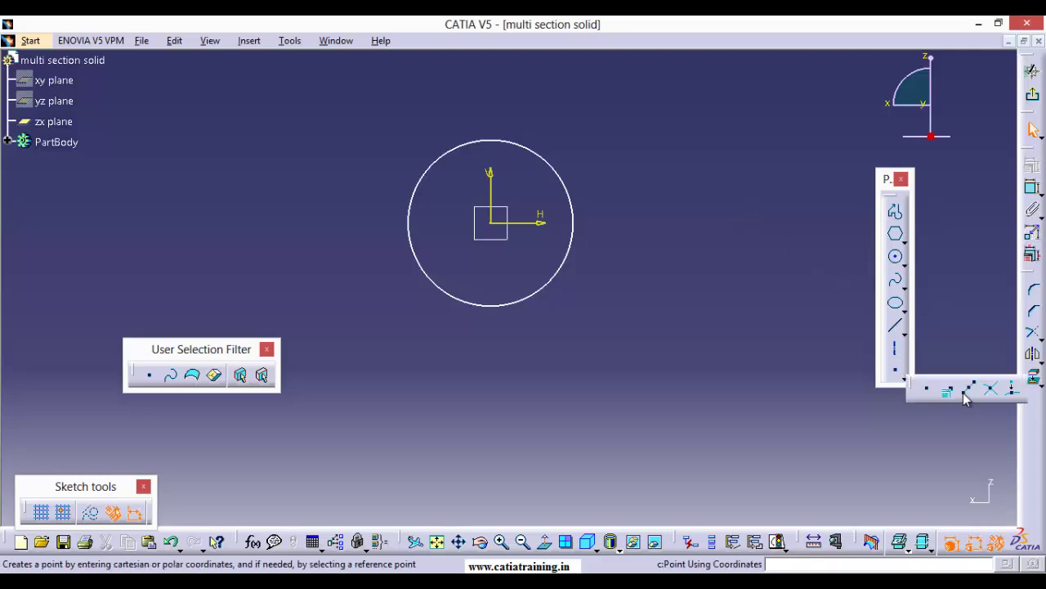
click(967, 390)
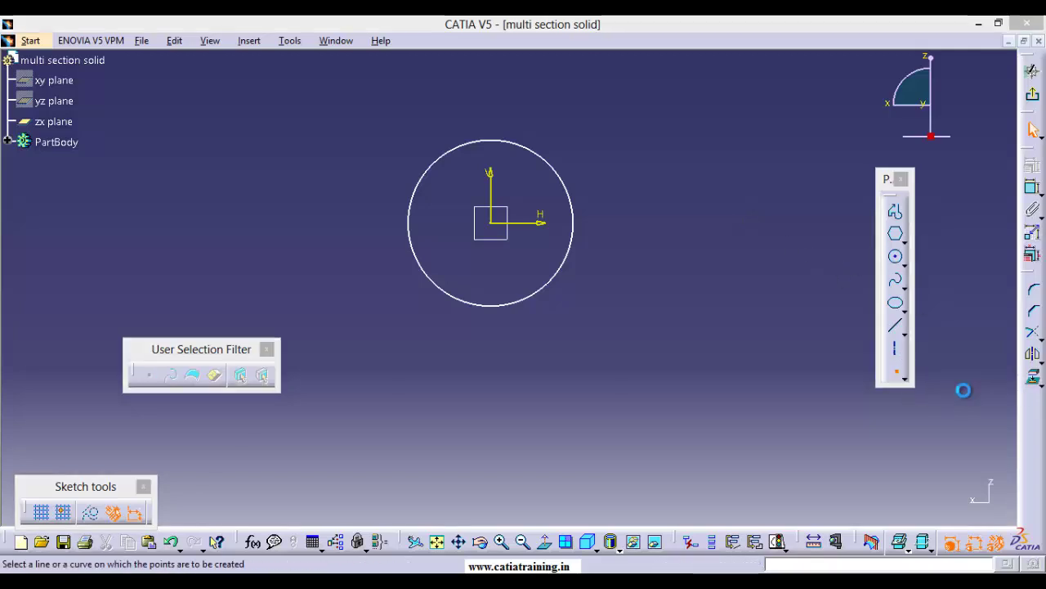
click(559, 172)
click(989, 420)
click(989, 421)
click(990, 420)
click(989, 420)
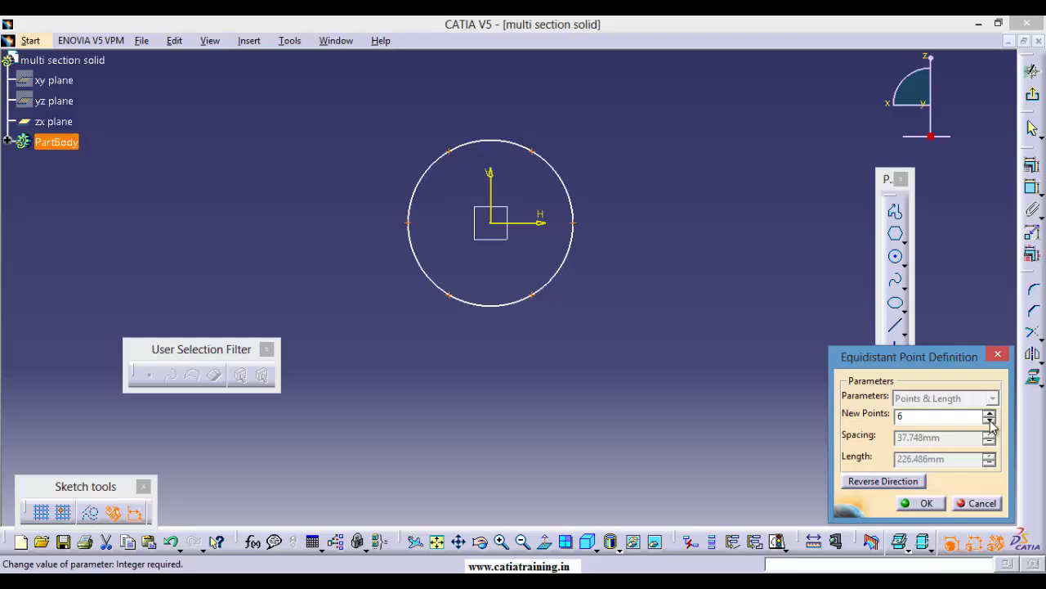
click(915, 503)
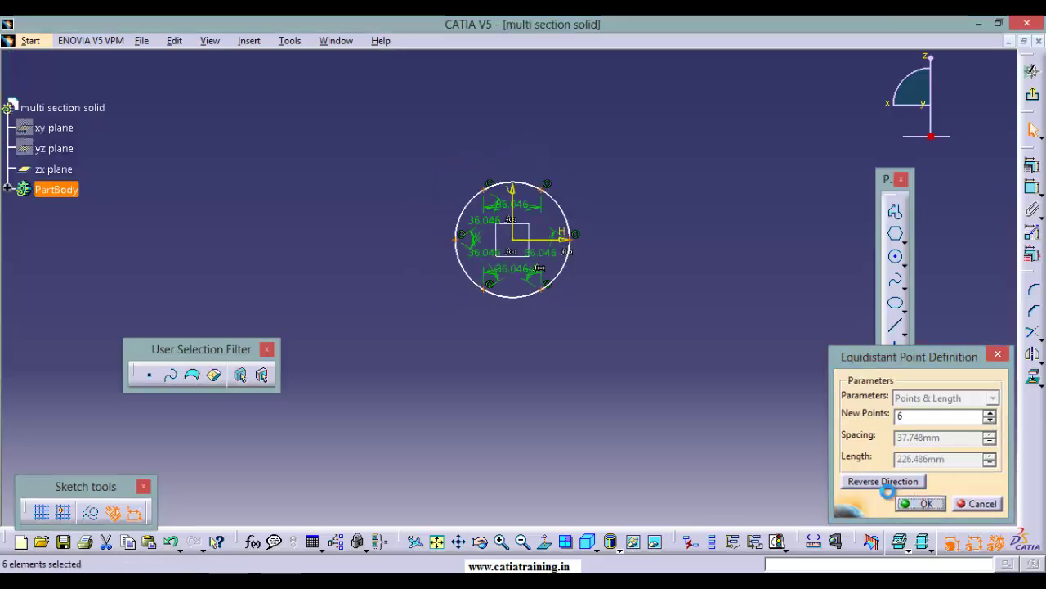
click(1031, 73)
click(735, 332)
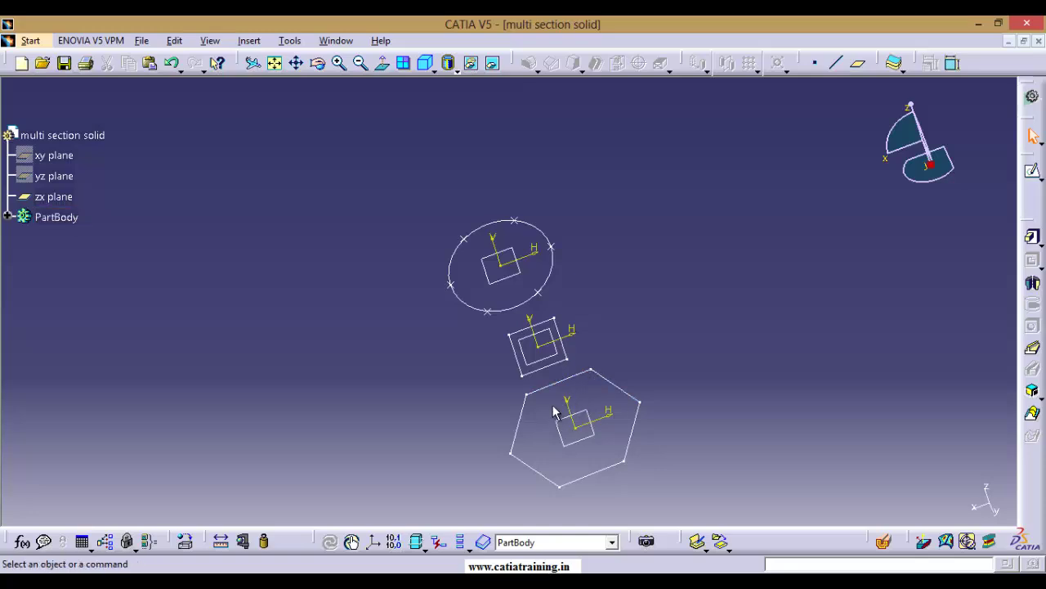
double_click(570, 351)
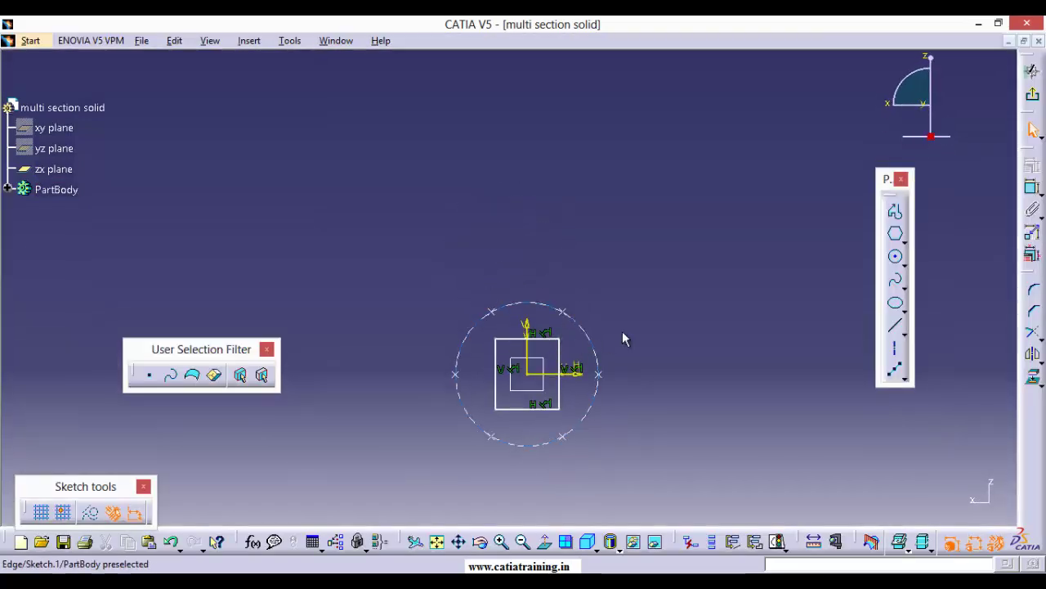
middle_drag(656, 334, 682, 273)
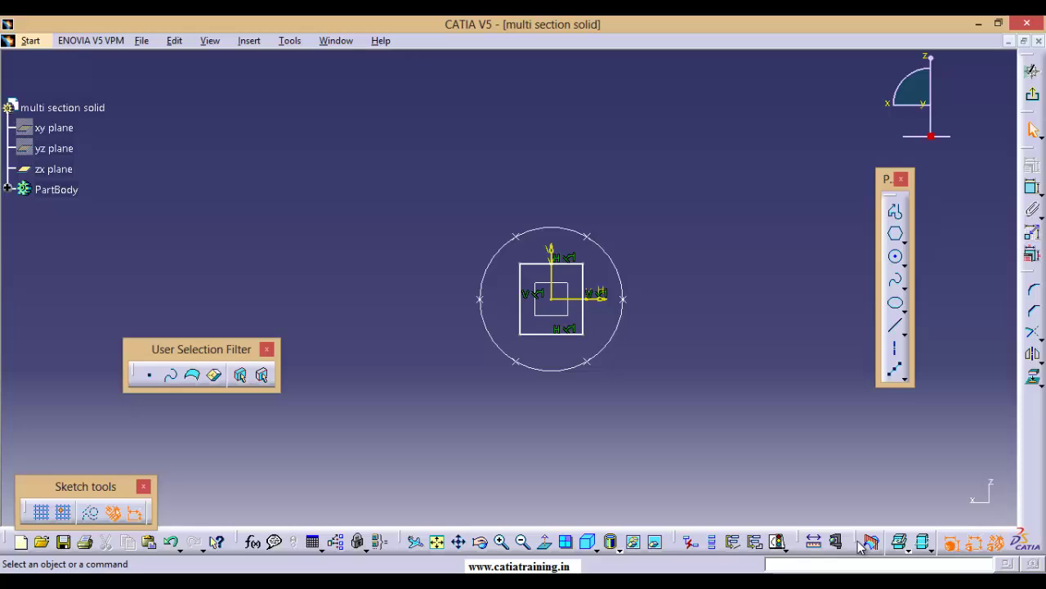
drag(787, 488, 787, 489)
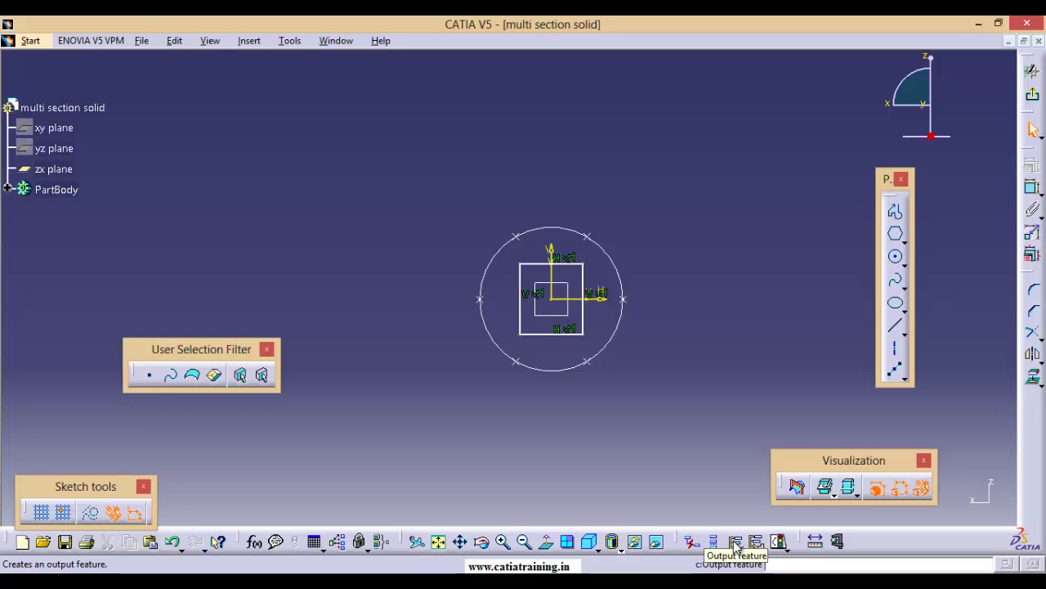
click(1033, 94)
click(883, 336)
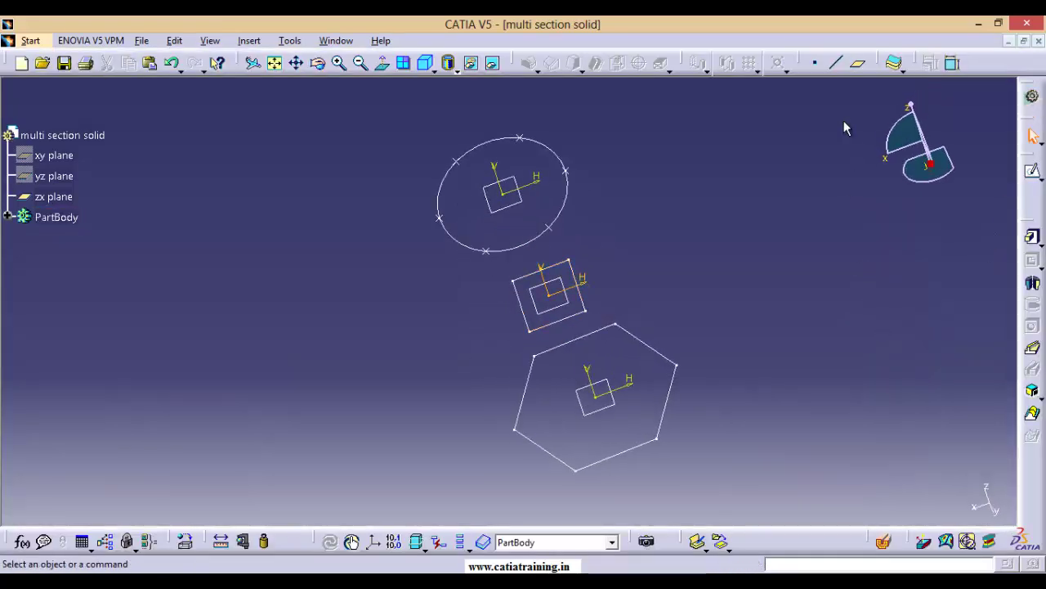
Create On curve points on the rectangle sketch, one on each vertical side, with a 52.067 mm geodesic distance from the reference vertex for the left one
click(817, 64)
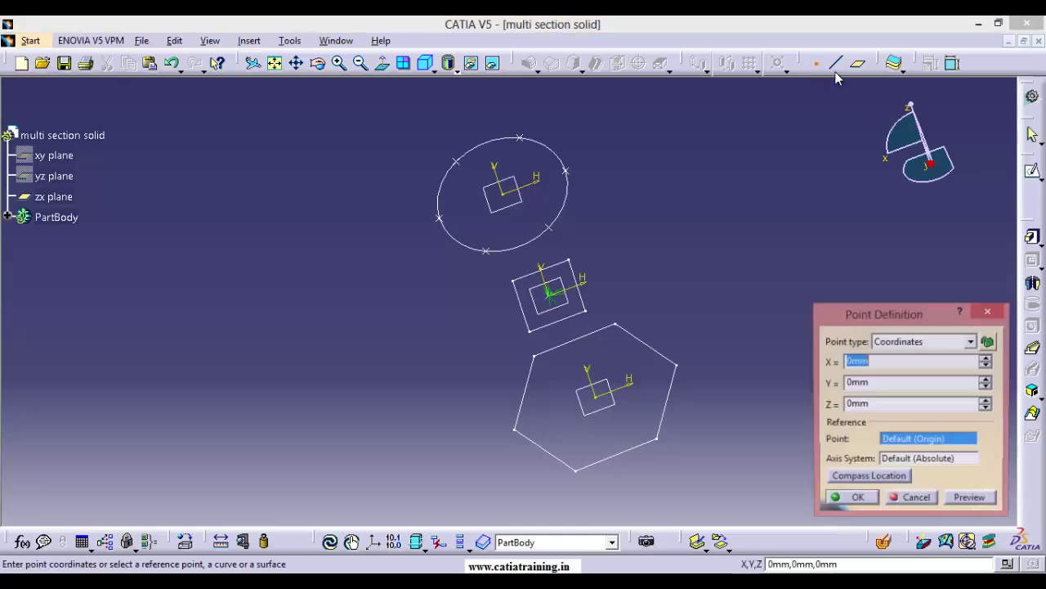
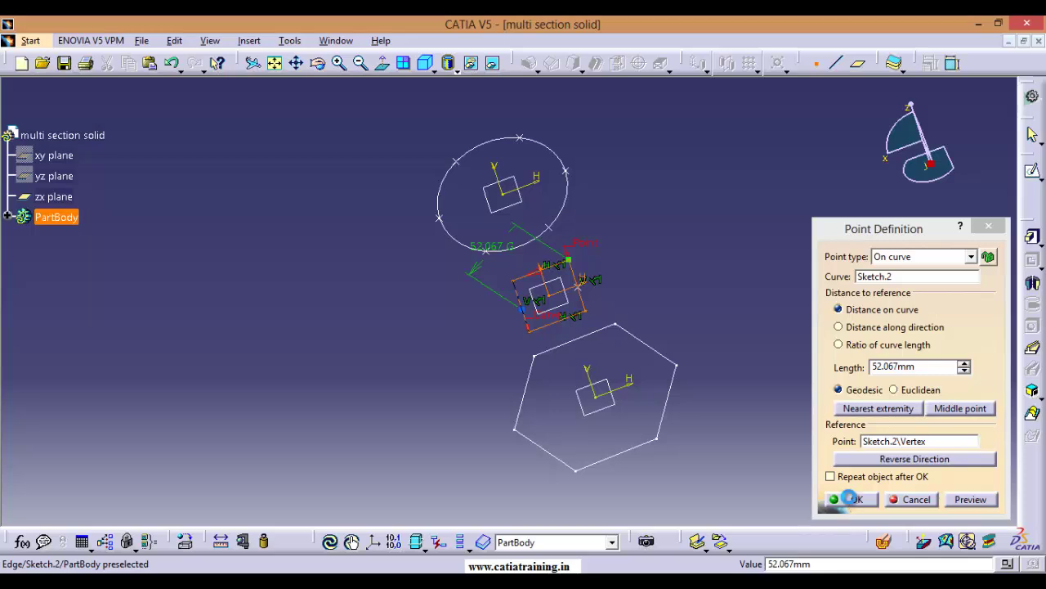
mouse_move(562, 351)
middle_down()
mouse_move(528, 325)
mouse_move(597, 286)
middle_up()
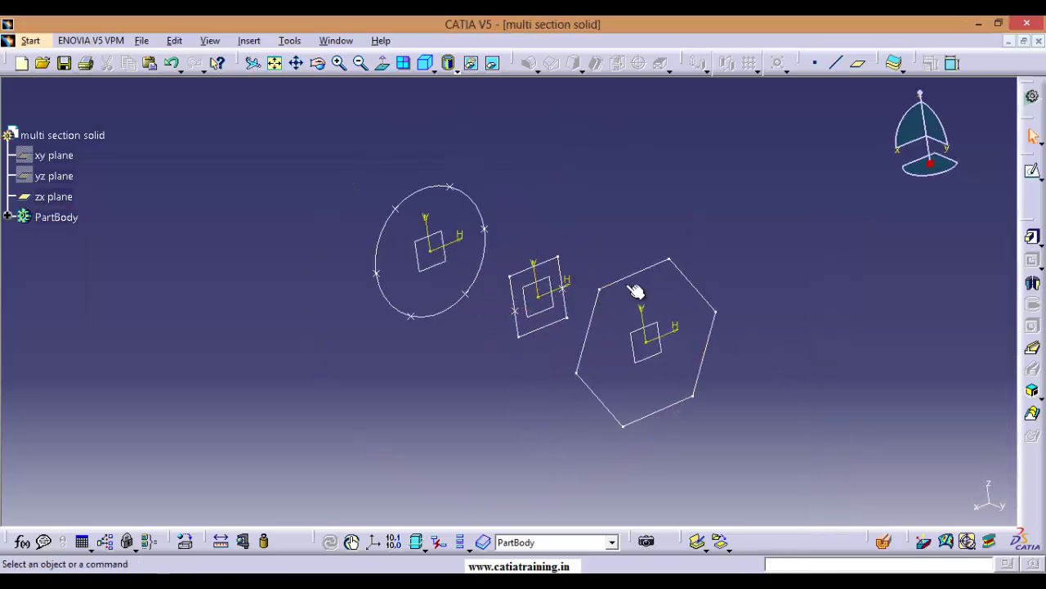
Start a new Multi-Sections Solid and add the circle edge, rectangle sketch and hexagon sketch as its sections in that order
click(1034, 417)
middle_drag(475, 385, 340, 366)
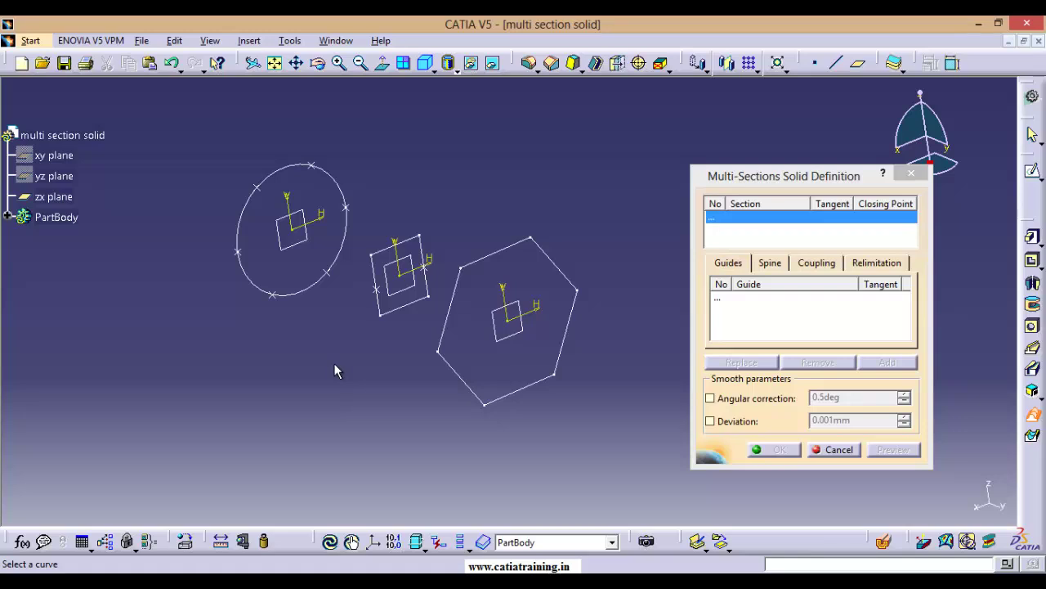
click(344, 226)
click(414, 247)
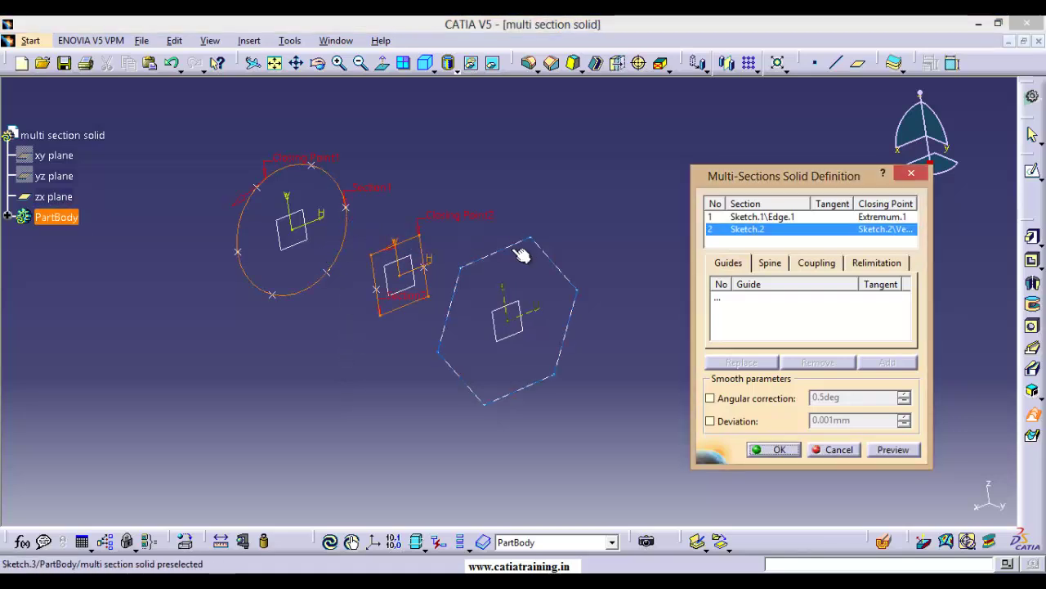
click(514, 247)
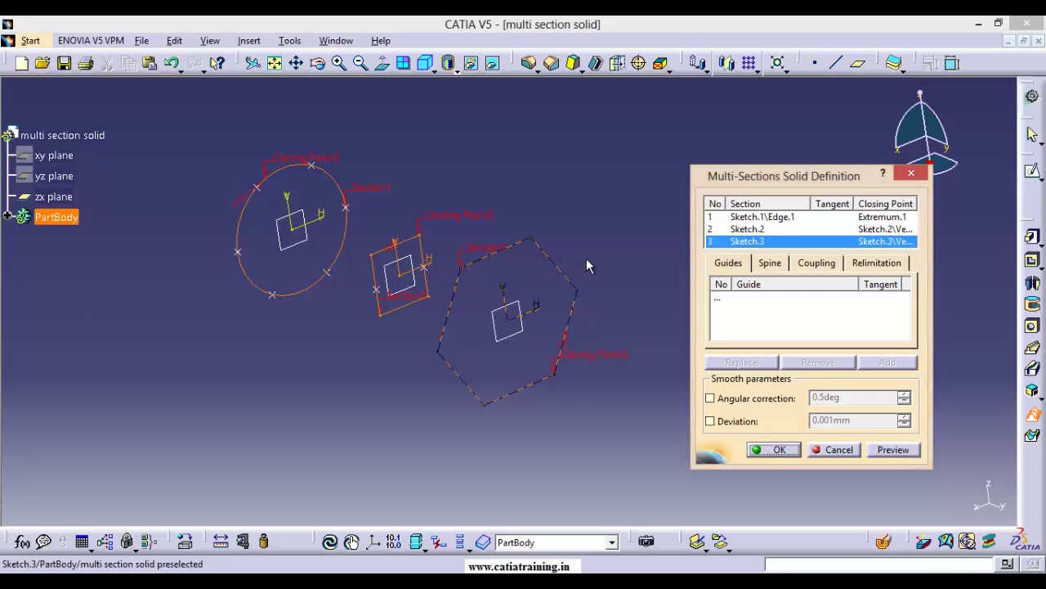
Set the sections coupling of the new multi-sections solid to Tangency then curvature
click(802, 266)
click(824, 285)
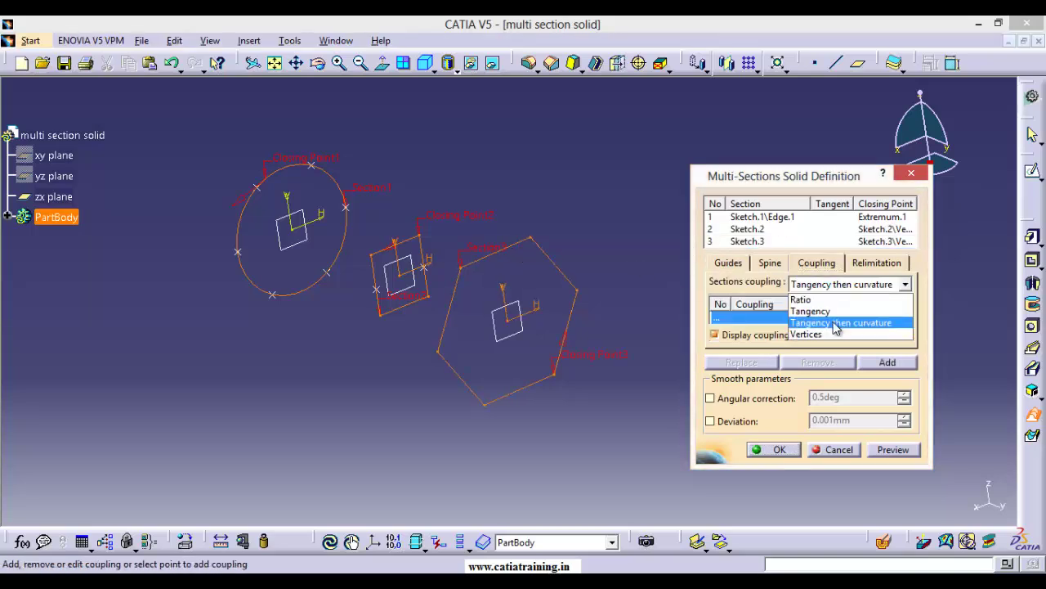
click(835, 323)
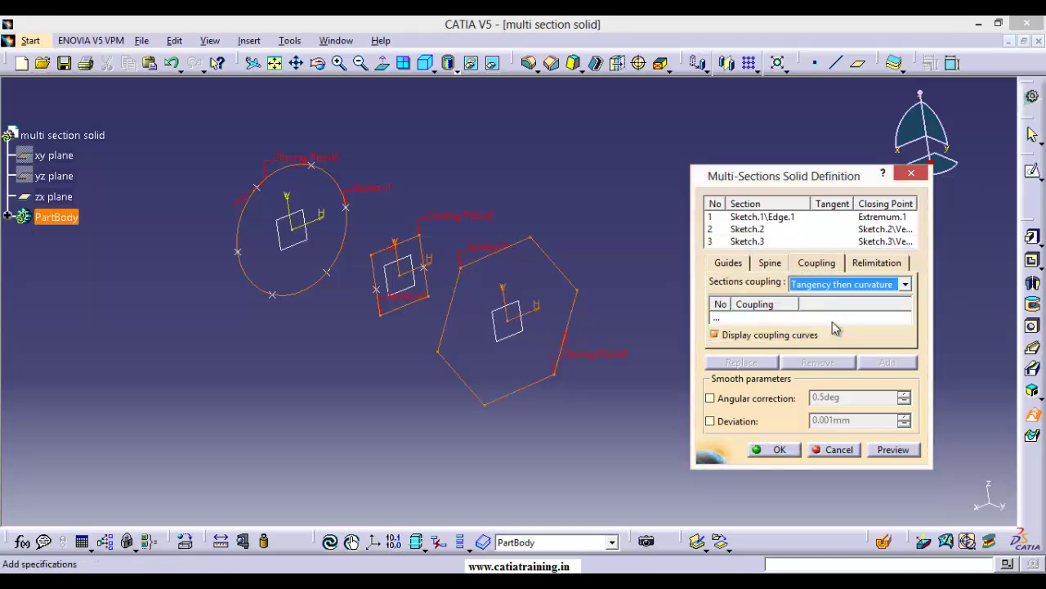
Add a coupling joining the circle's top point, the rectangle's upper-right vertex and the hexagon's top vertex
click(730, 319)
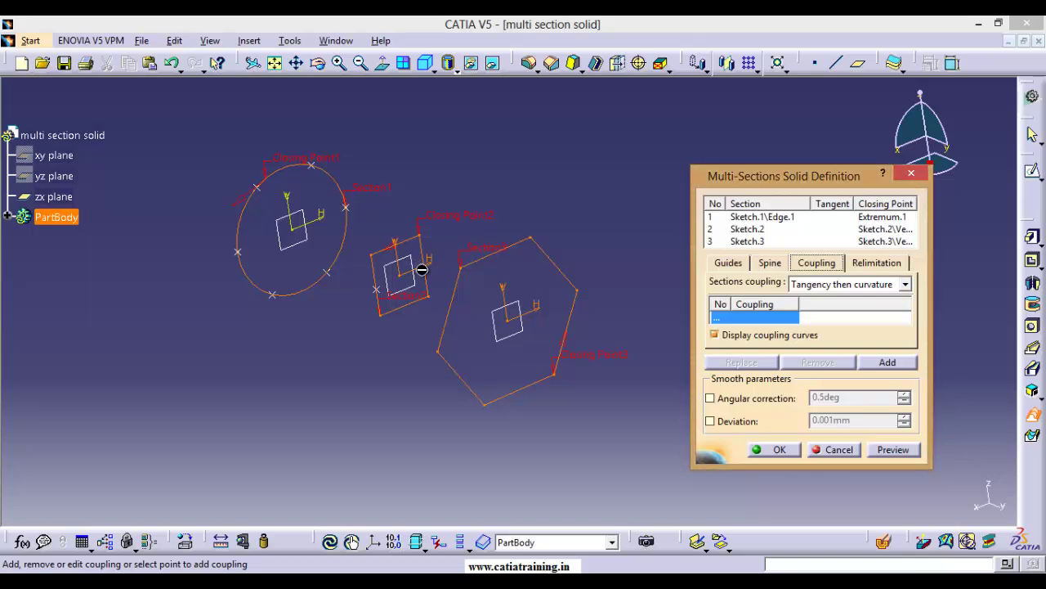
right_click(754, 326)
click(779, 367)
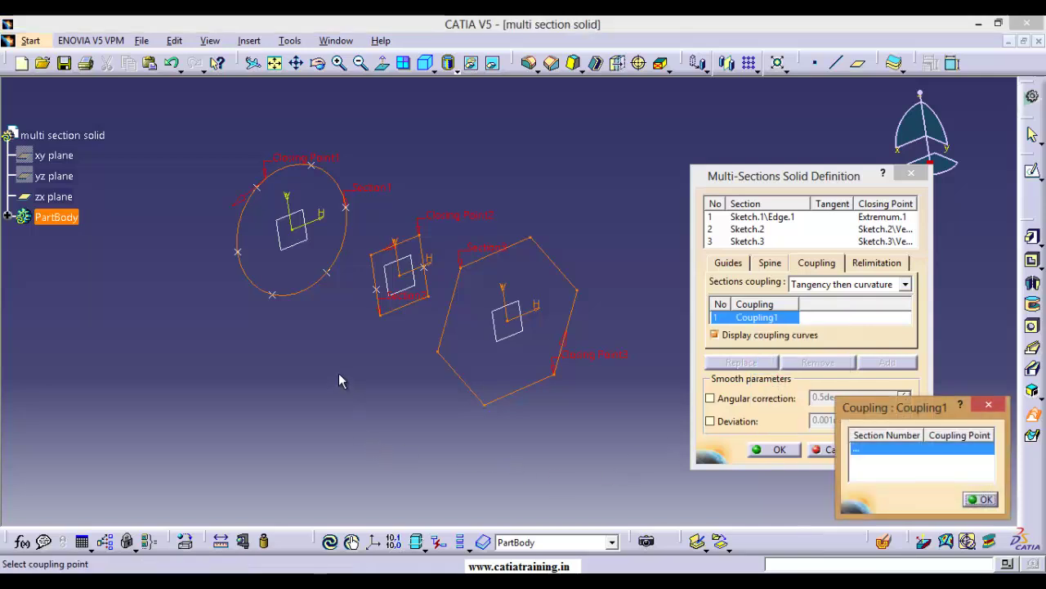
click(317, 168)
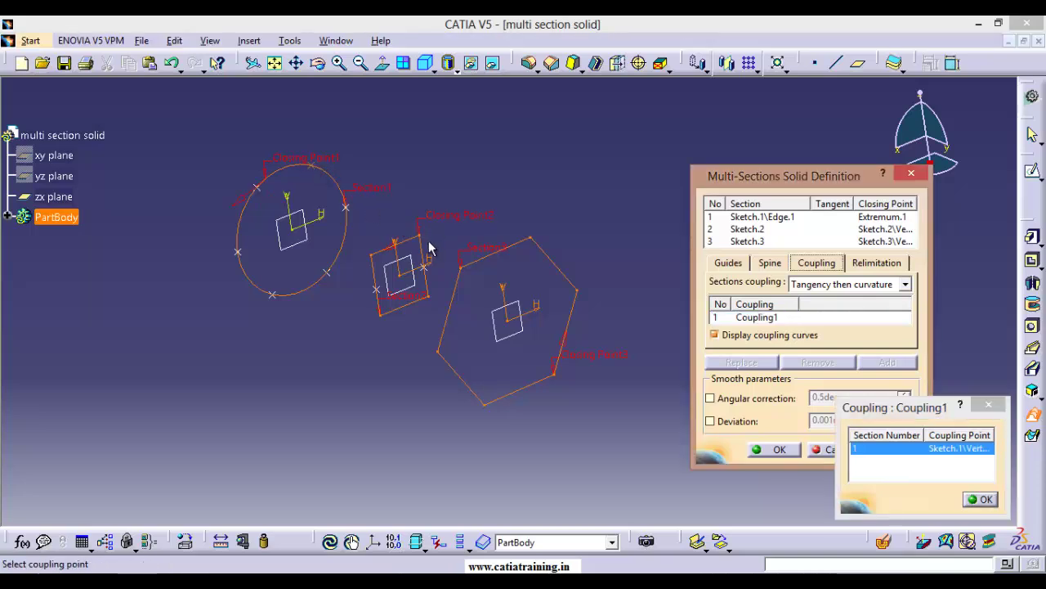
click(419, 234)
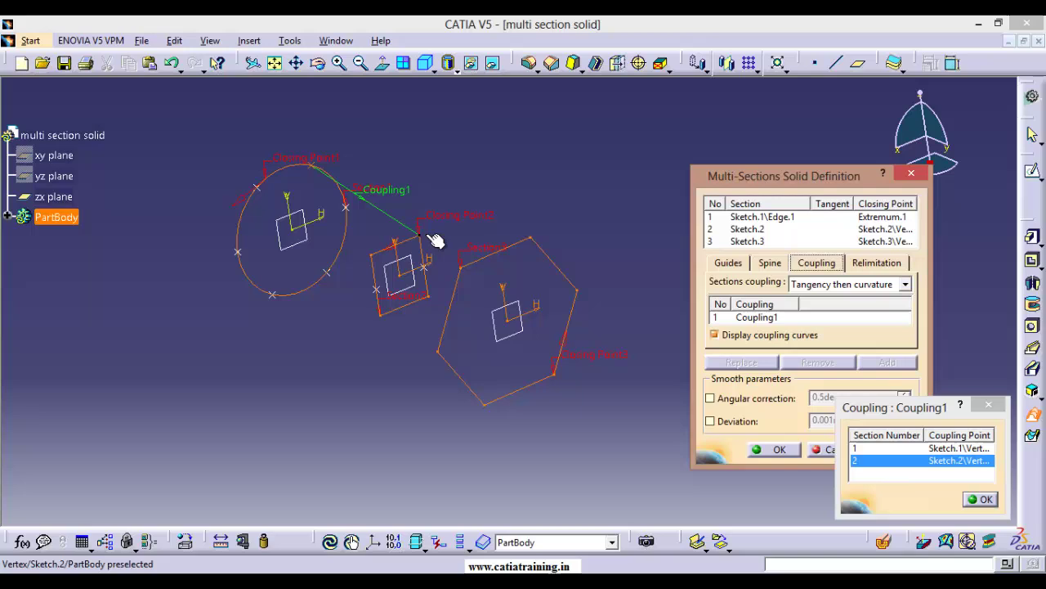
click(530, 238)
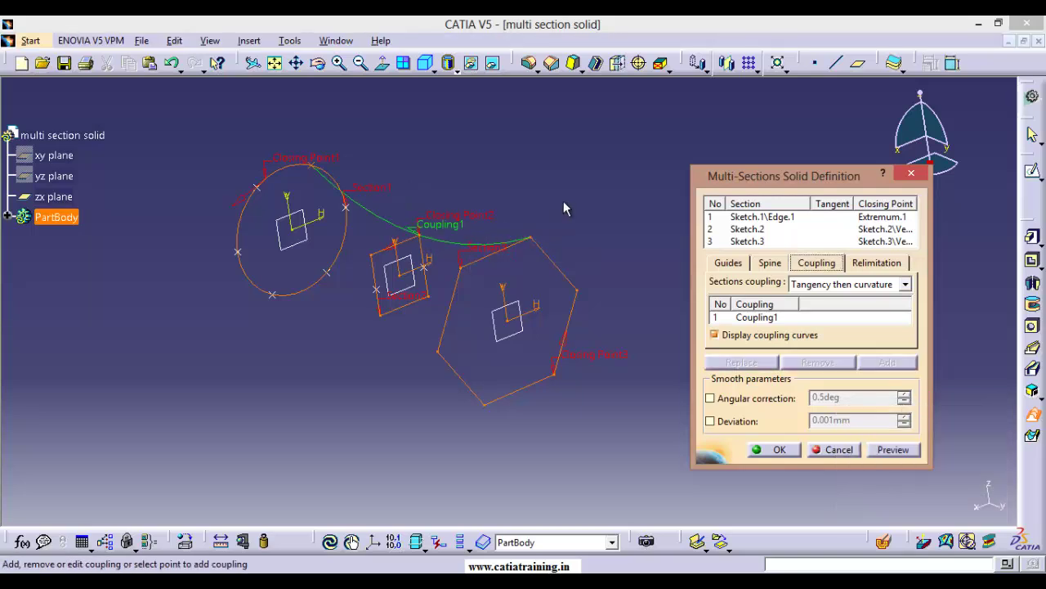
Add a second coupling through the circle's upper-right point, the point on the rectangle's right side and the hexagon's upper-right vertex
right_click(545, 166)
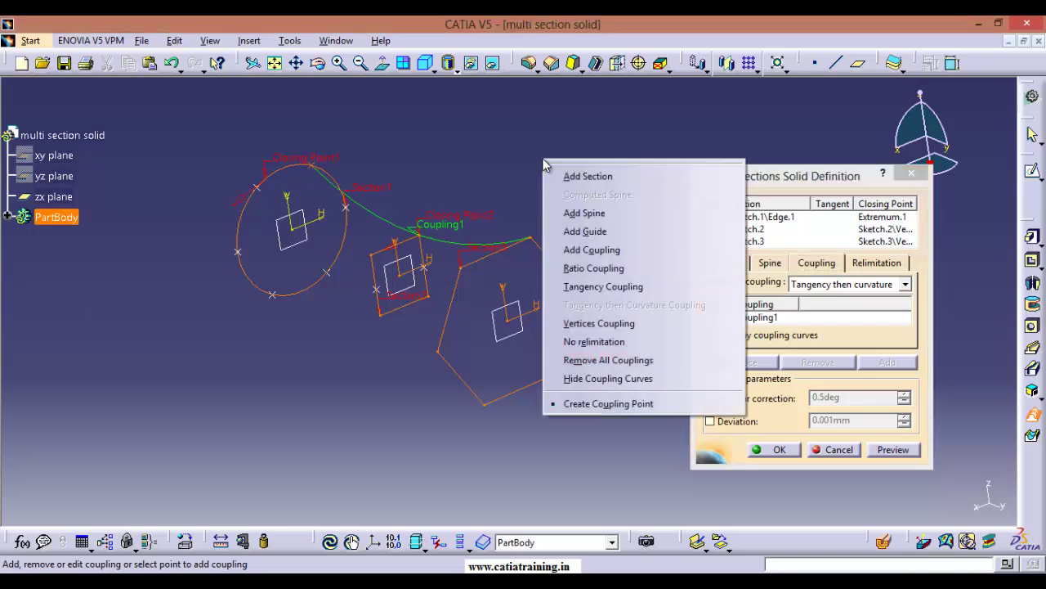
click(592, 253)
mouse_move(573, 190)
middle_down()
mouse_move(518, 235)
mouse_move(450, 174)
middle_up()
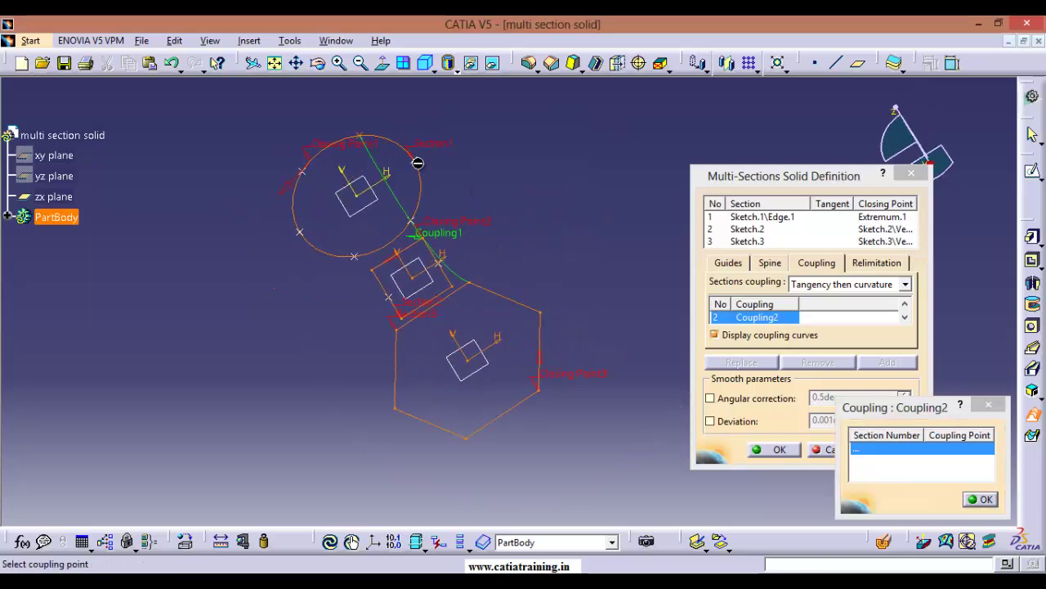
click(417, 161)
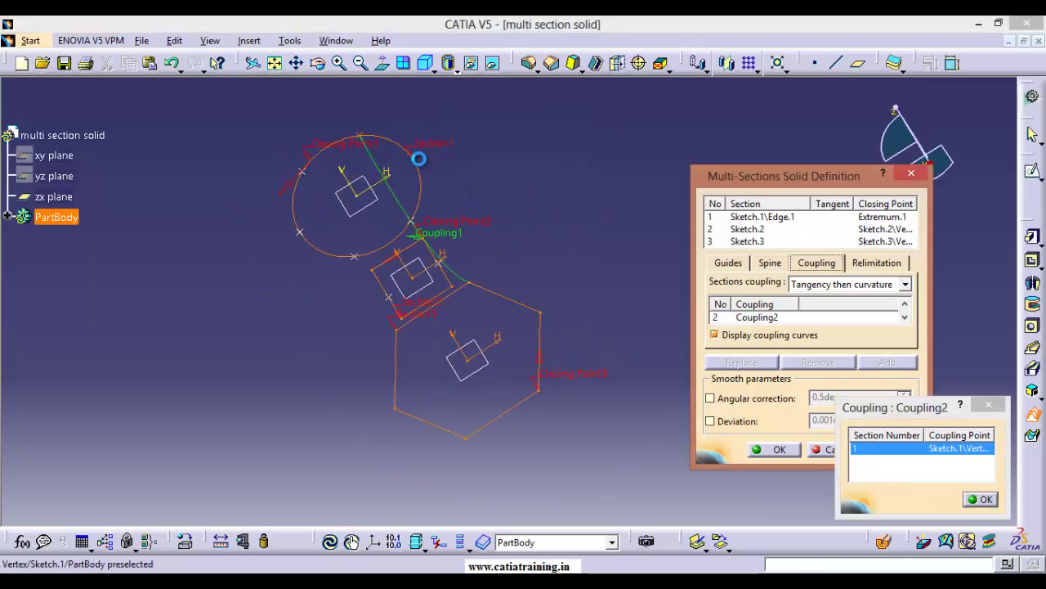
click(441, 258)
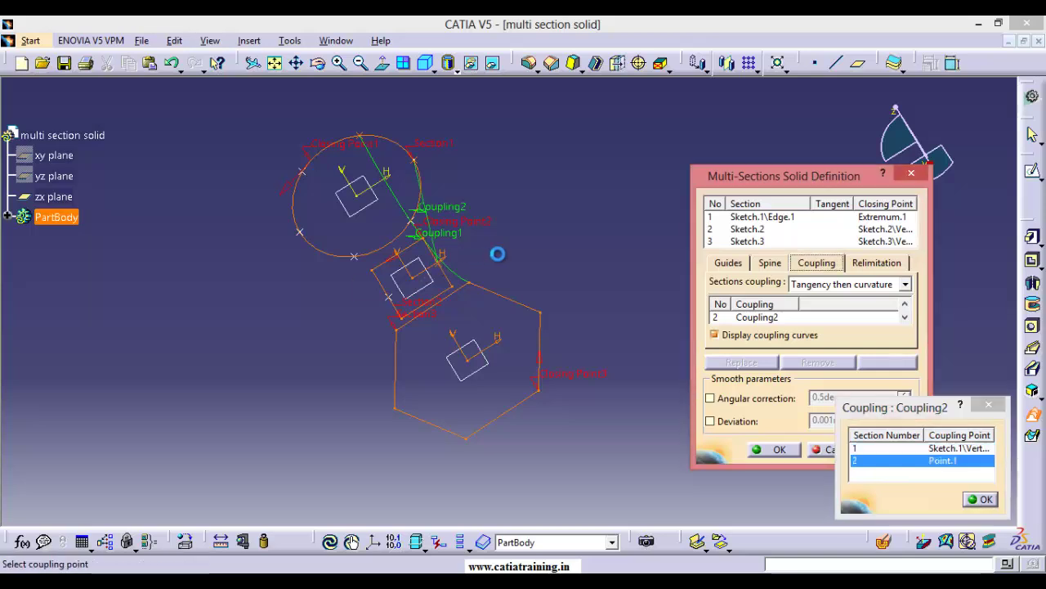
click(541, 312)
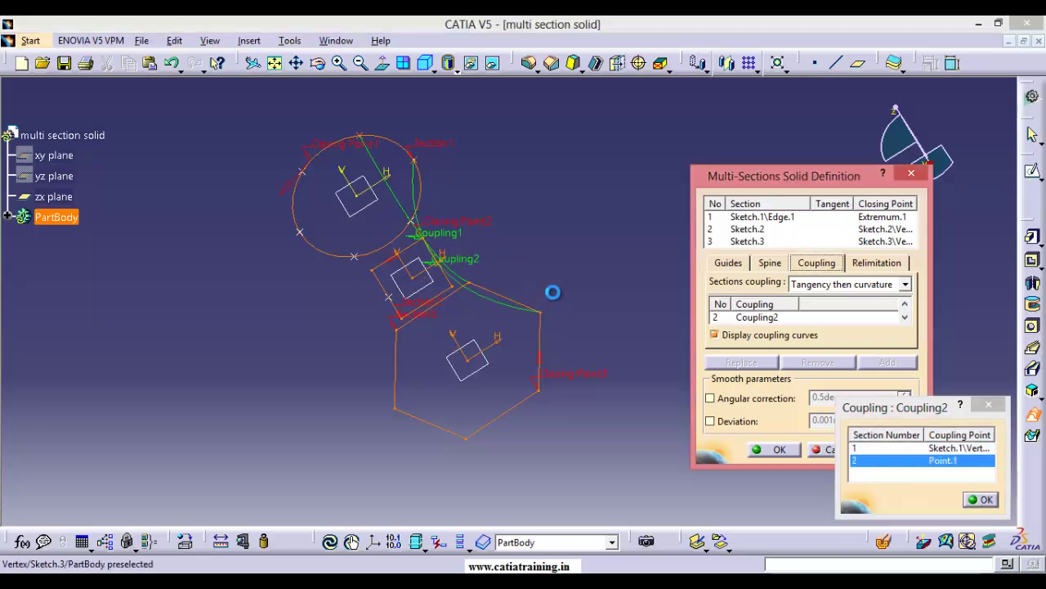
Add a third coupling through the circle's lower-right point, the rectangle's lower-right vertex and the hexagon's lower-right vertex
right_click(576, 198)
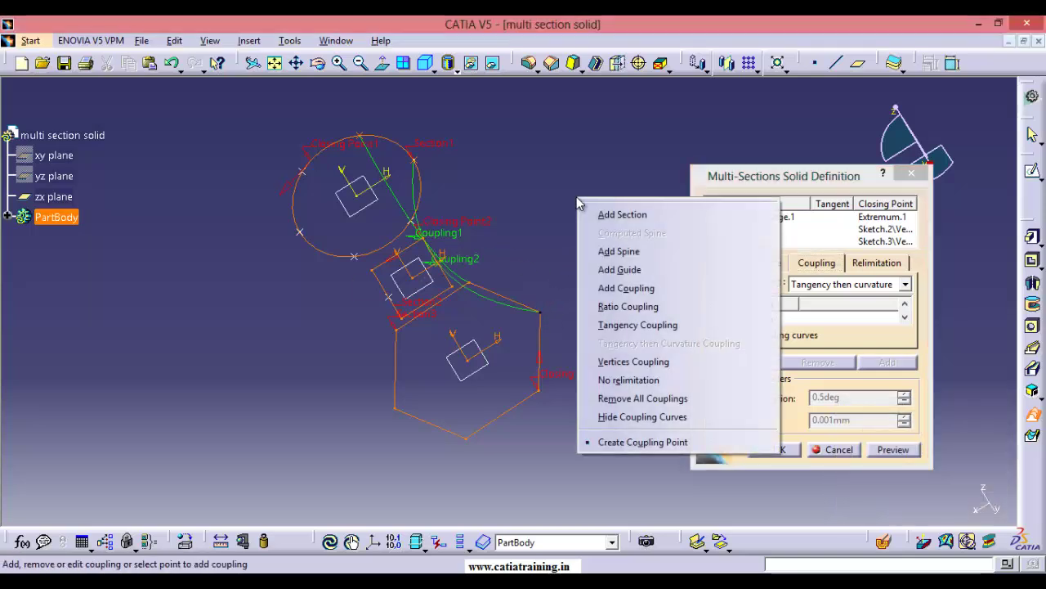
click(627, 288)
click(415, 229)
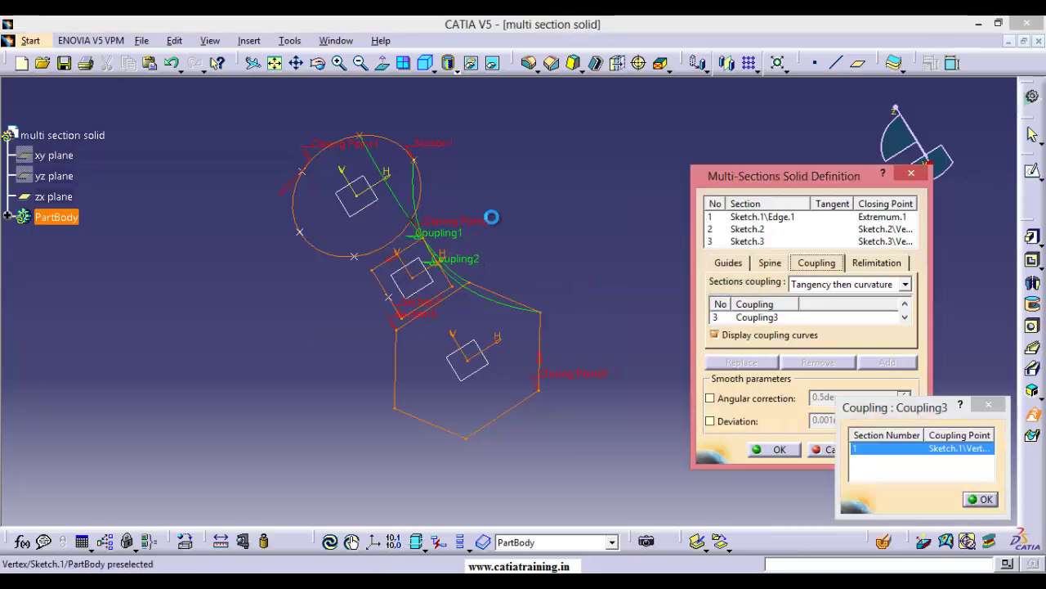
middle_drag(426, 333, 466, 302)
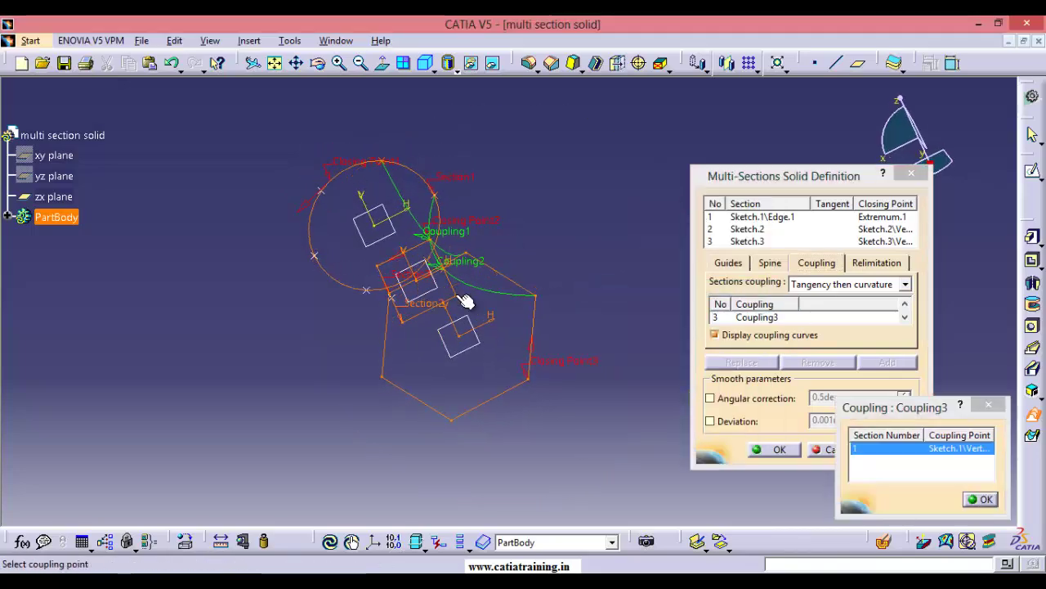
click(466, 302)
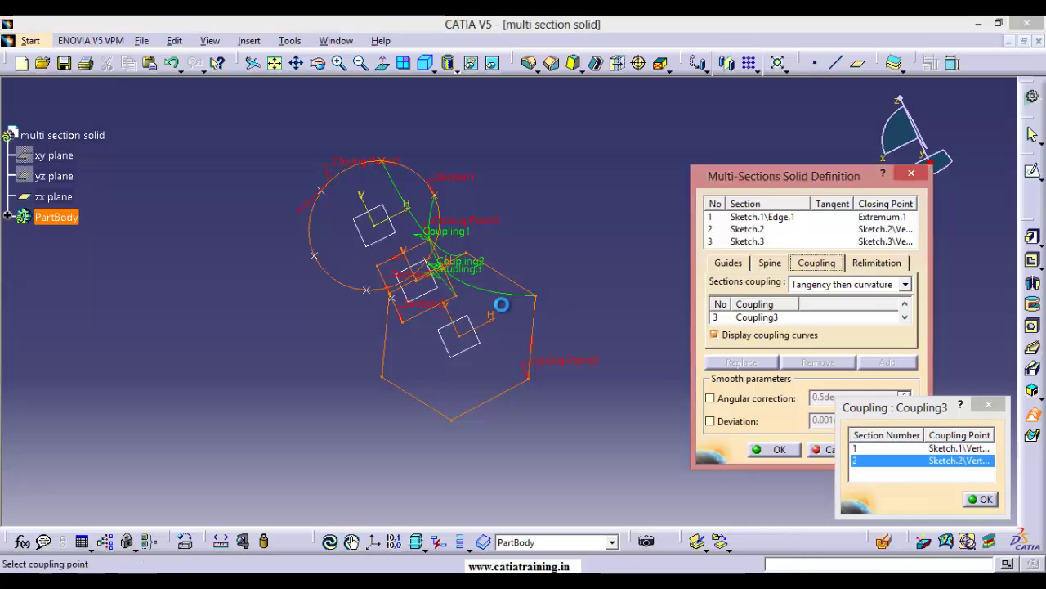
click(530, 379)
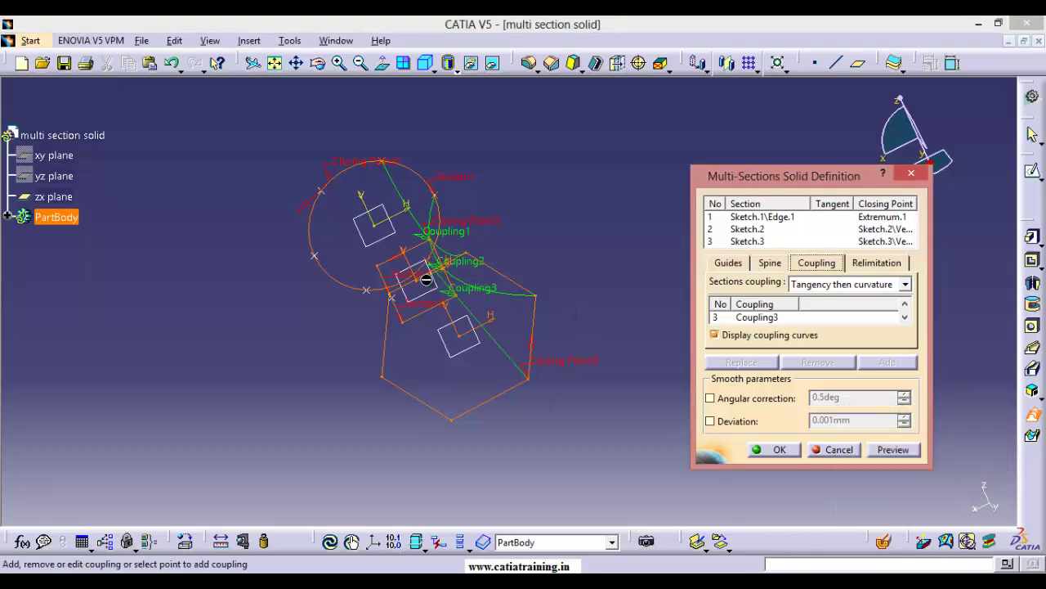
Add a fourth coupling through the circle's bottom point, the rectangle's lower-left vertex and the hexagon's bottom vertex
mouse_move(430, 281)
middle_down()
mouse_move(438, 293)
mouse_move(458, 278)
middle_up()
right_click(245, 345)
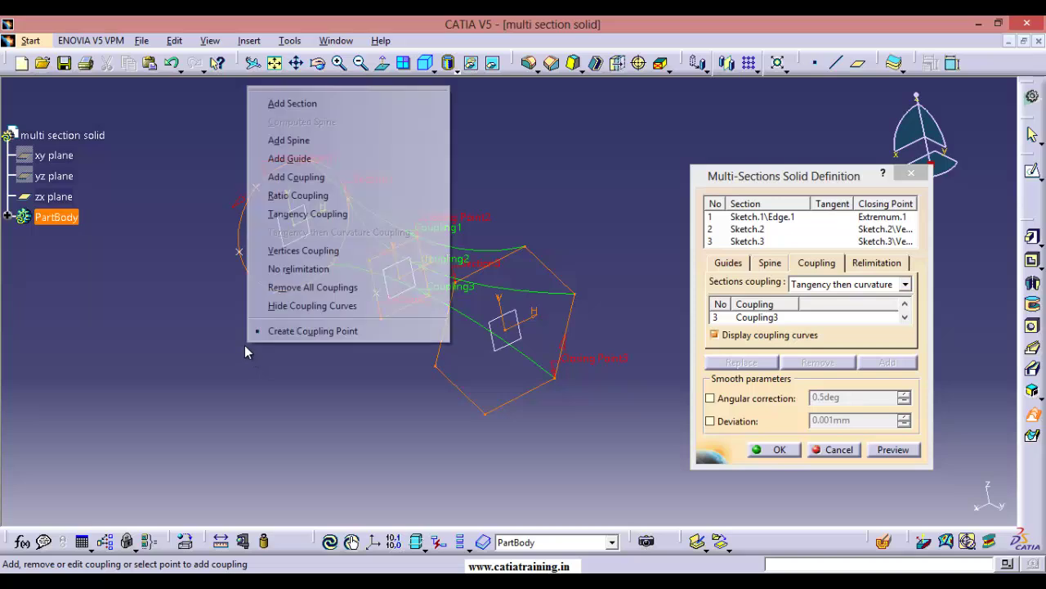
click(296, 176)
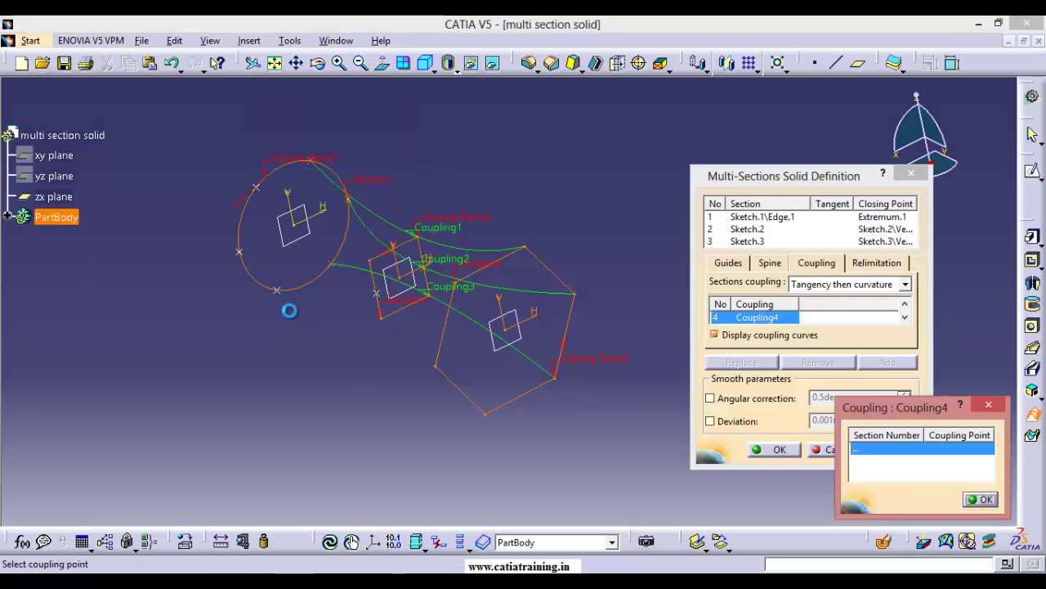
click(279, 291)
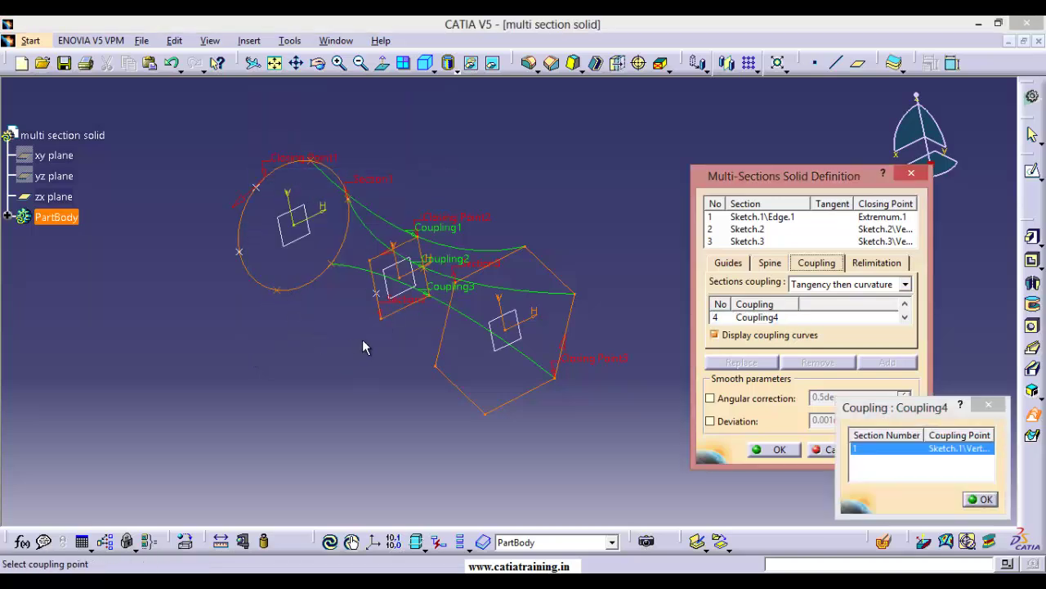
click(382, 317)
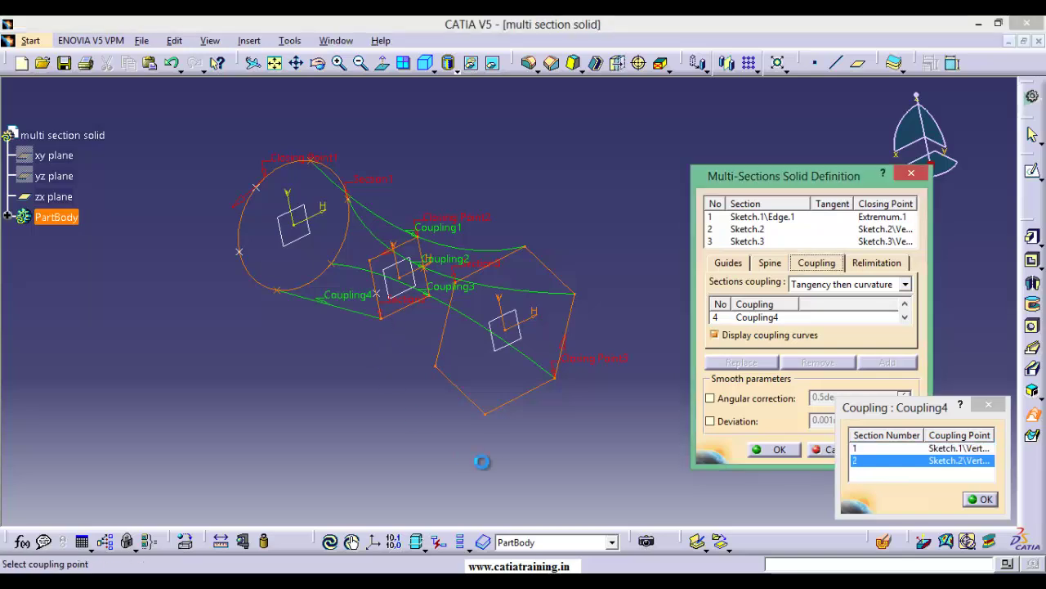
click(488, 417)
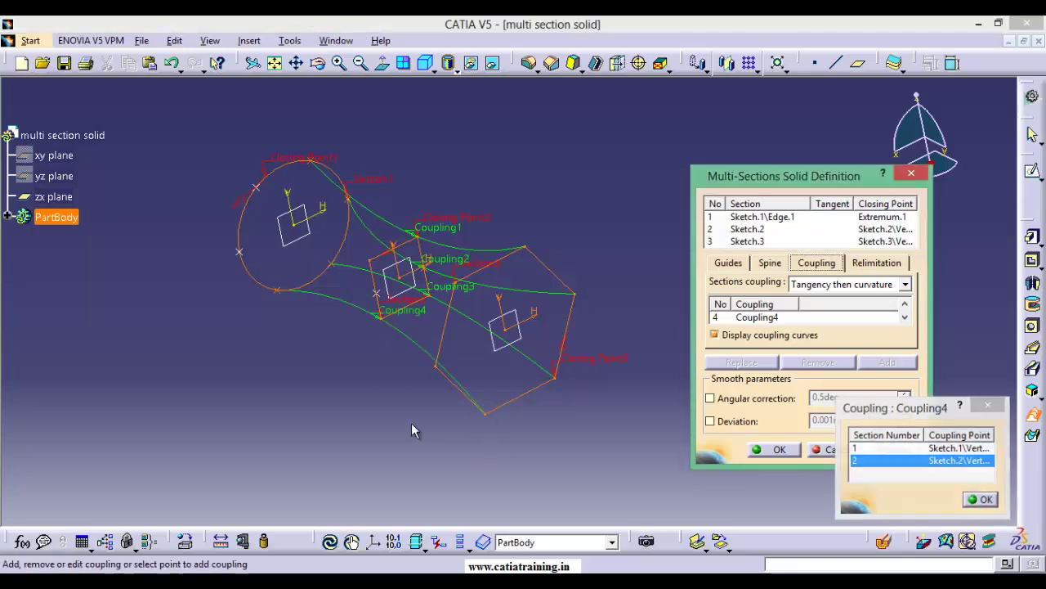
Add a fifth coupling through the circle's lower-left point, the point on the rectangle's left side and the hexagon's lower-left vertex
right_click(343, 385)
click(391, 219)
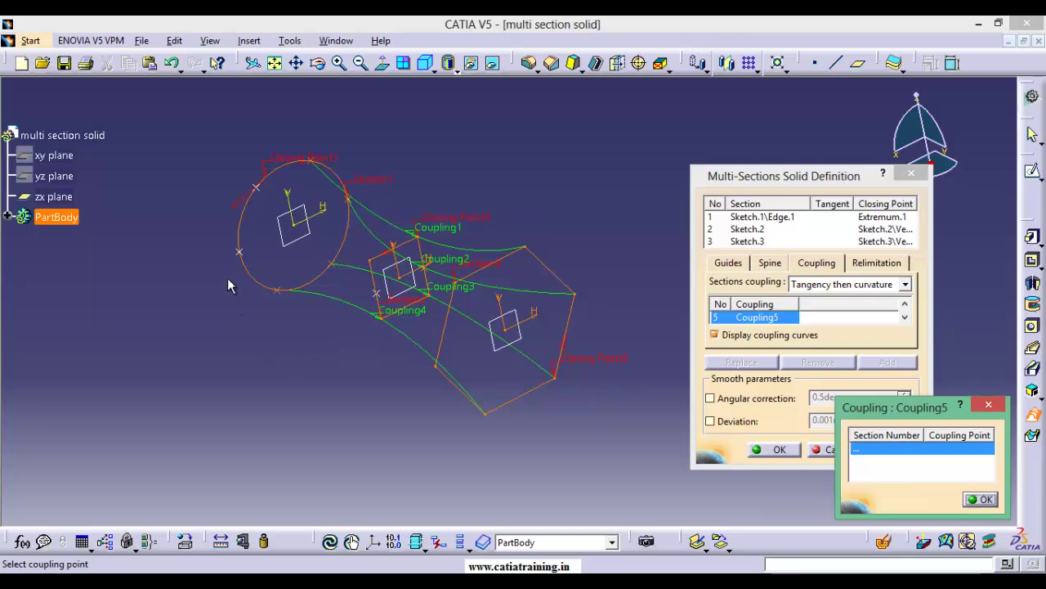
click(244, 253)
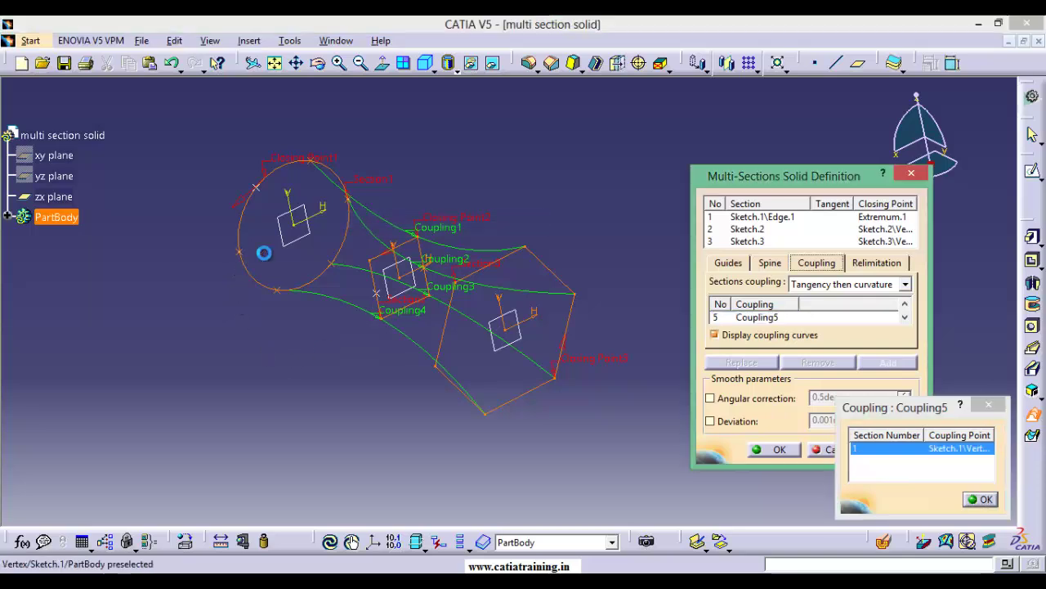
click(375, 291)
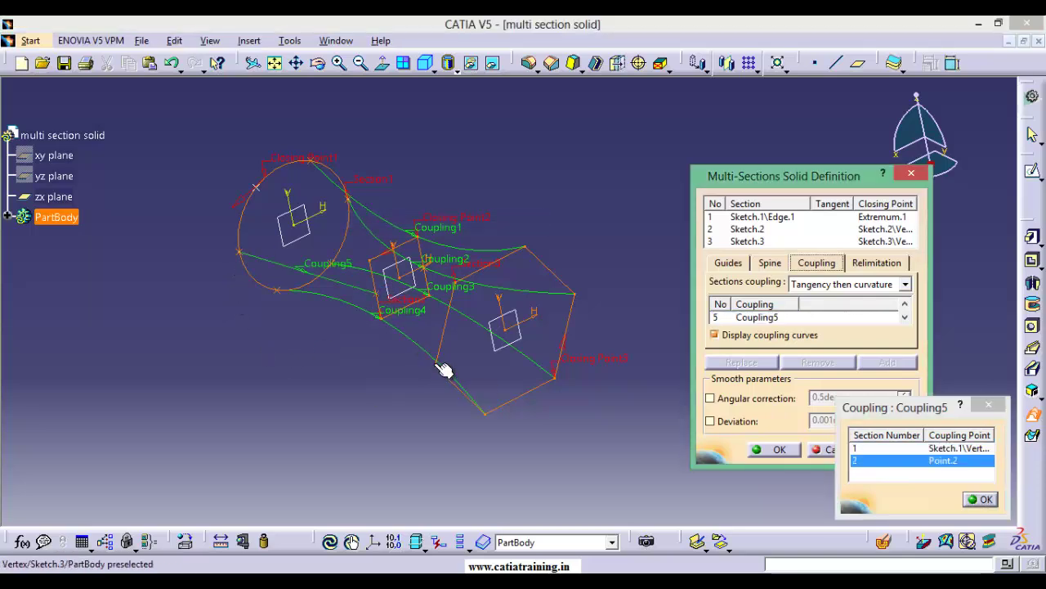
click(439, 365)
Add a sixth coupling through the circle's upper-left point, the rectangle's upper-left vertex and the hexagon's upper-left vertex
right_click(375, 370)
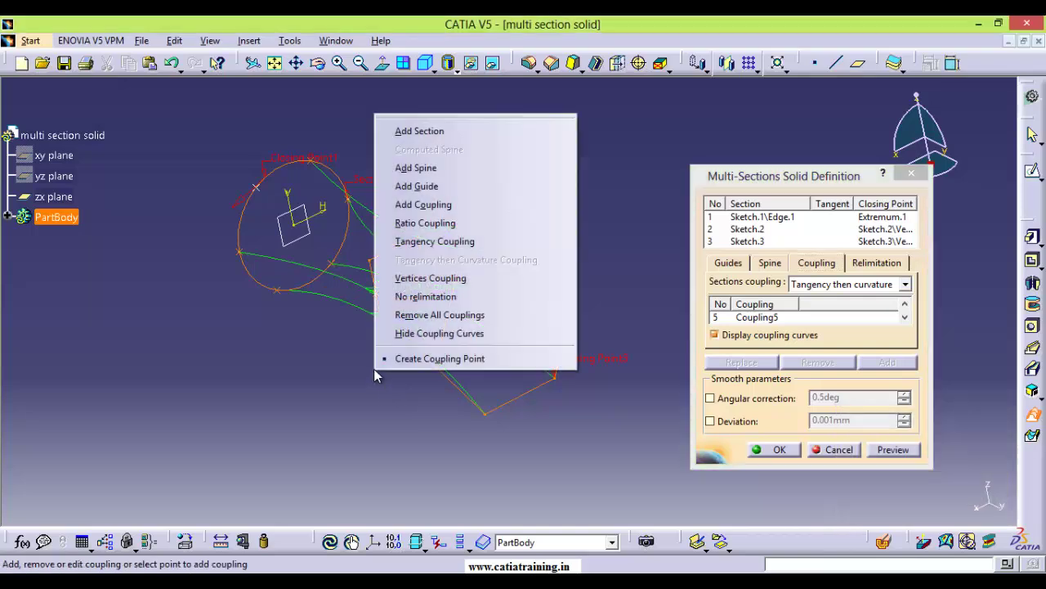
click(410, 205)
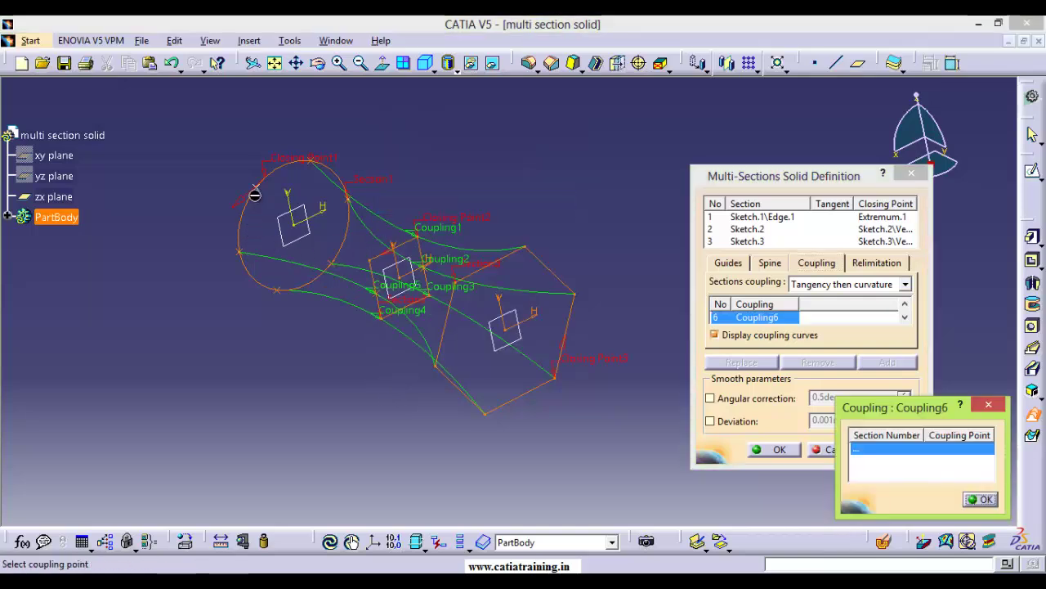
click(299, 215)
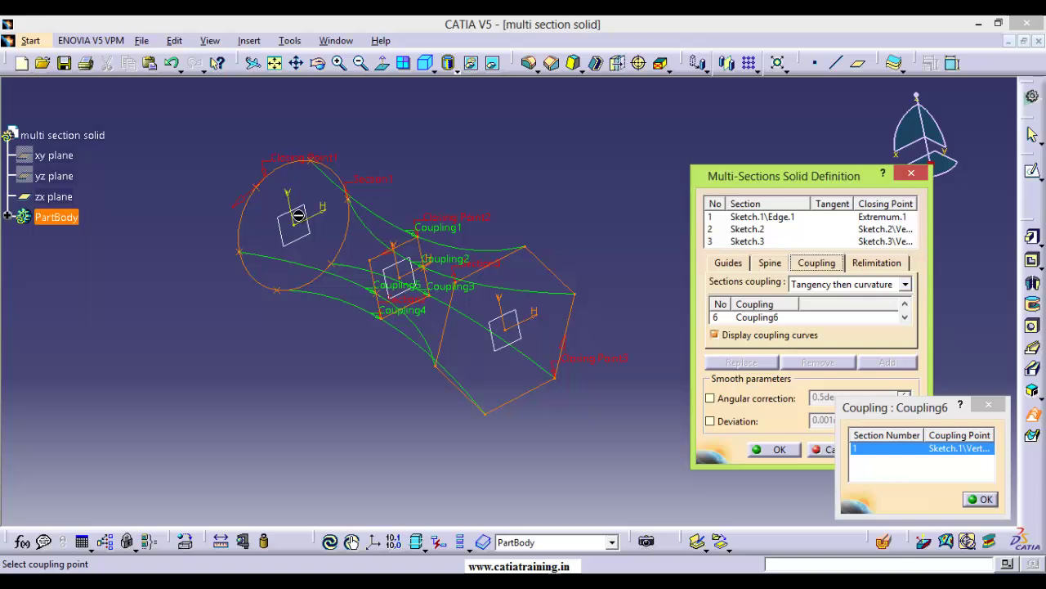
click(370, 261)
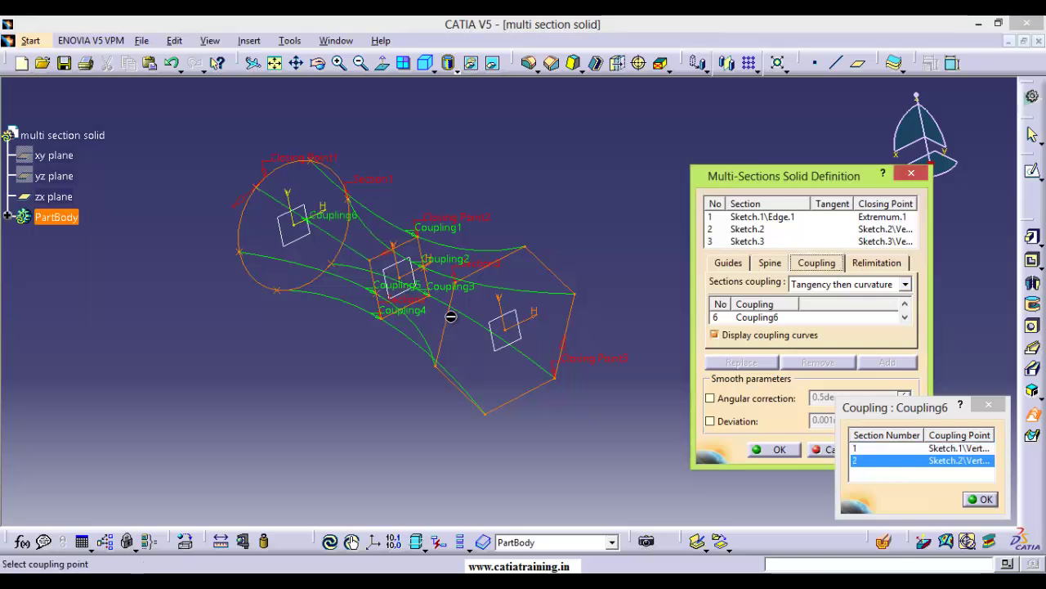
click(454, 287)
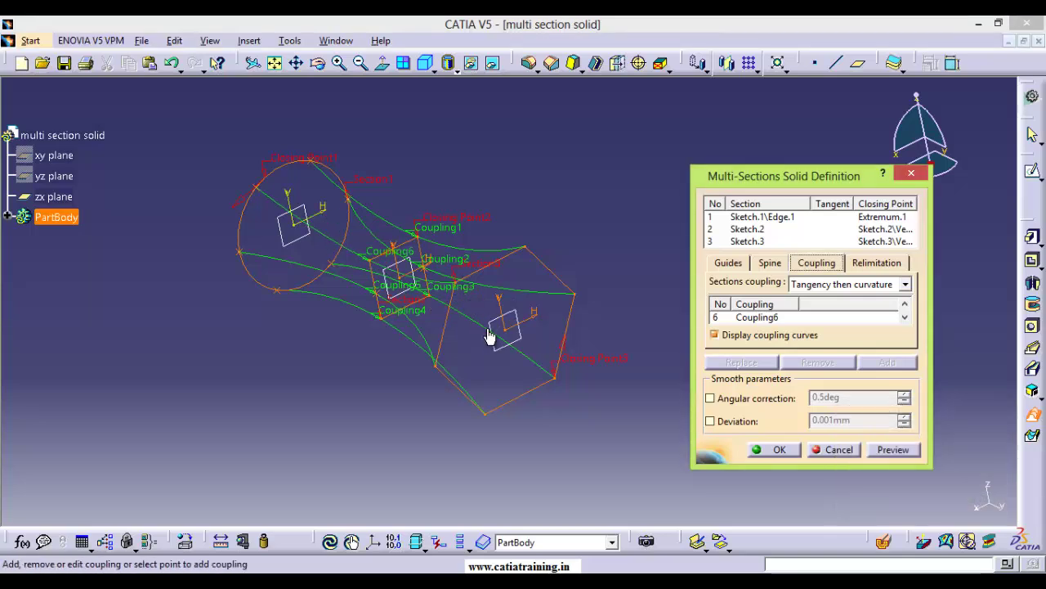
Replace the hexagon section's closing point with its top vertex
middle_drag(473, 303, 480, 235)
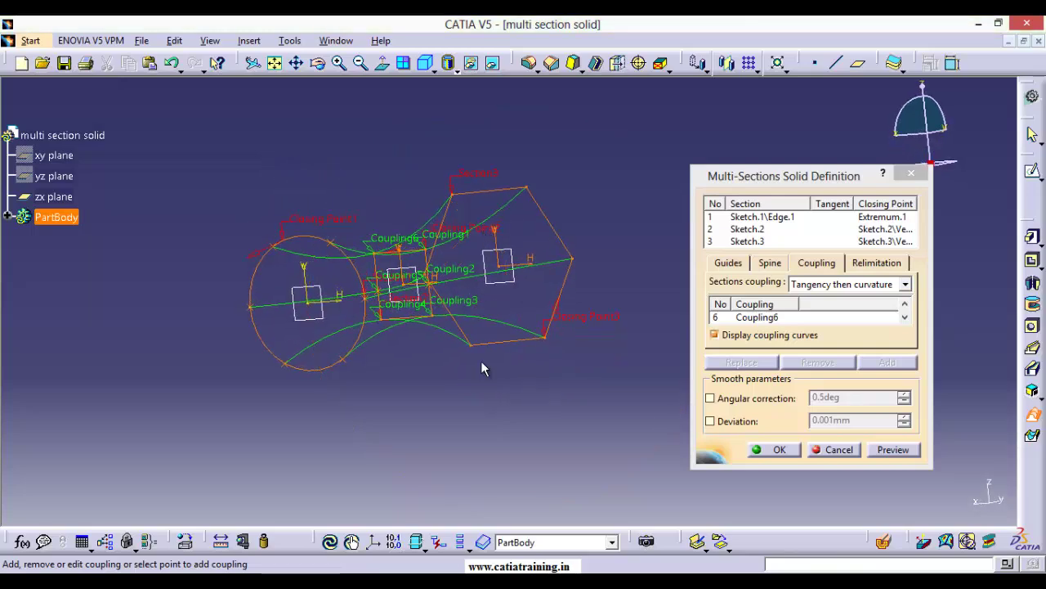
middle_drag(455, 409, 487, 445)
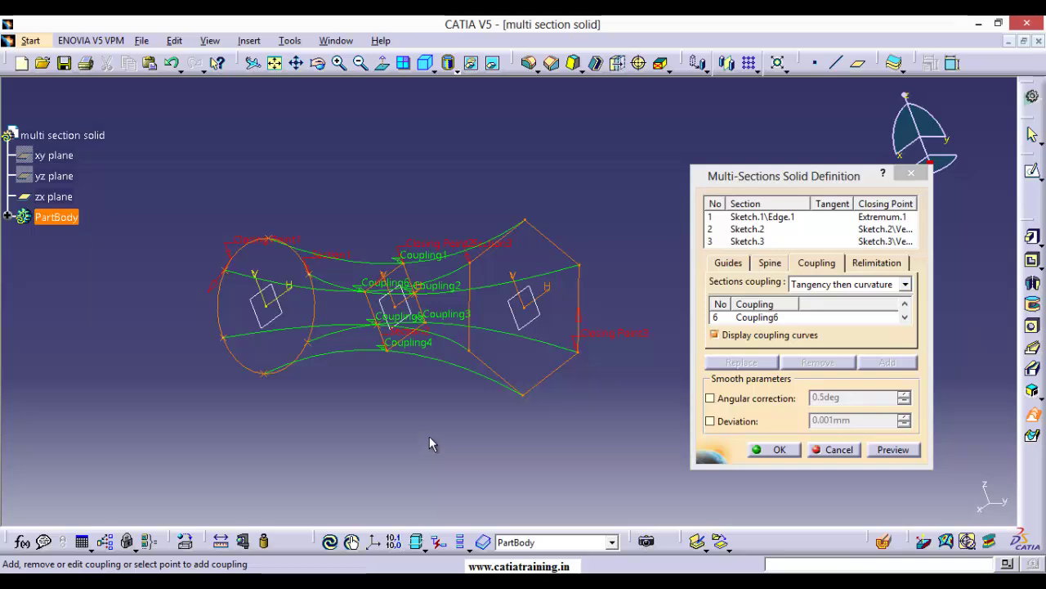
middle_drag(408, 388, 571, 247)
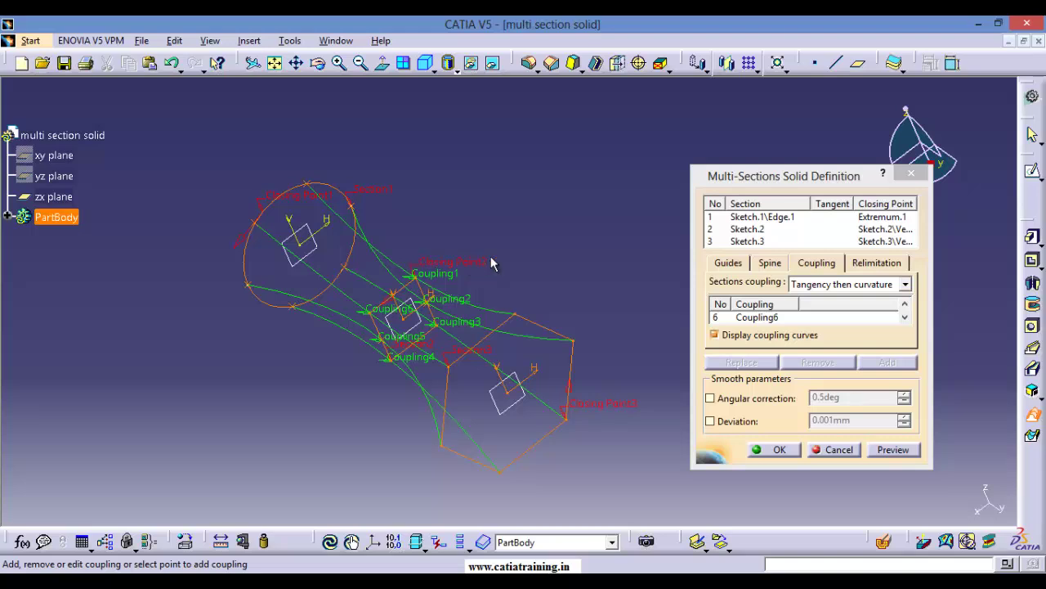
right_click(602, 413)
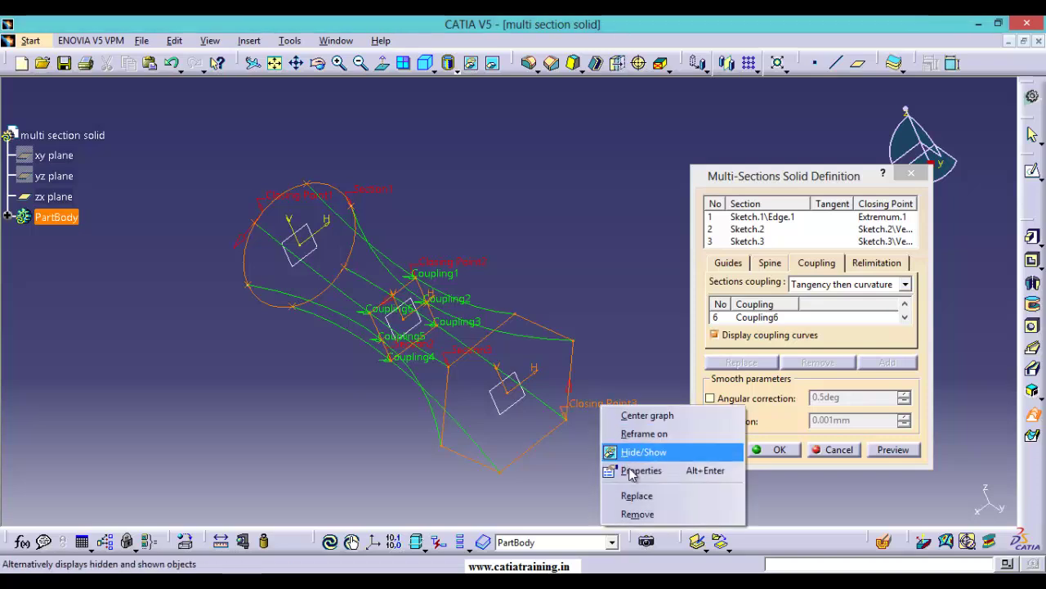
click(638, 496)
middle_drag(485, 439, 549, 318)
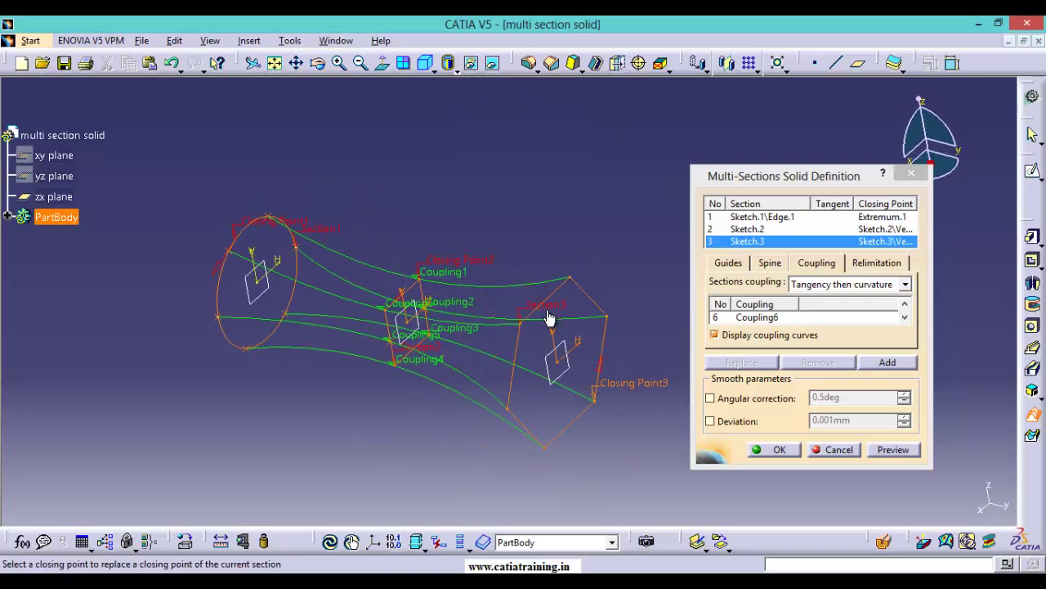
click(569, 280)
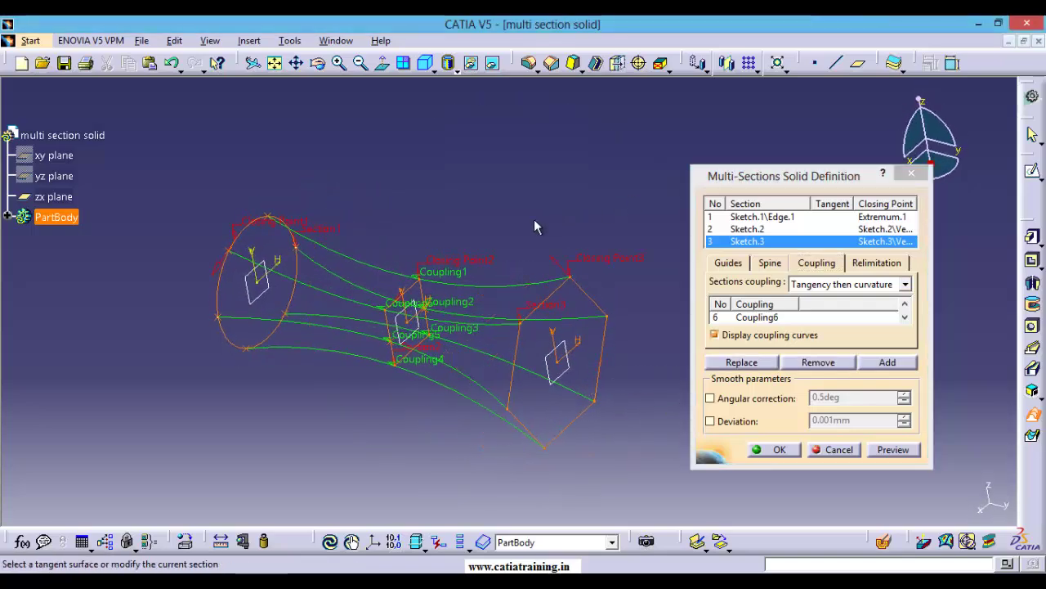
middle_drag(510, 213, 452, 303)
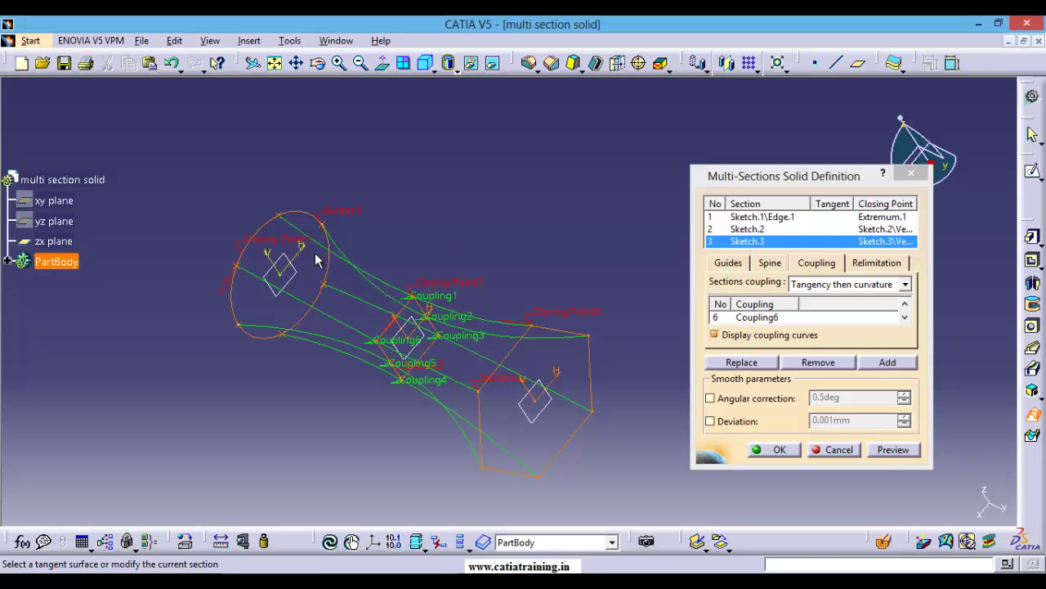
Replace the circle section's closing point with the circle's upper-left point
right_click(263, 242)
click(321, 347)
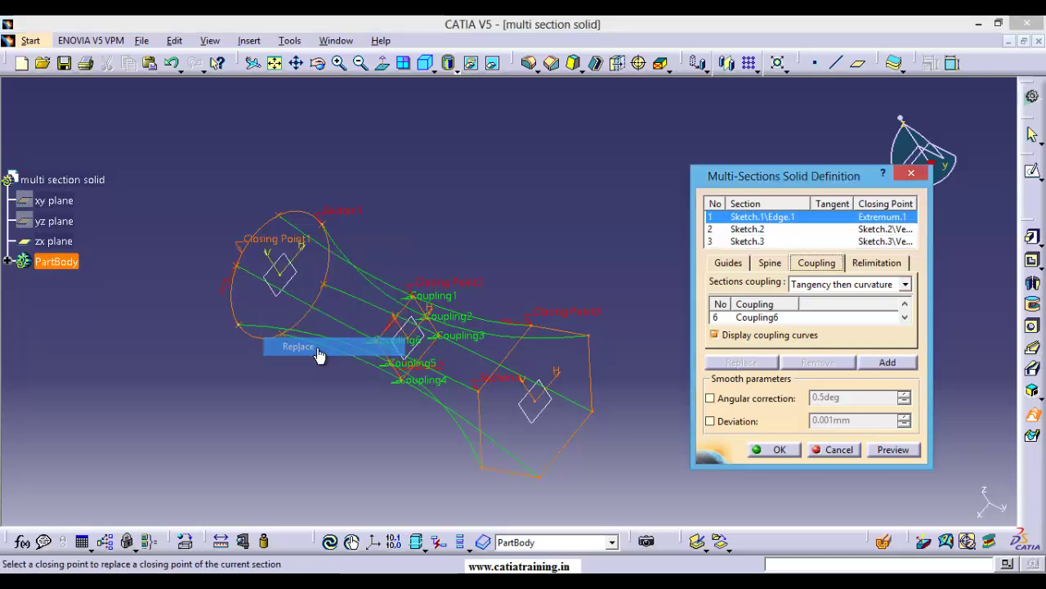
click(286, 220)
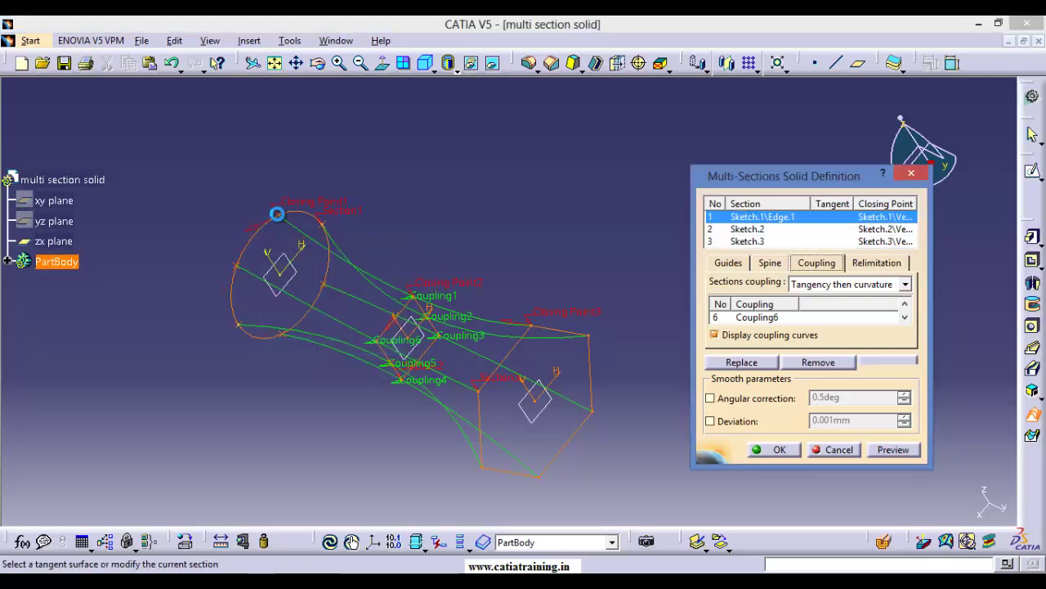
Preview the multi-sections solid with the aligned closing points and create it
middle_drag(510, 257, 312, 256)
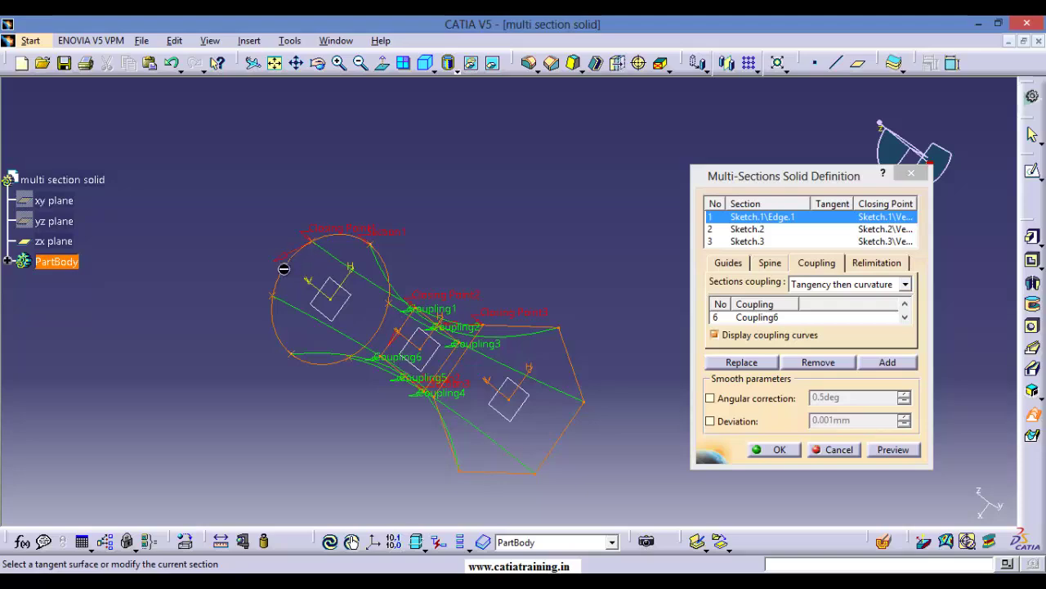
click(889, 452)
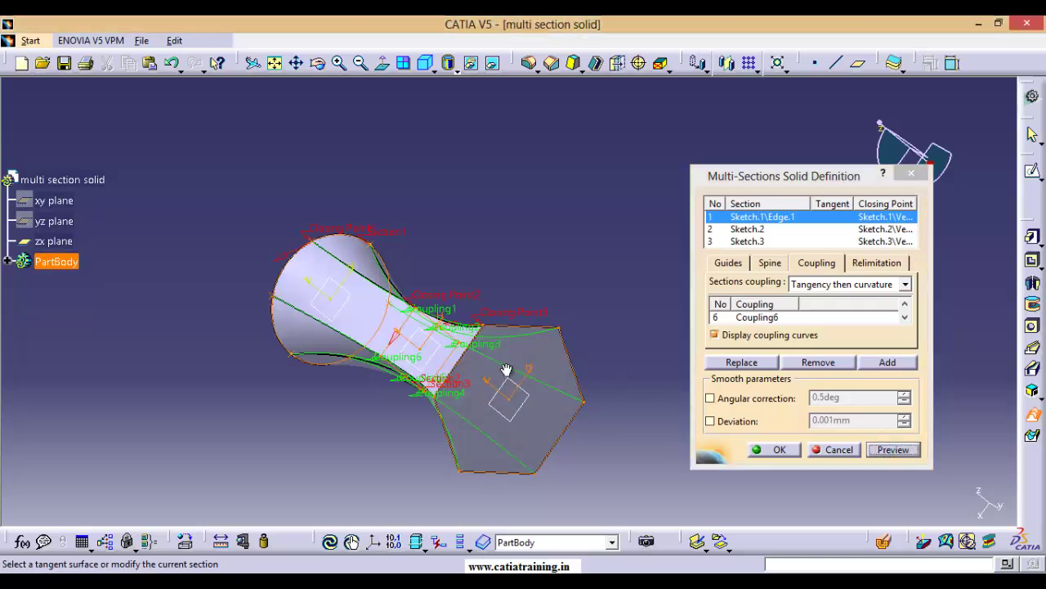
middle_drag(674, 438, 591, 258)
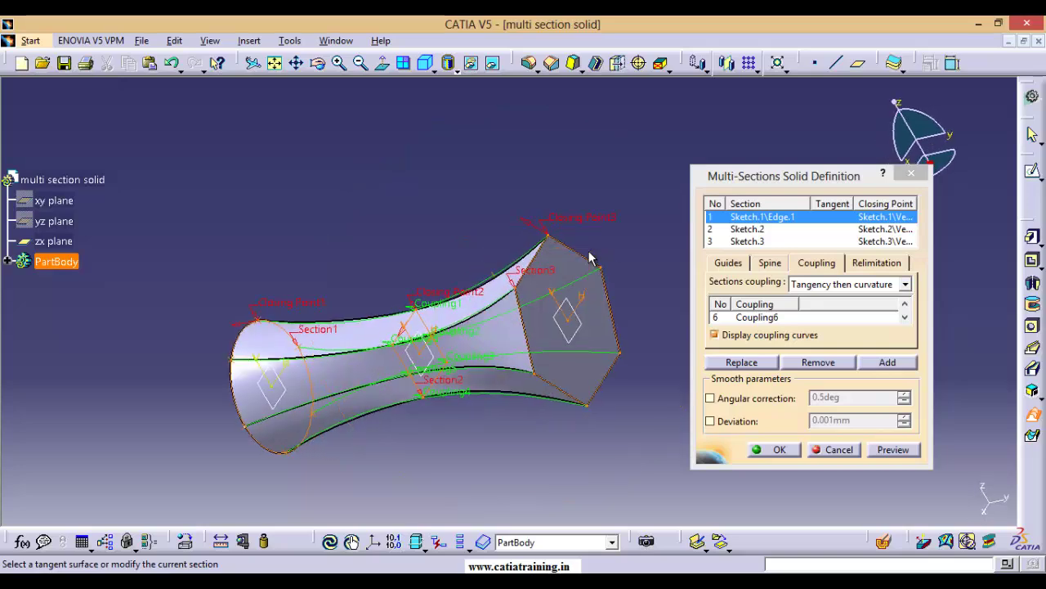
click(770, 452)
Examine the finished solid from several sides and review the section coupling types in its definition without changing them
middle_drag(605, 405, 538, 321)
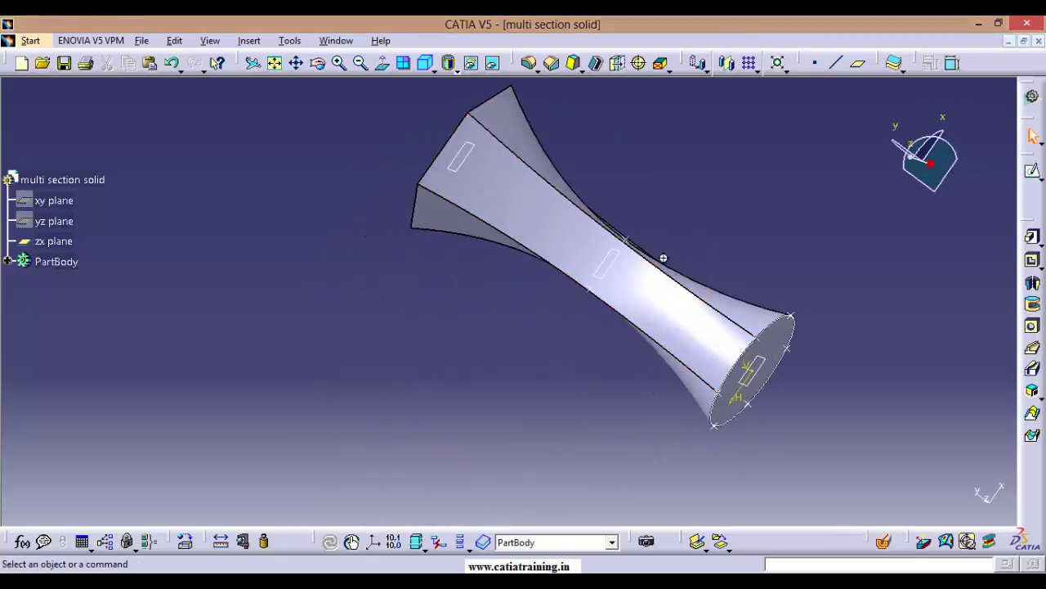
middle_drag(662, 257, 304, 393)
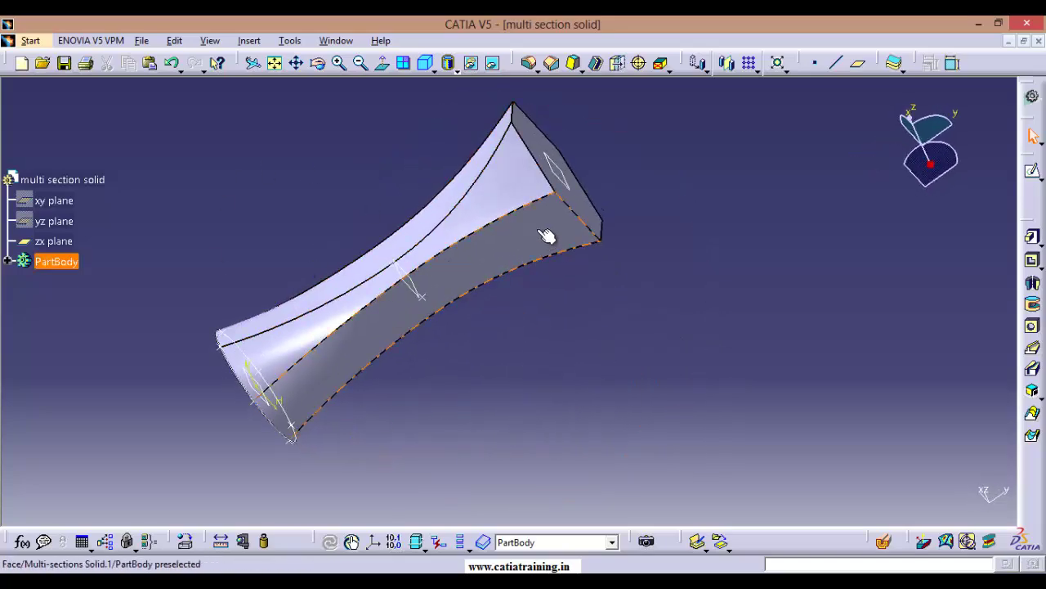
middle_drag(551, 234, 558, 270)
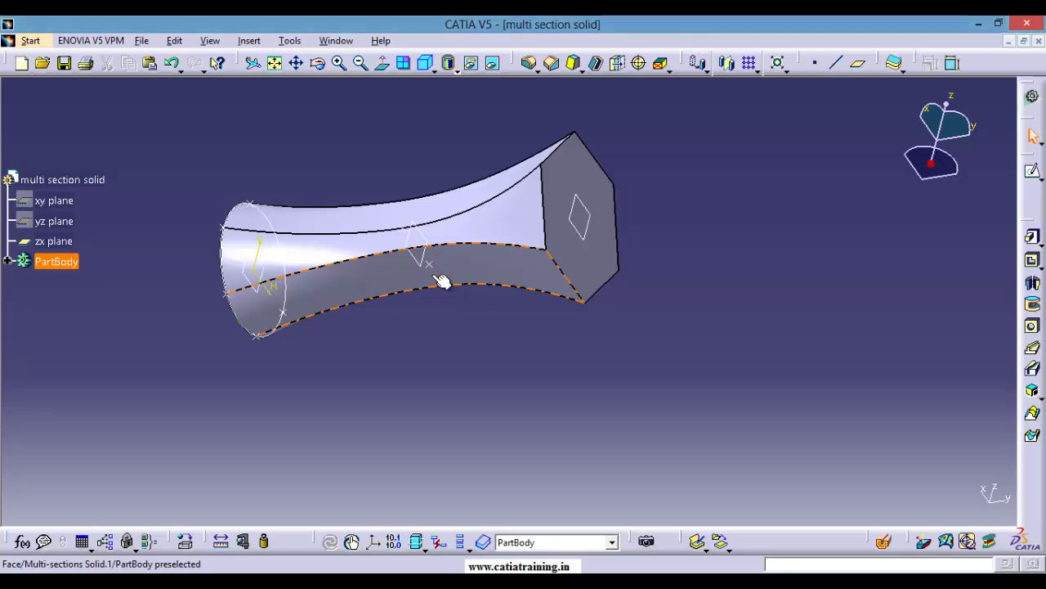
middle_drag(464, 339, 450, 370)
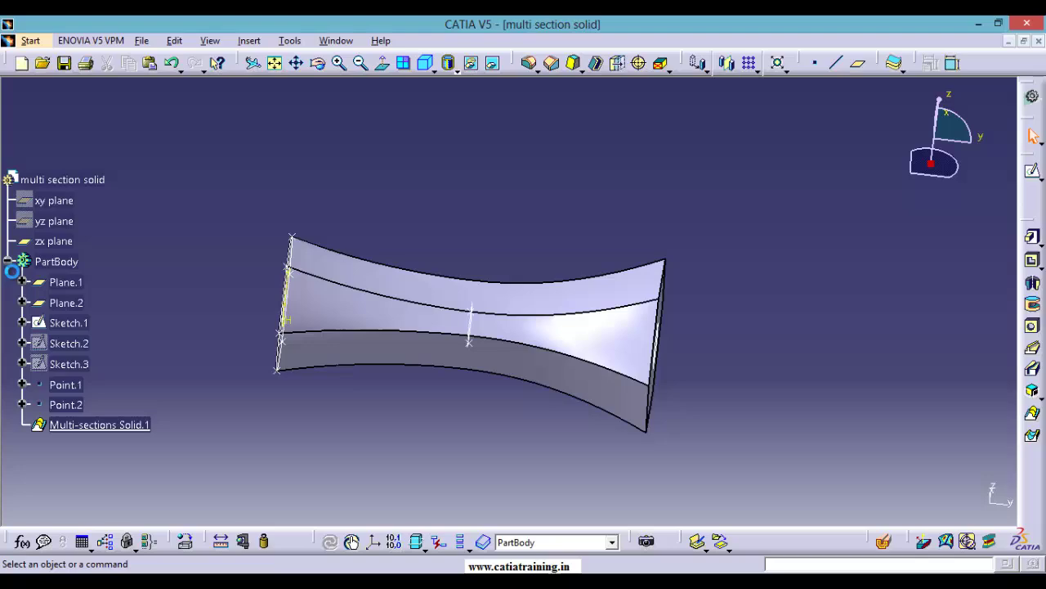
double_click(92, 425)
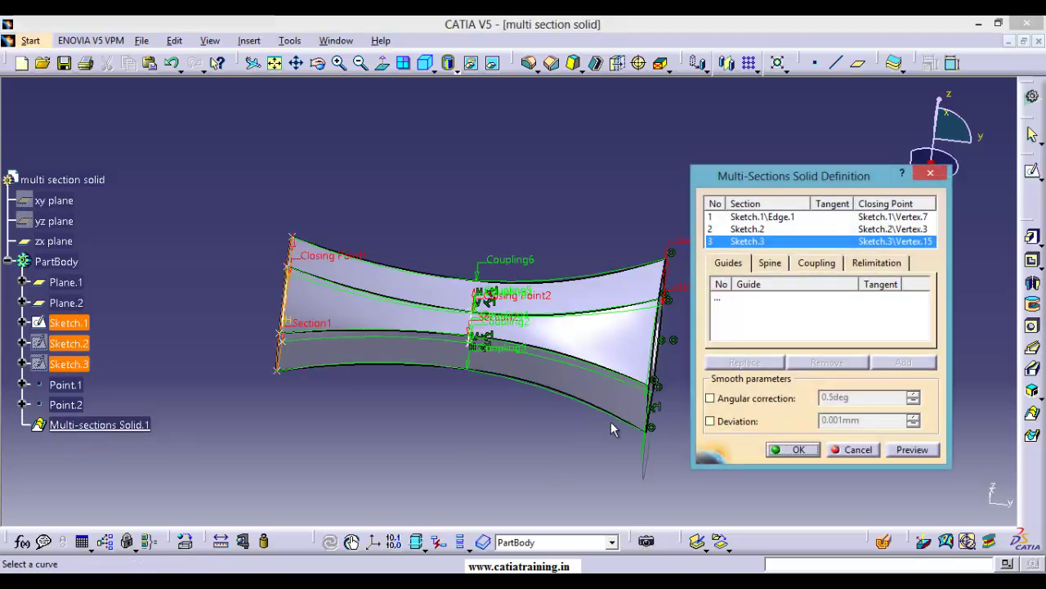
mouse_move(615, 430)
middle_down()
mouse_move(633, 392)
mouse_move(479, 362)
mouse_move(459, 320)
middle_up()
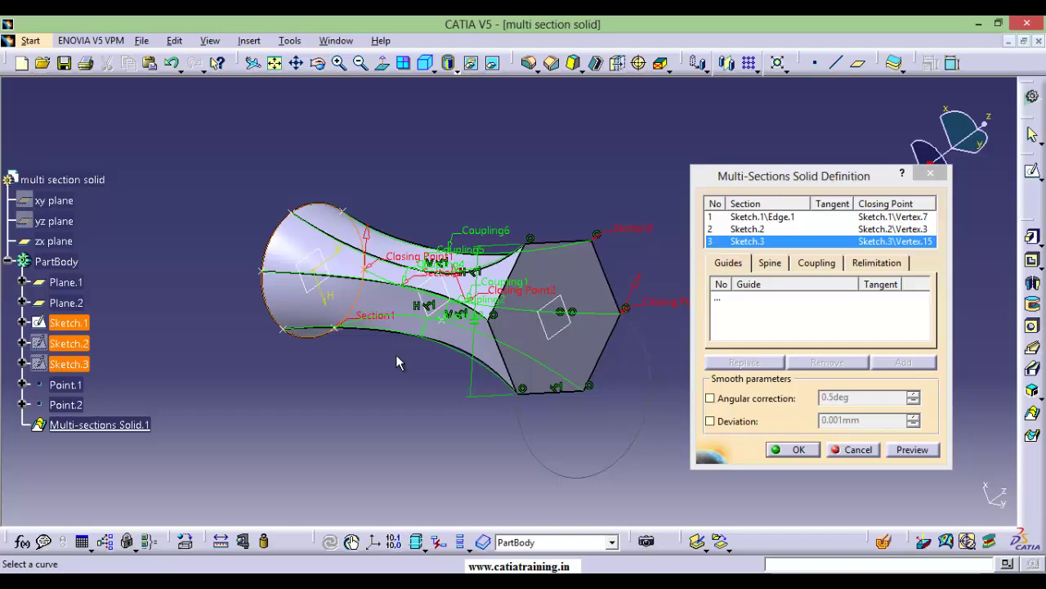
click(814, 263)
click(832, 284)
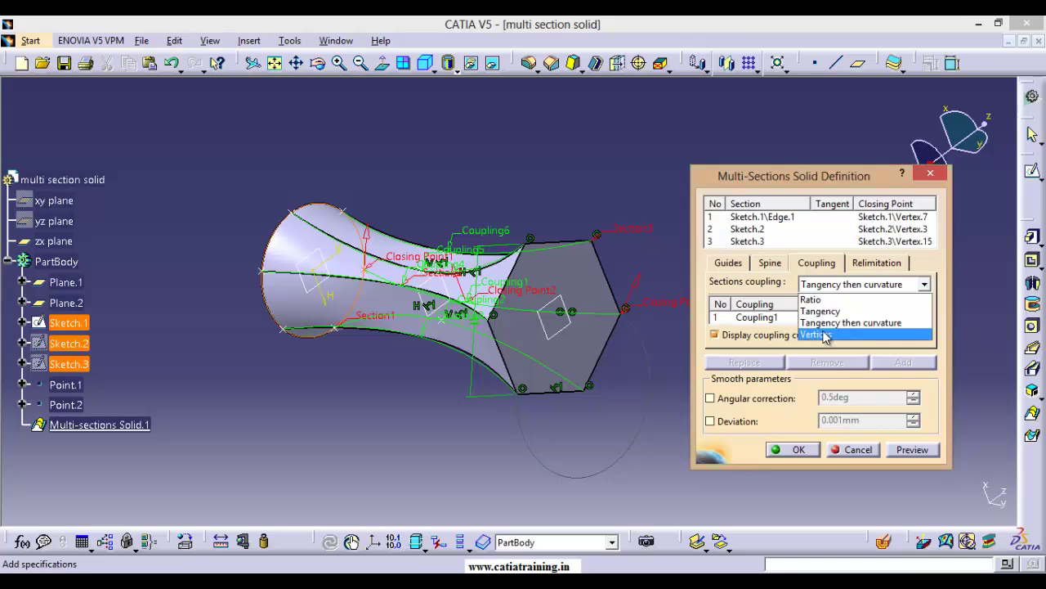
click(872, 454)
click(873, 455)
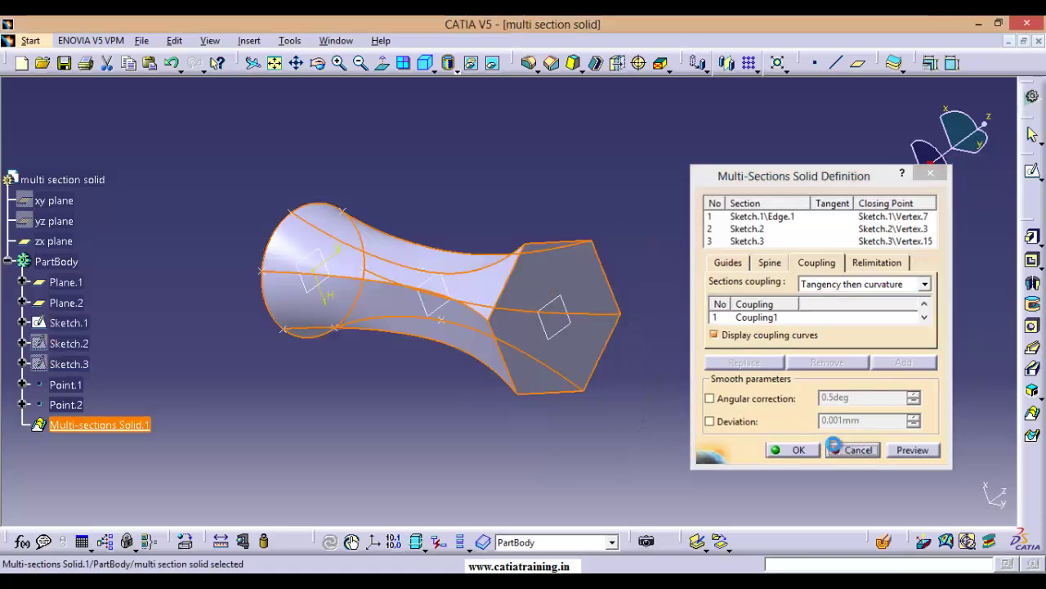
Delete the multi-sections solid while keeping its parent sketches and points
right_click(112, 428)
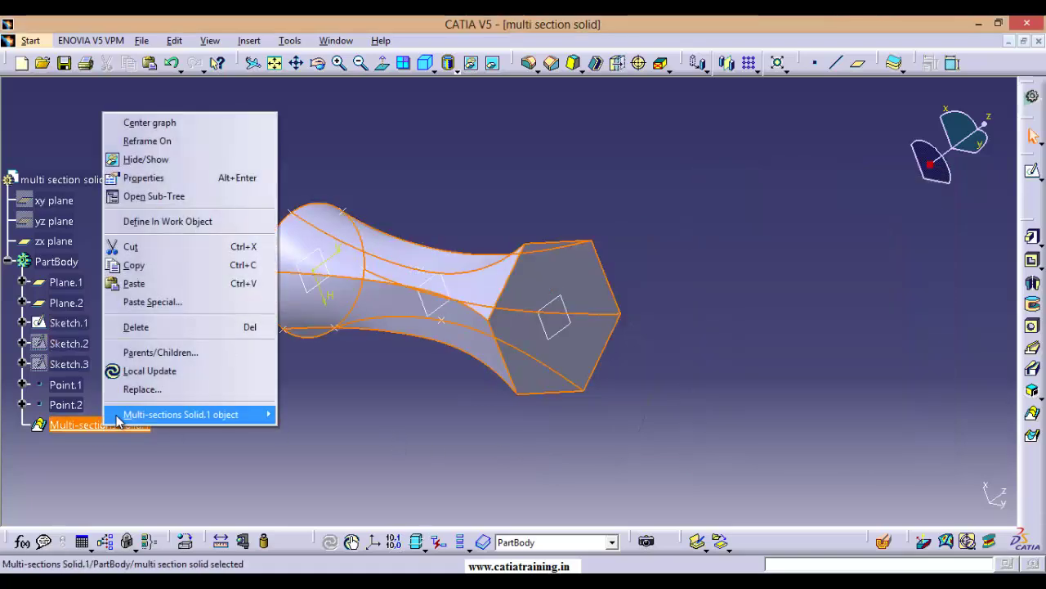
mouse_move(125, 417)
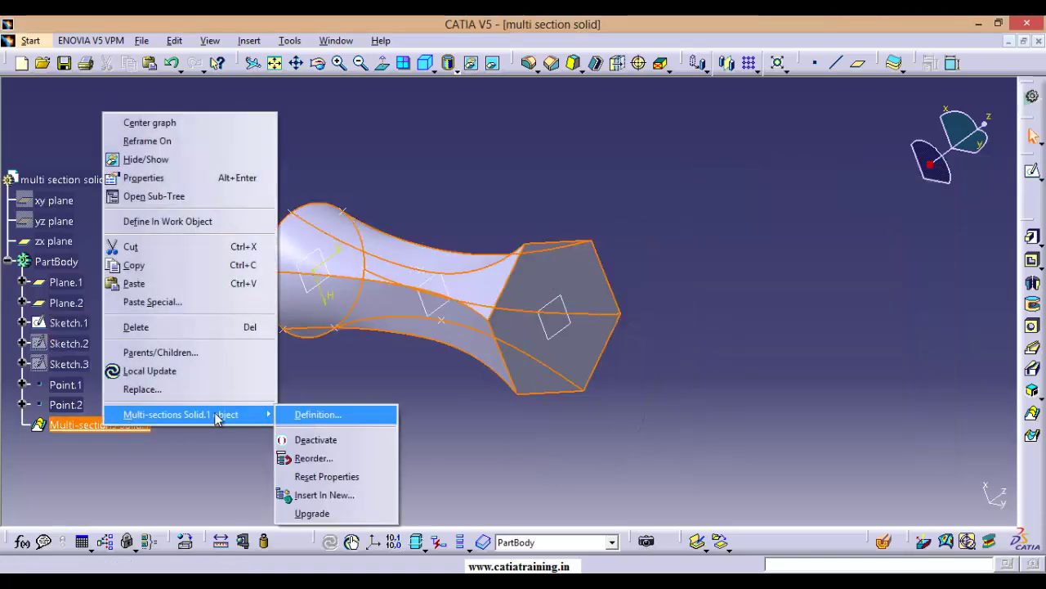
click(135, 327)
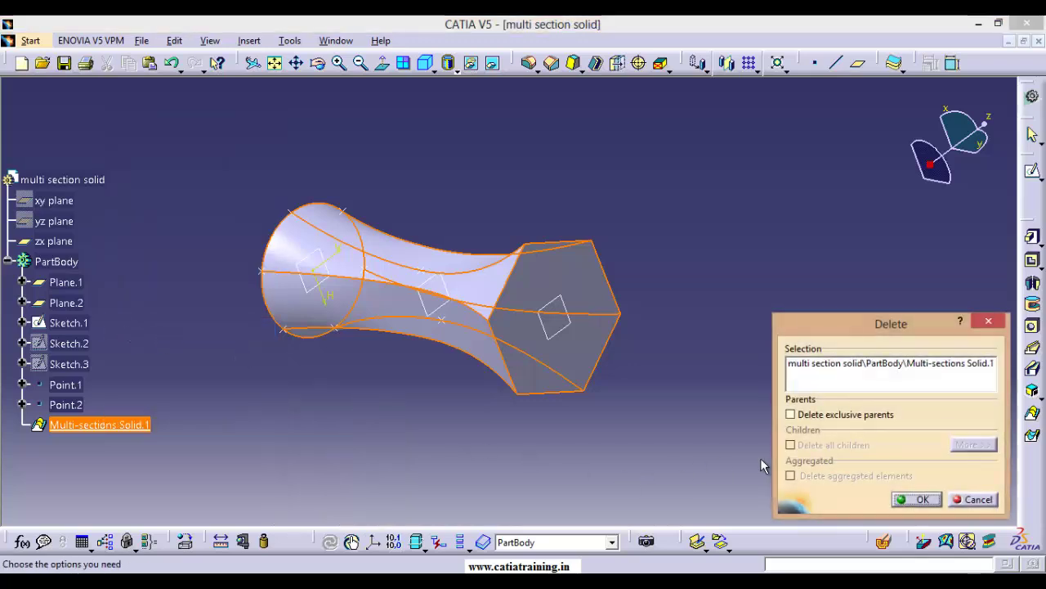
click(920, 502)
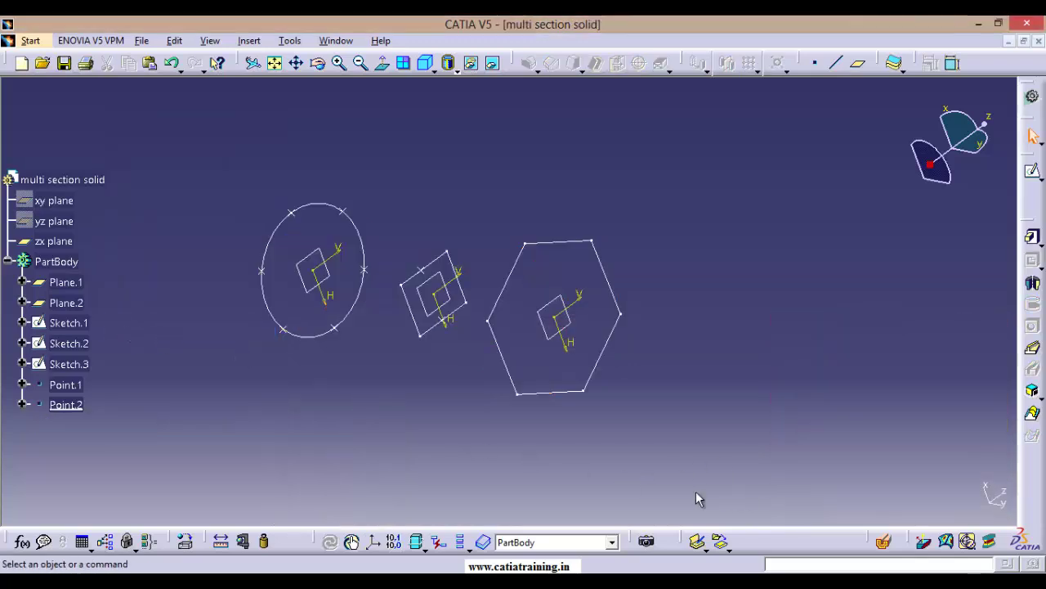
Open the circle's sketch for editing and delete all points on the circle using the point selection filter
mouse_move(450, 386)
middle_down()
mouse_move(502, 303)
mouse_move(392, 291)
mouse_move(508, 270)
middle_up()
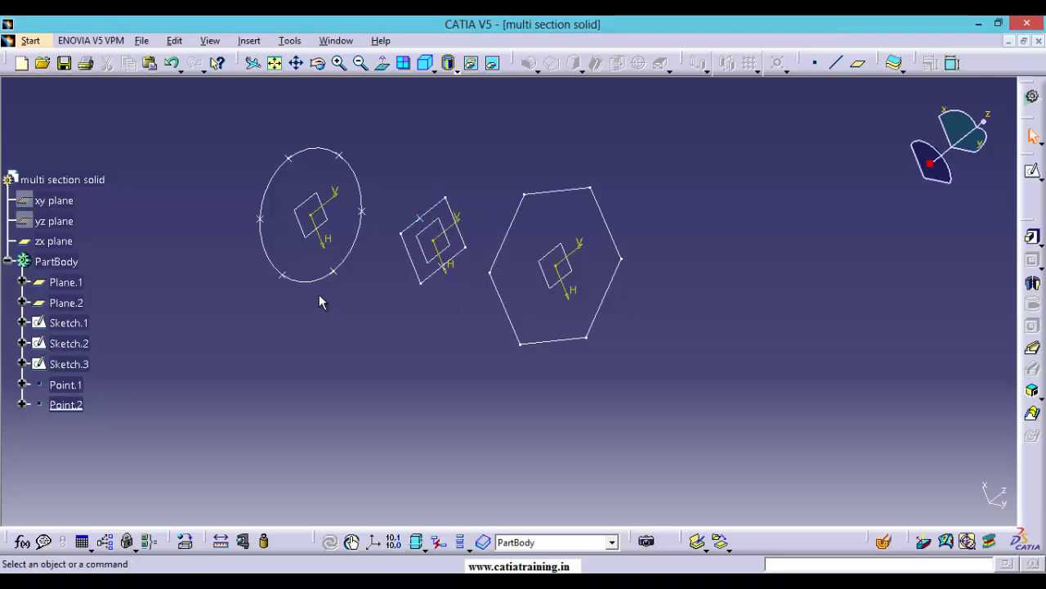
double_click(356, 236)
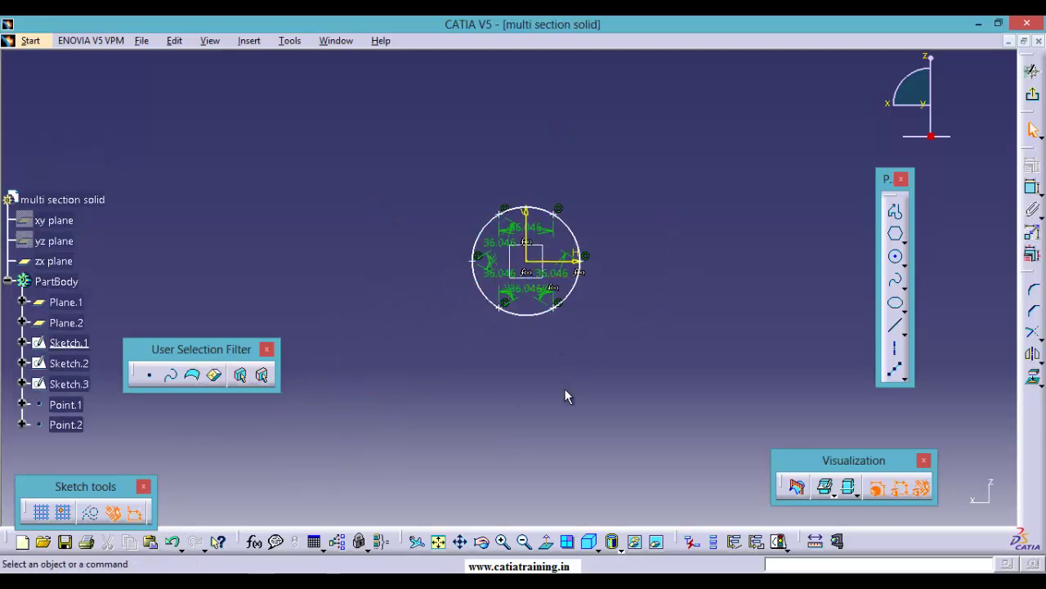
click(149, 376)
drag(406, 135, 624, 371)
click(623, 371)
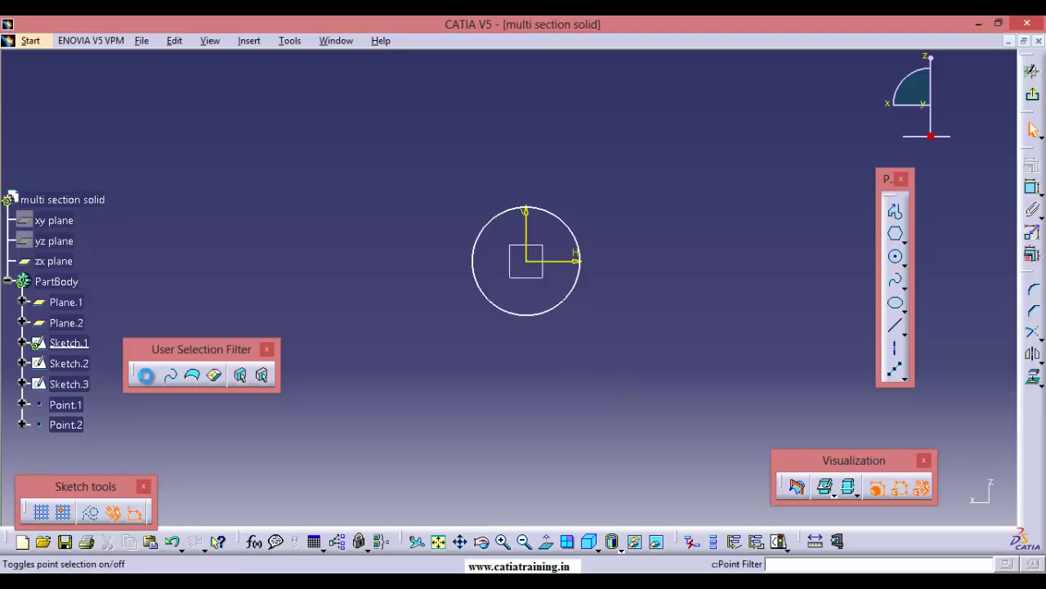
click(149, 375)
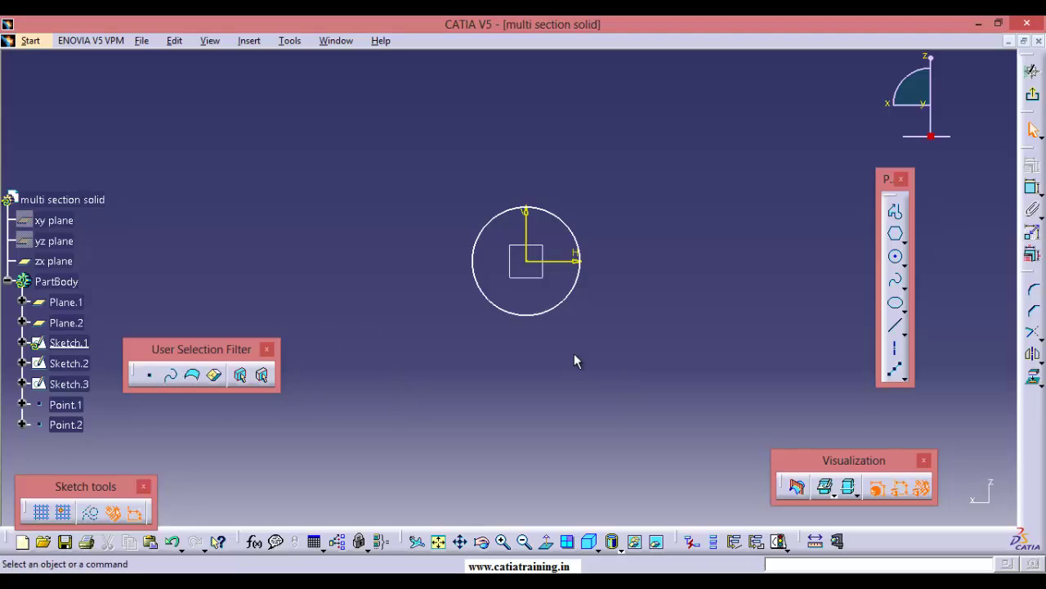
Draw an axis about 36 mm long from the circle's centre to its upper-left edge and dimension its angle from the vertical axis
click(896, 349)
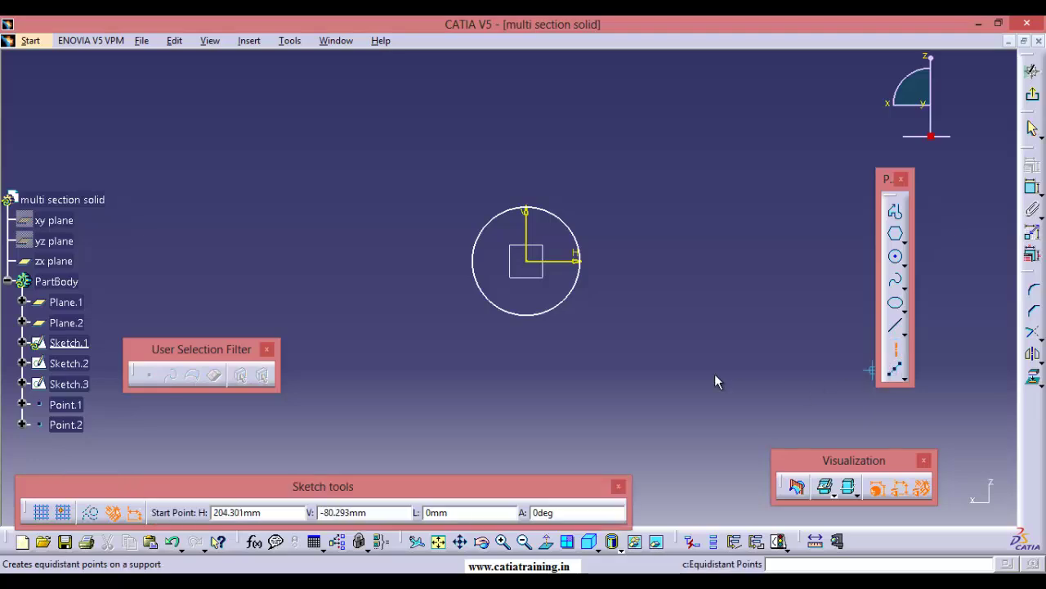
click(527, 262)
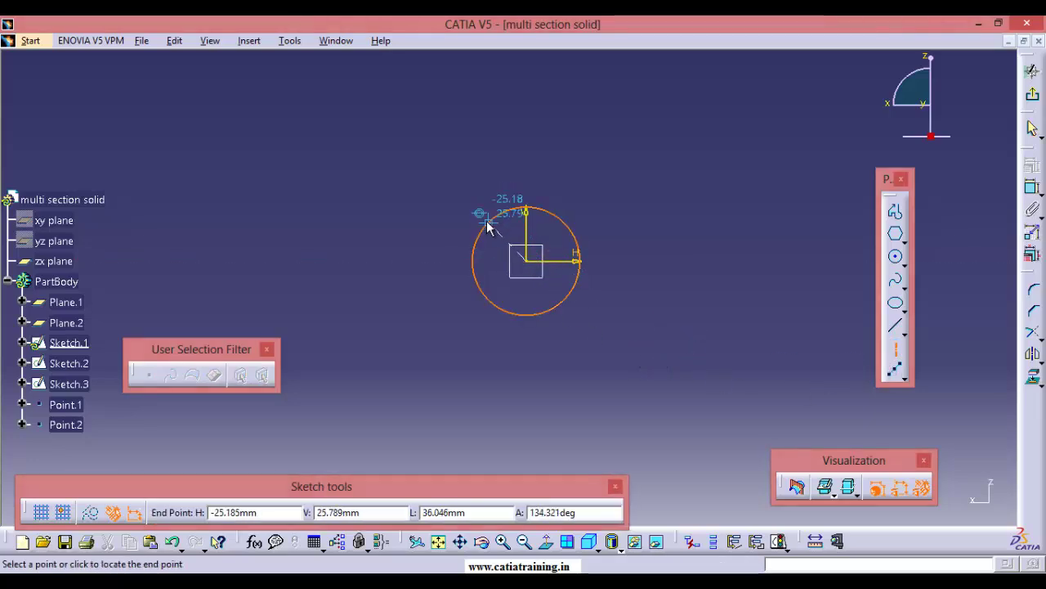
click(488, 227)
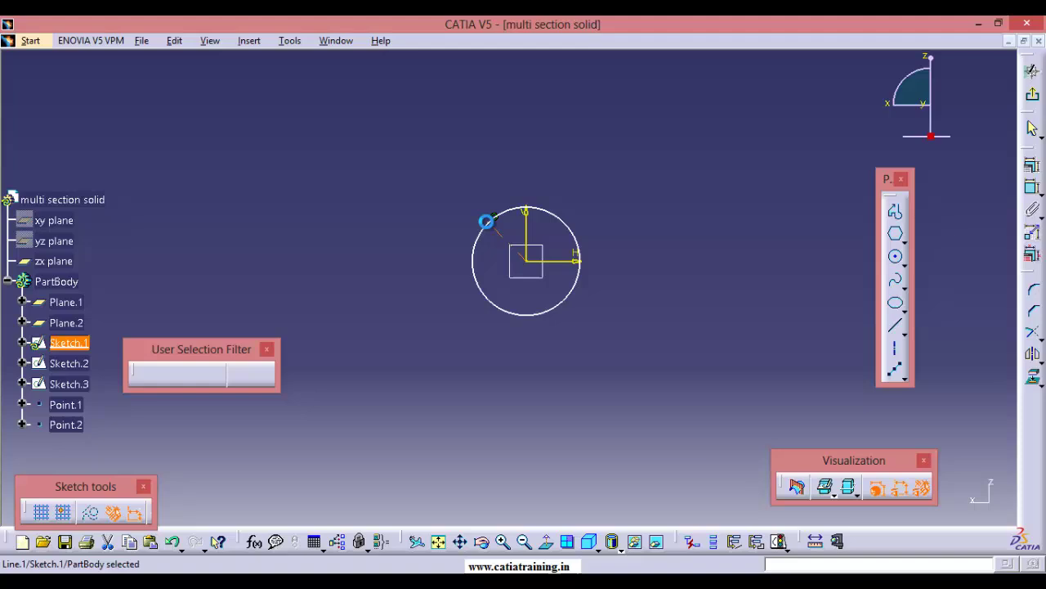
click(1032, 189)
click(515, 234)
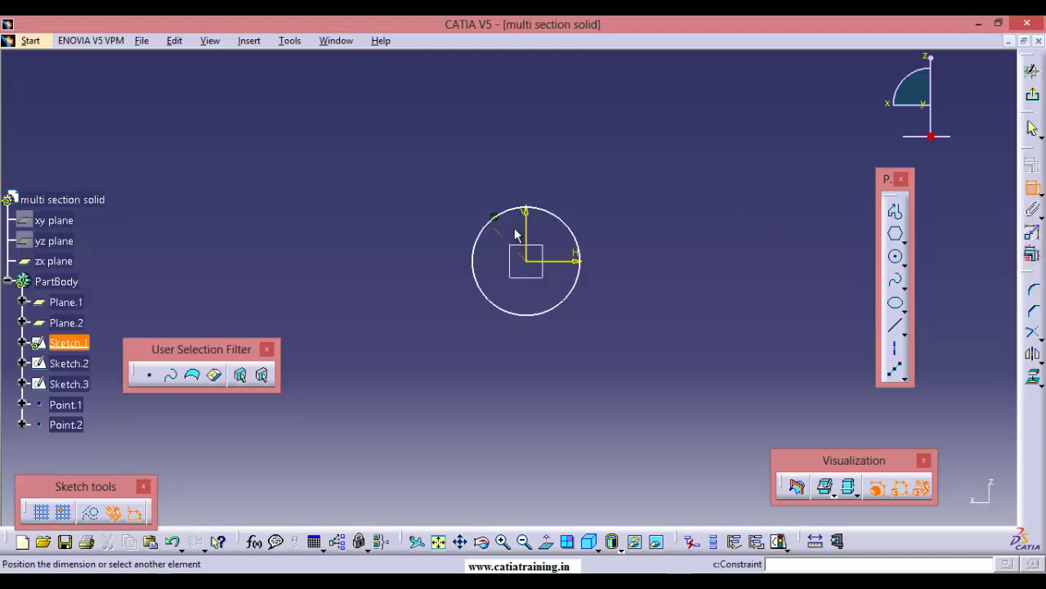
click(507, 233)
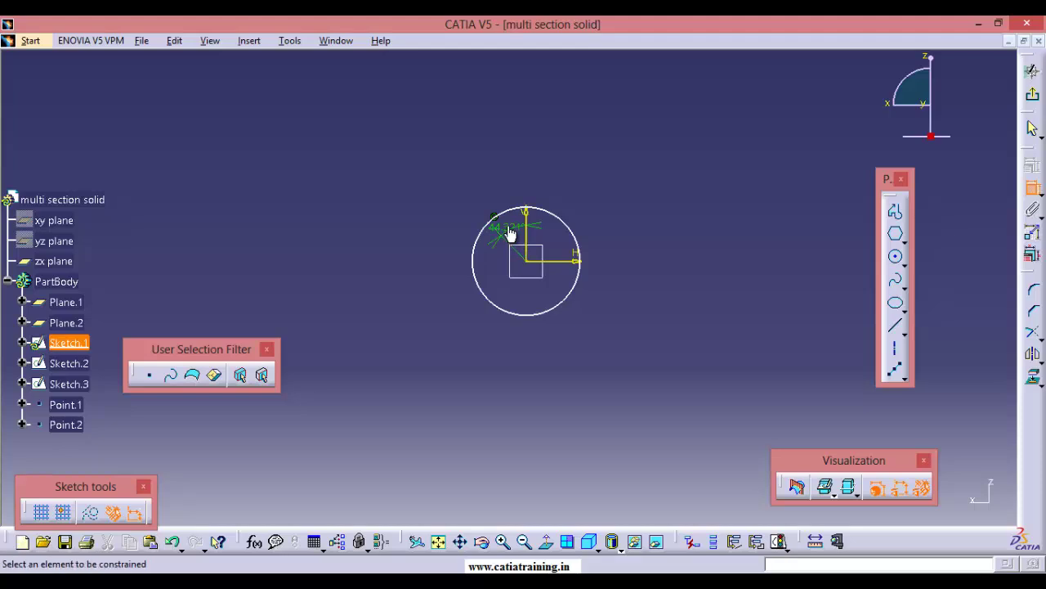
Set the angle between the new axis line and the vertical axis to 60 degrees
double_click(508, 234)
text(6)
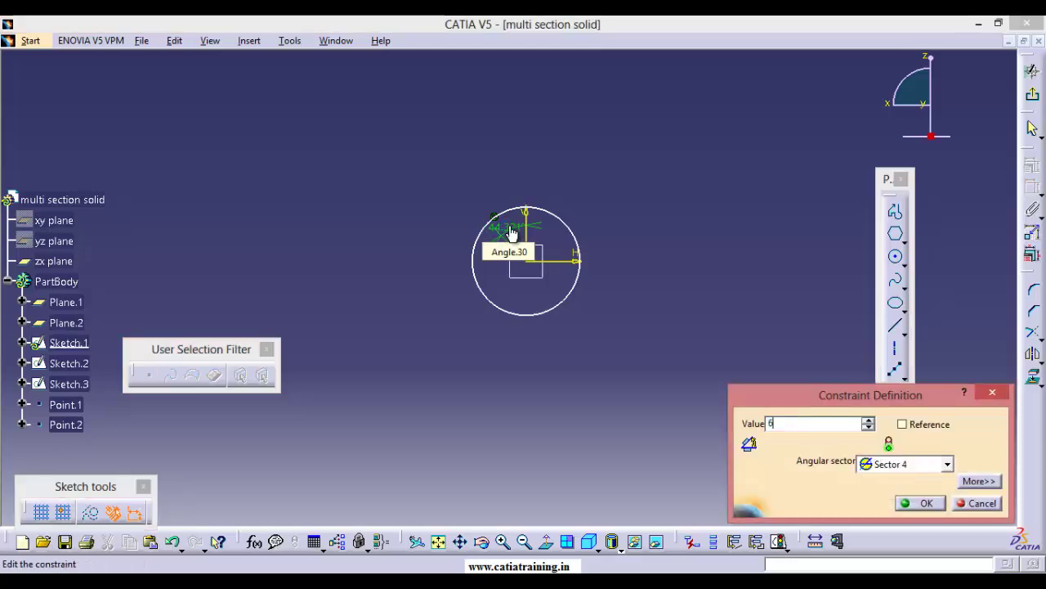
text(0deg)
key(Return)
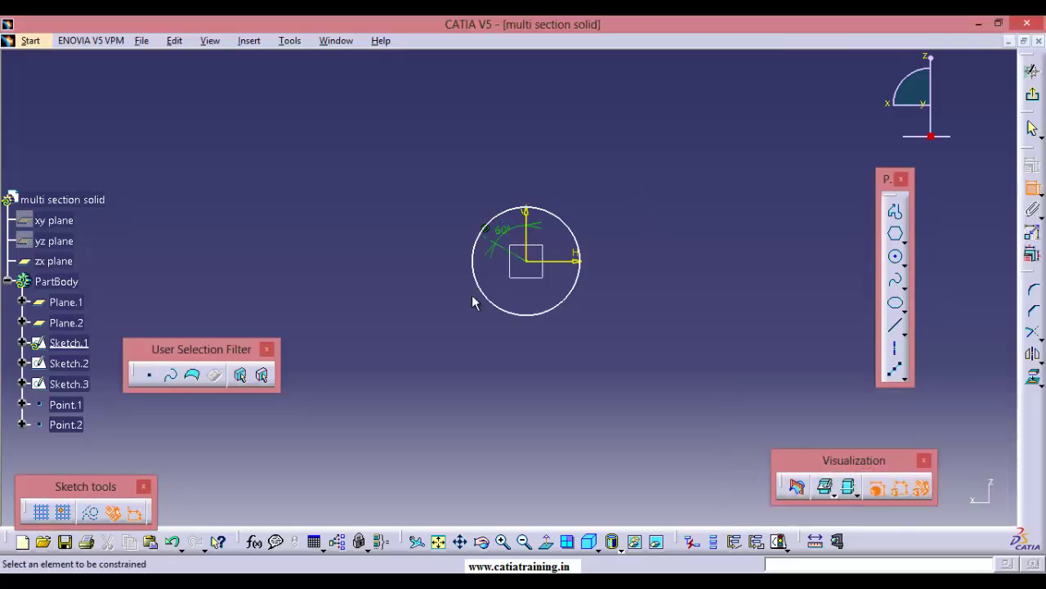
Set the angle between the new axis line and the vertical axis to 30 degrees
double_click(509, 235)
text(30deg)
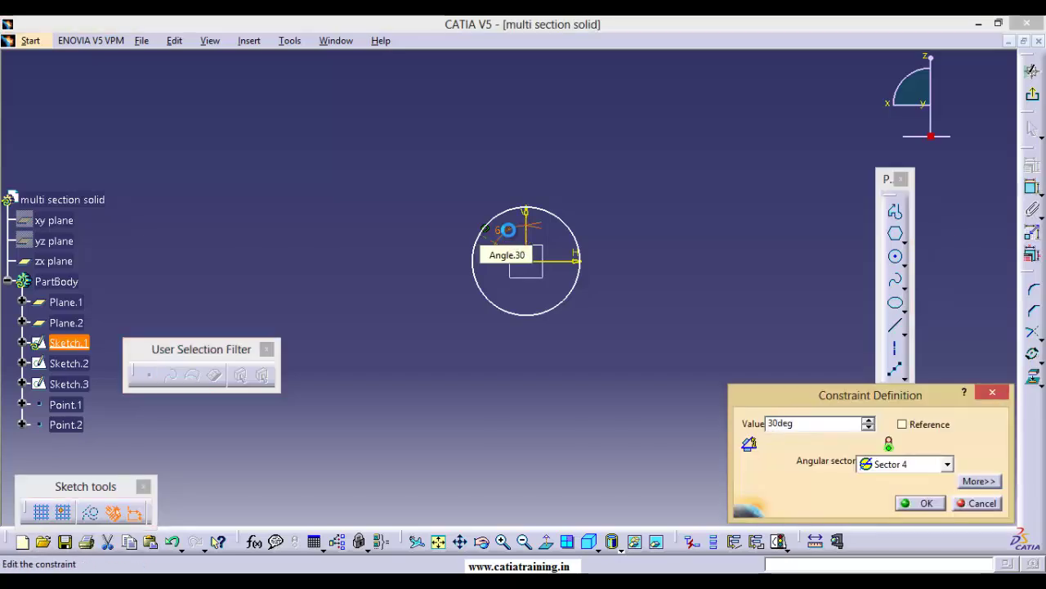
key(Return)
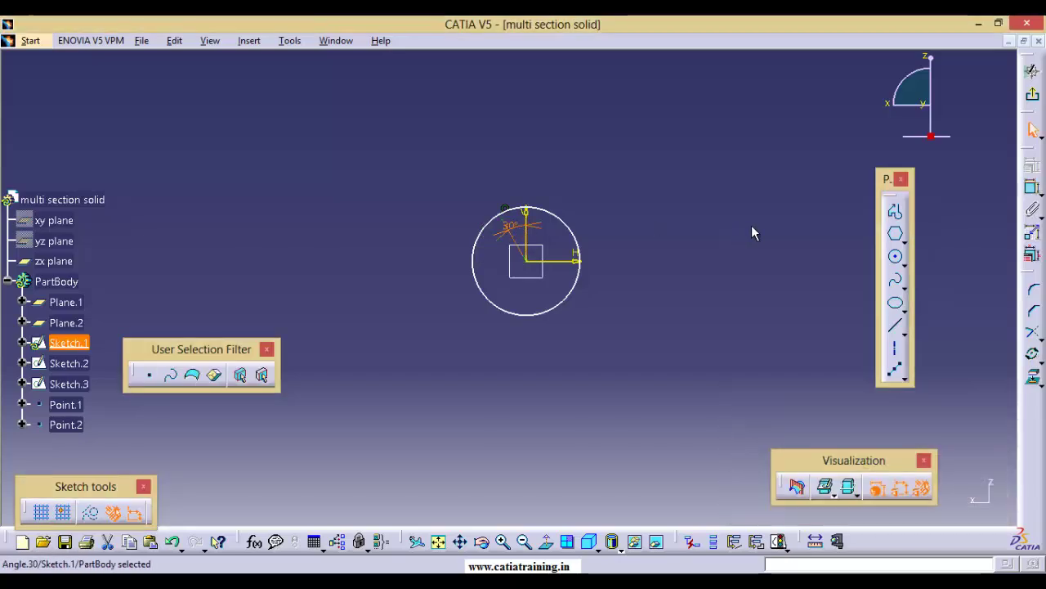
Rotate the 30-degree axis about the circle's centre in duplicate mode with 5 instances at 60 degrees
click(1033, 353)
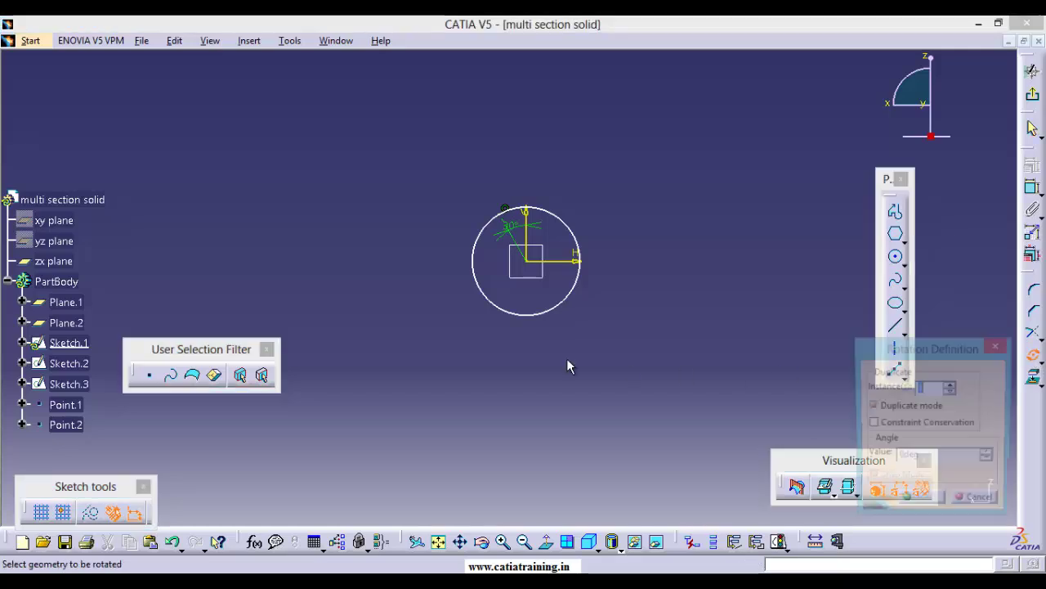
click(511, 226)
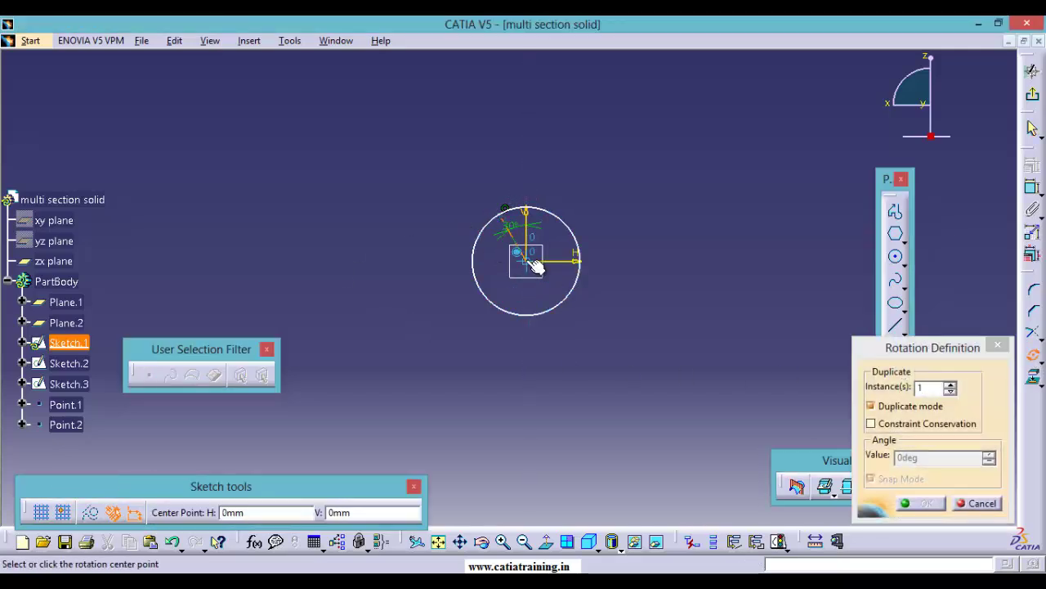
click(533, 262)
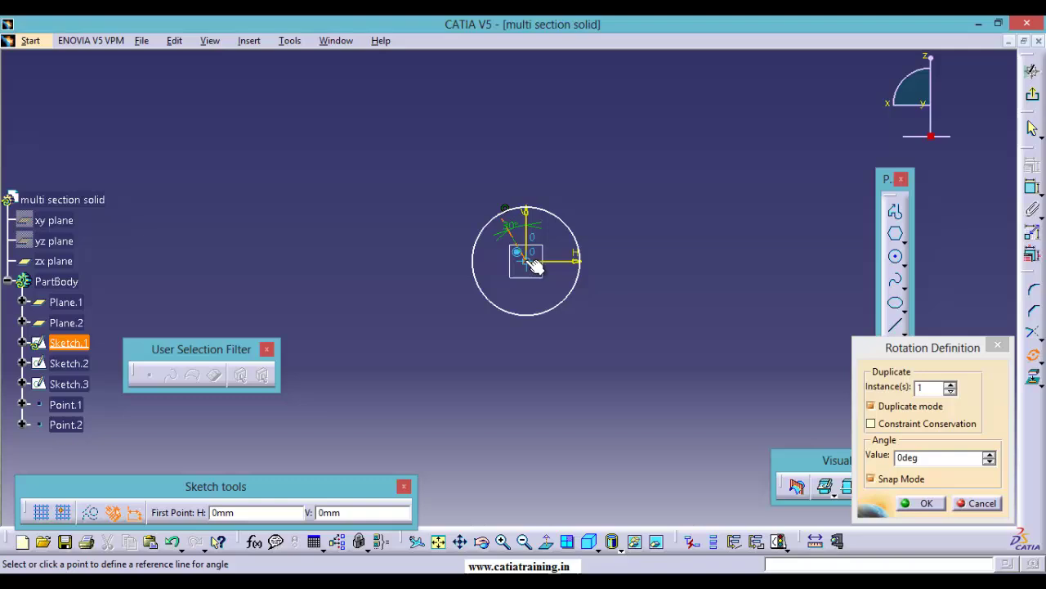
click(499, 214)
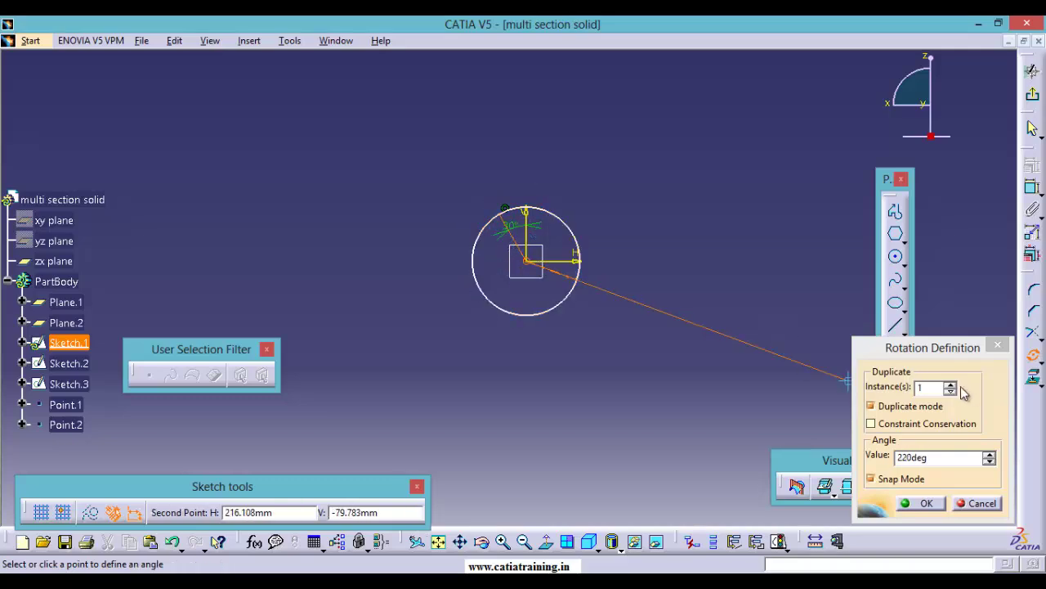
click(950, 385)
click(950, 384)
click(950, 385)
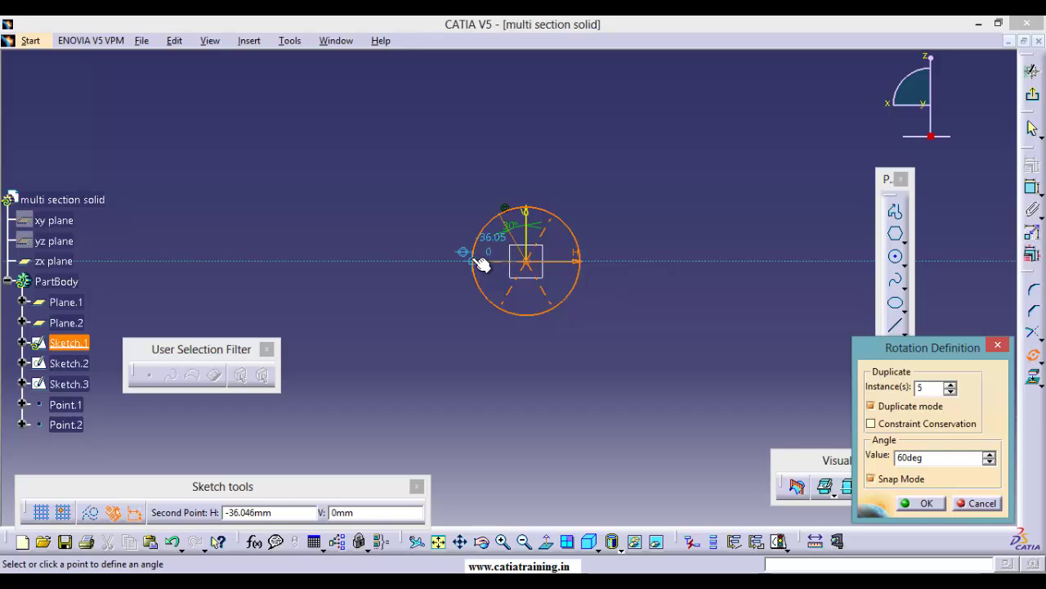
click(482, 263)
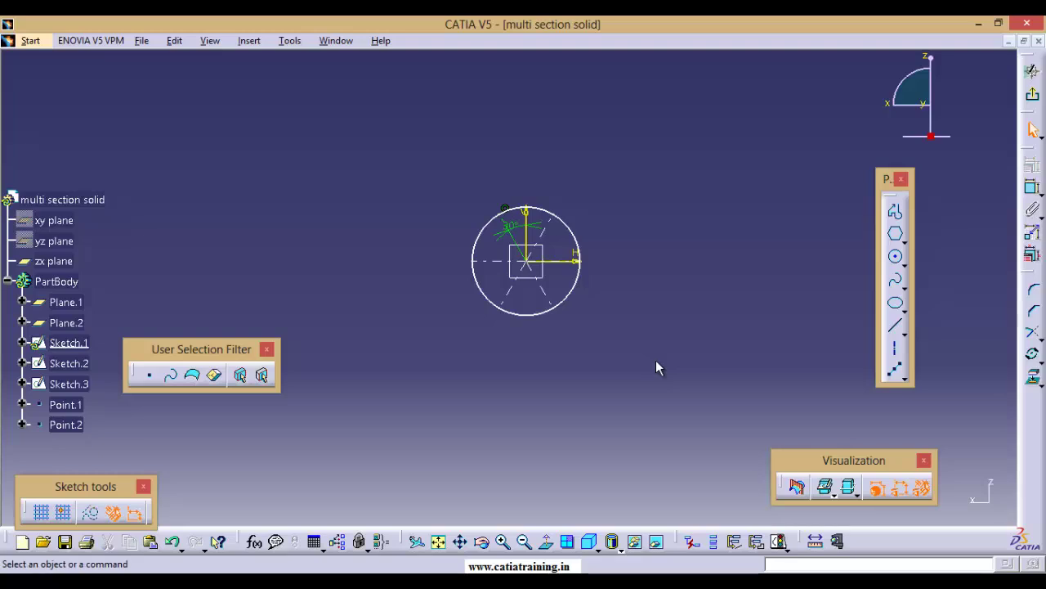
Split the circle into arcs at the axis lines using Quick Trim's break-and-keep option and exit the sketch
mouse_move(752, 332)
middle_down()
mouse_move(756, 237)
mouse_move(771, 257)
mouse_move(719, 304)
middle_up()
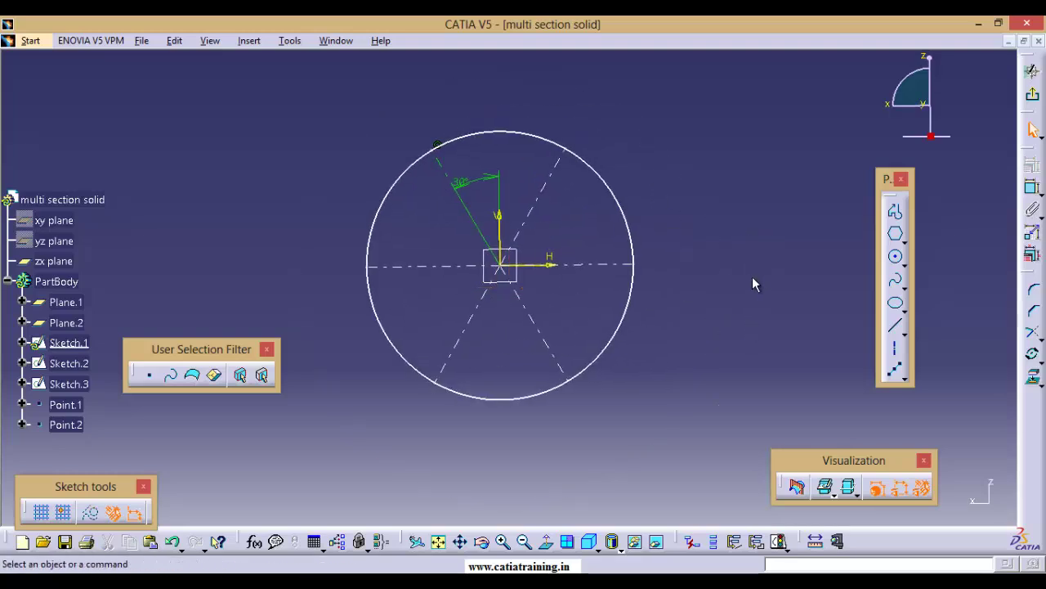
click(1041, 345)
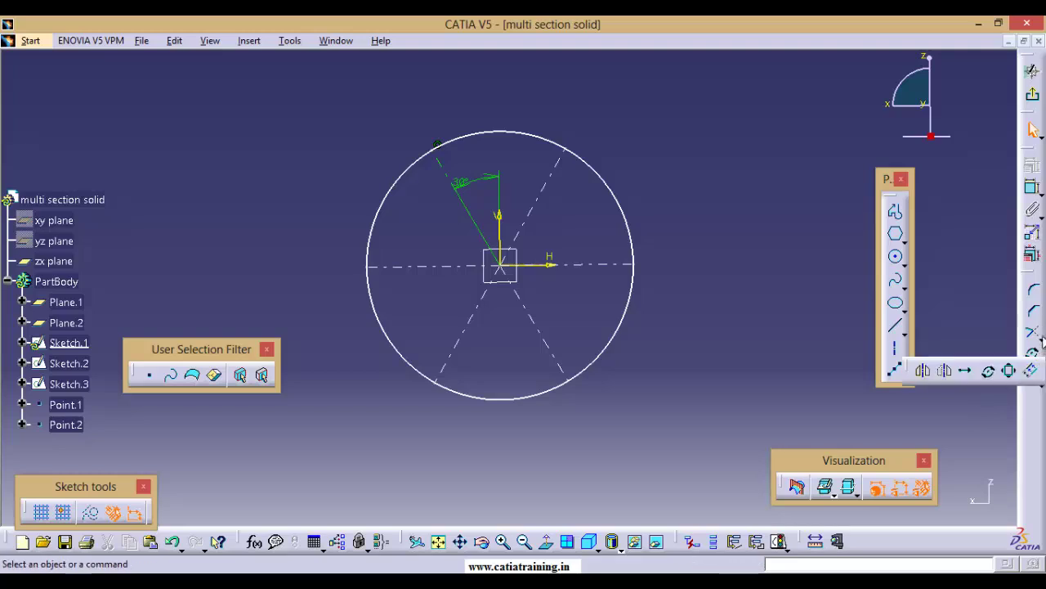
click(1038, 335)
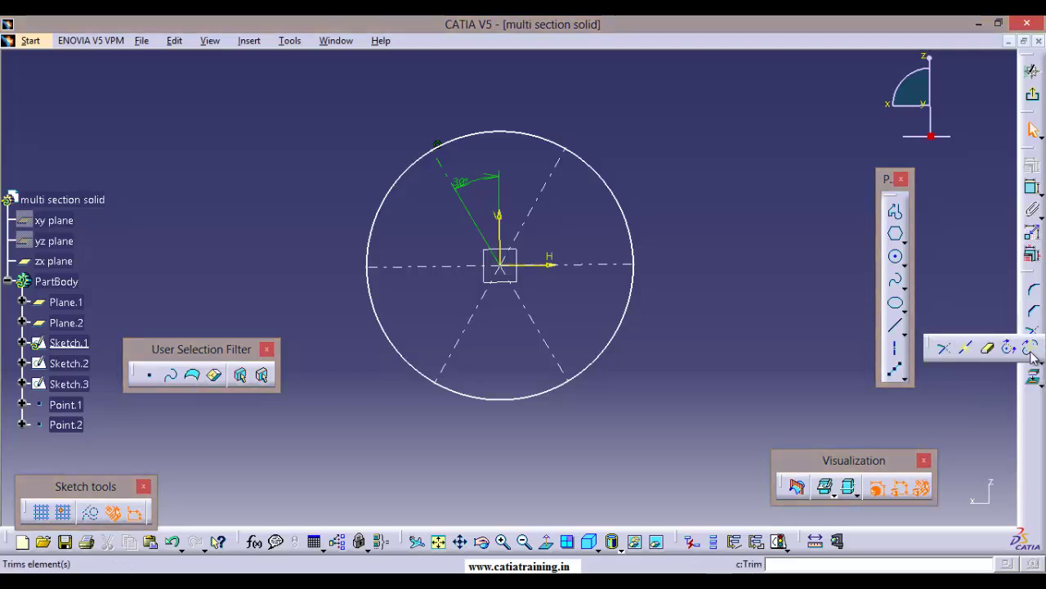
click(988, 352)
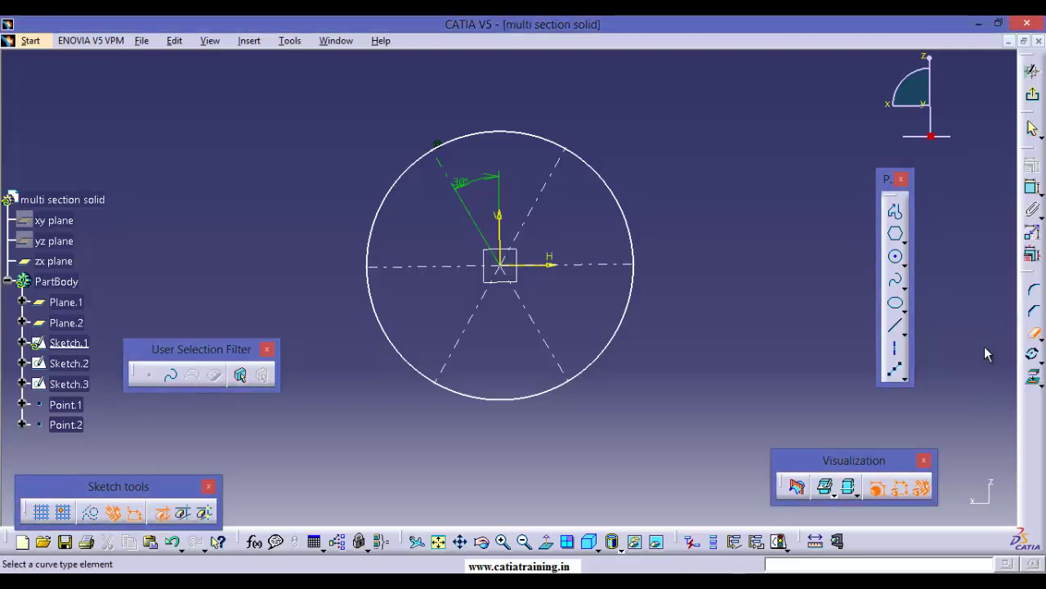
click(204, 513)
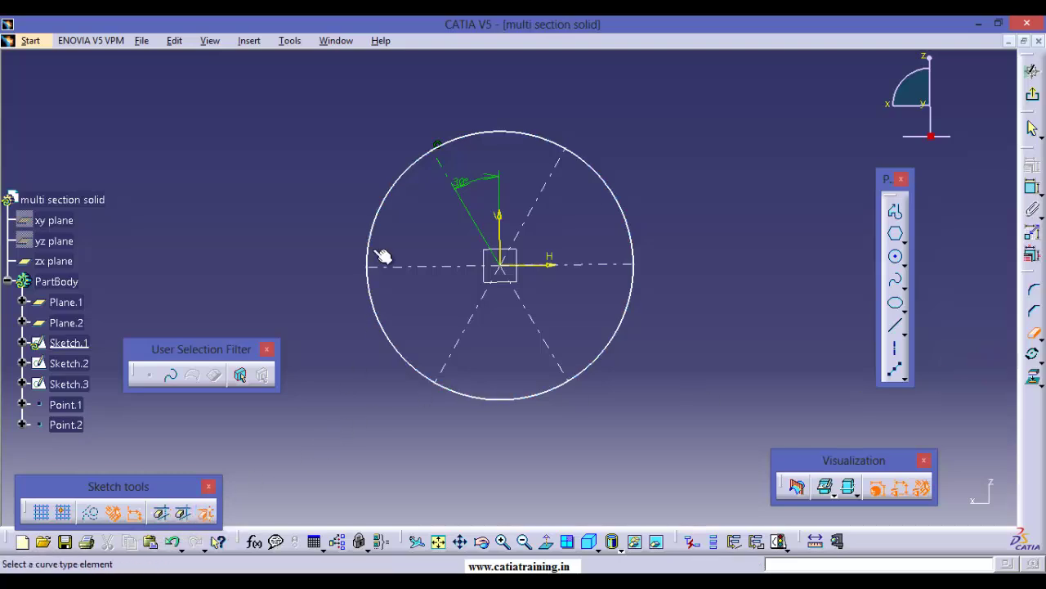
click(398, 196)
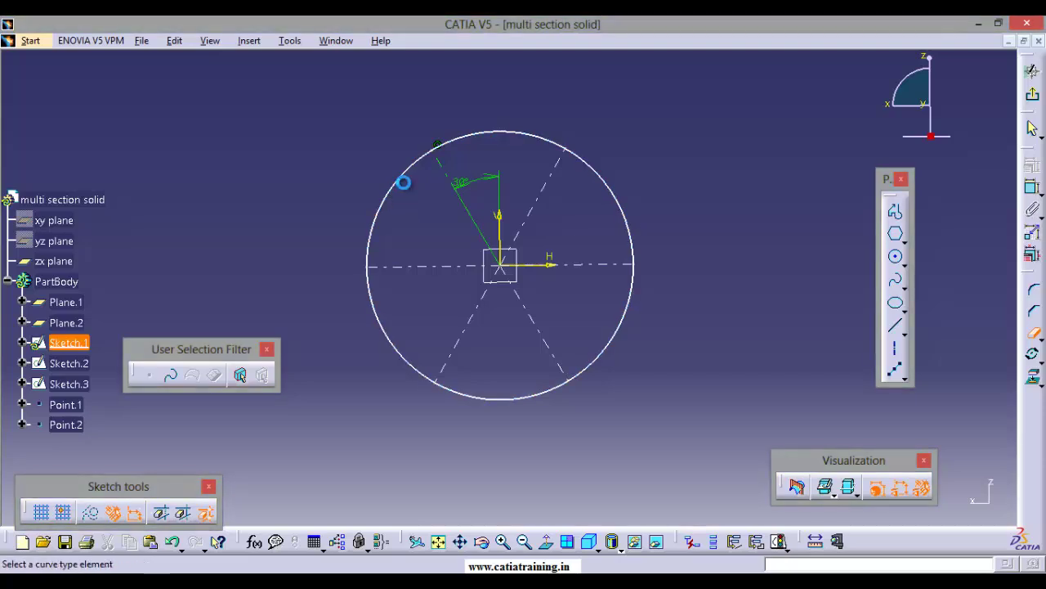
click(485, 144)
click(612, 192)
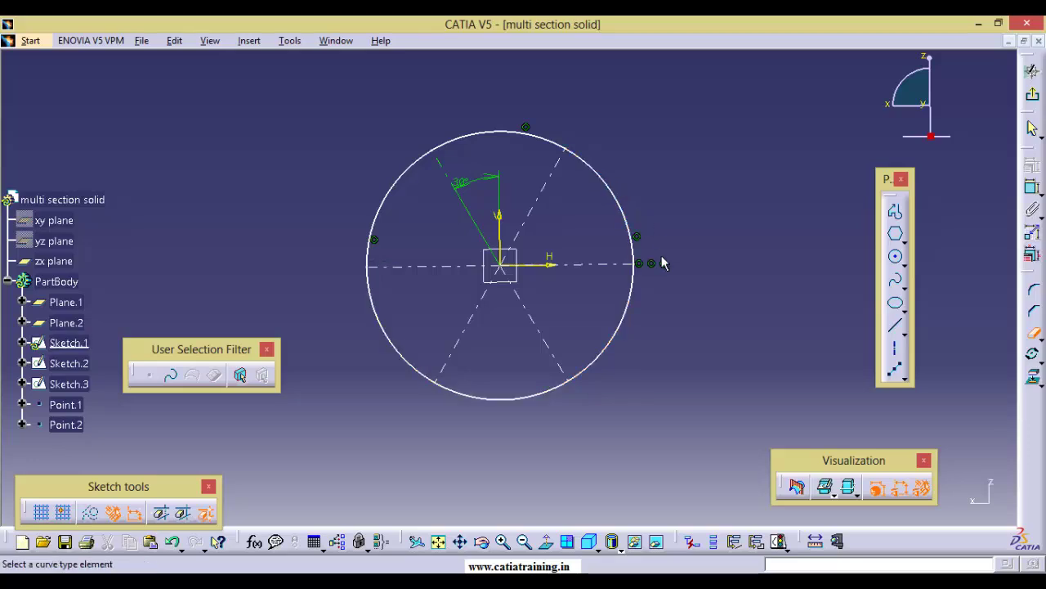
click(569, 377)
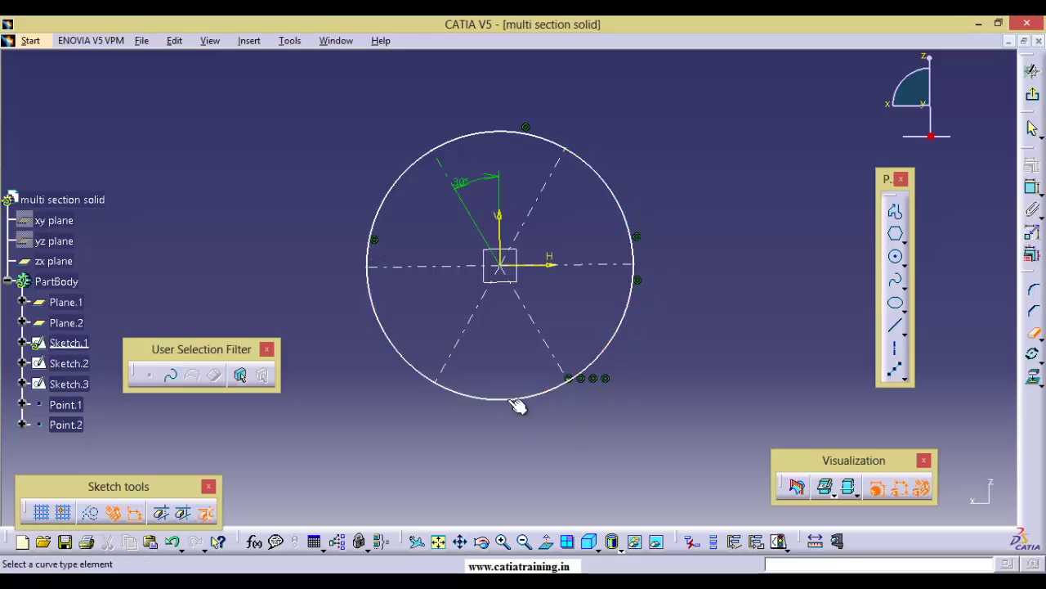
click(502, 400)
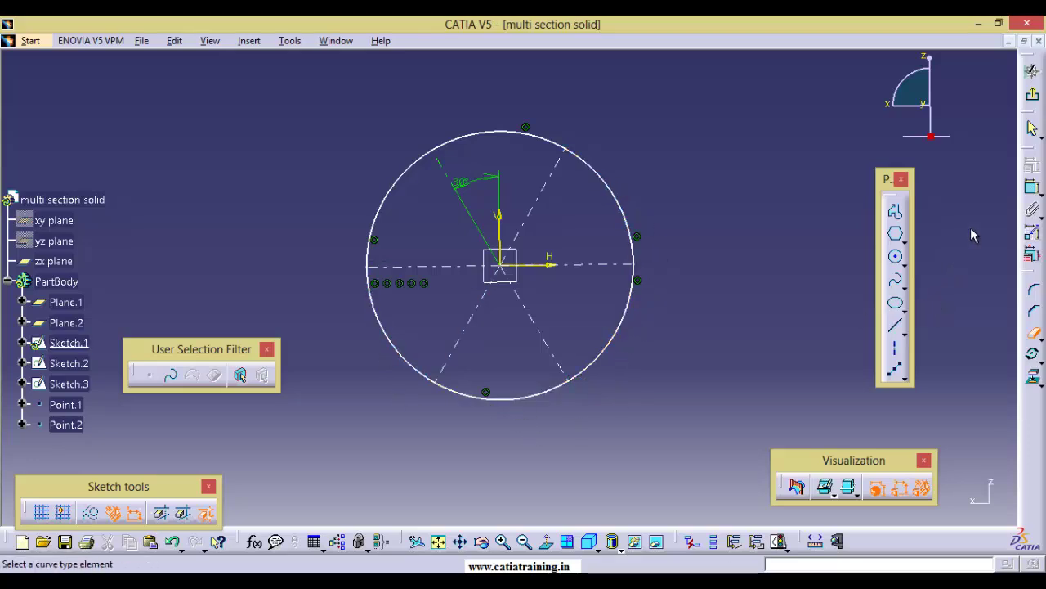
click(1033, 94)
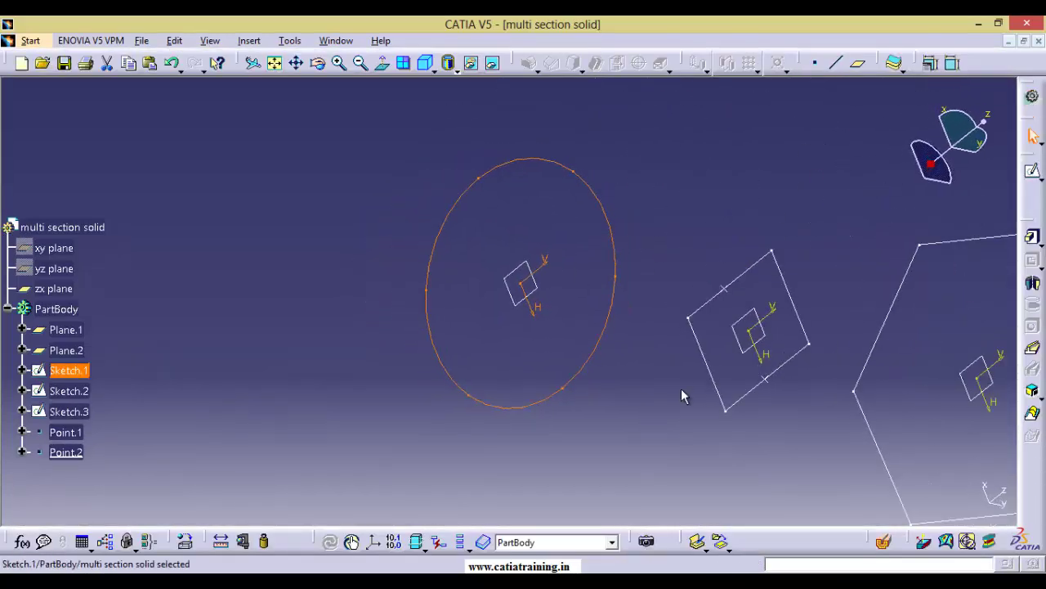
click(631, 405)
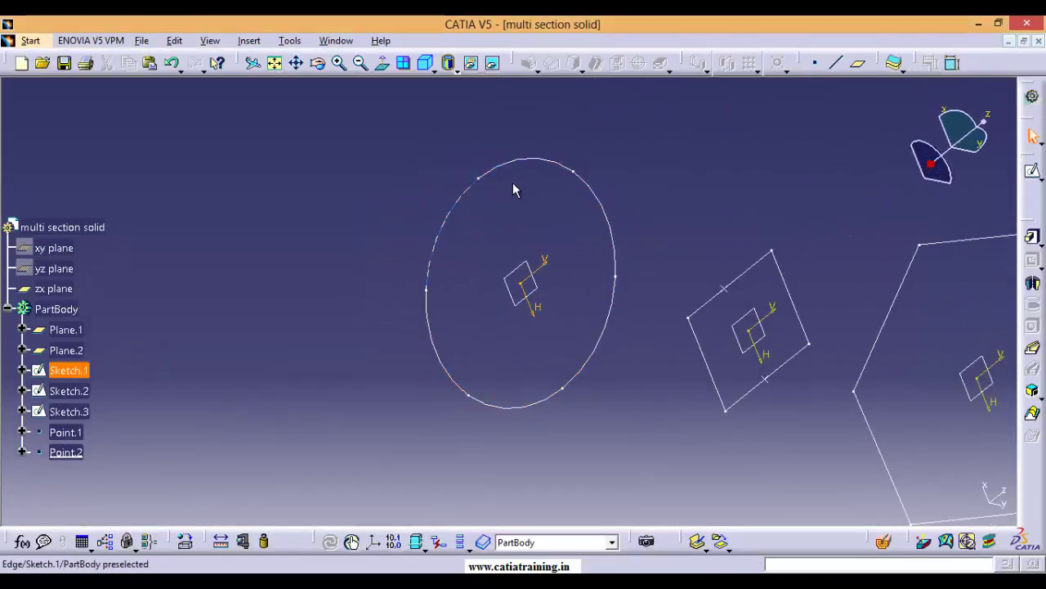
Open the rectangle's sketch and draw a horizontal axis through its centre, extending past both vertical sides
middle_drag(578, 358, 595, 370)
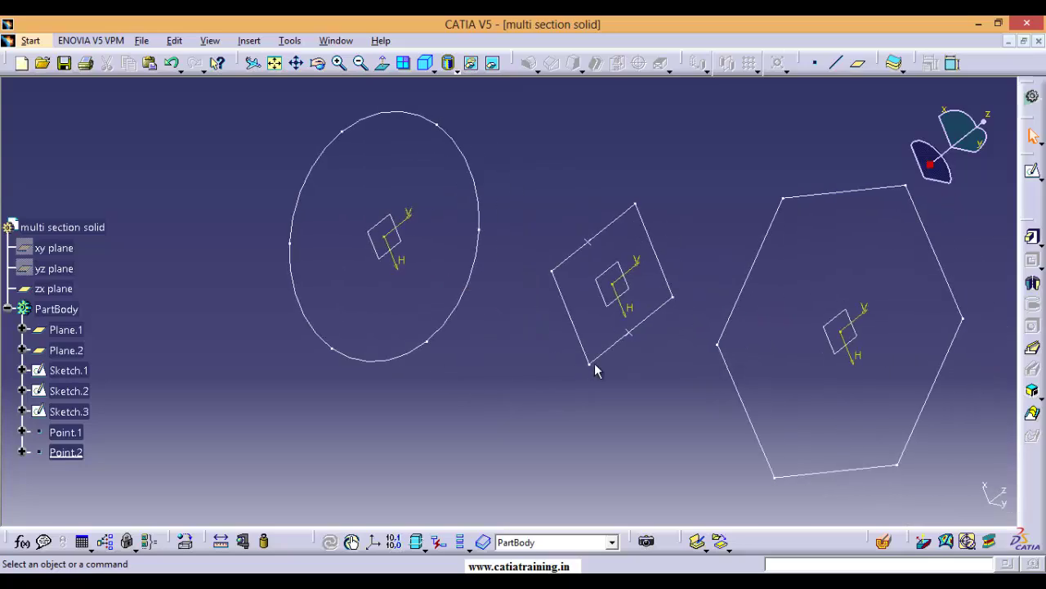
double_click(620, 350)
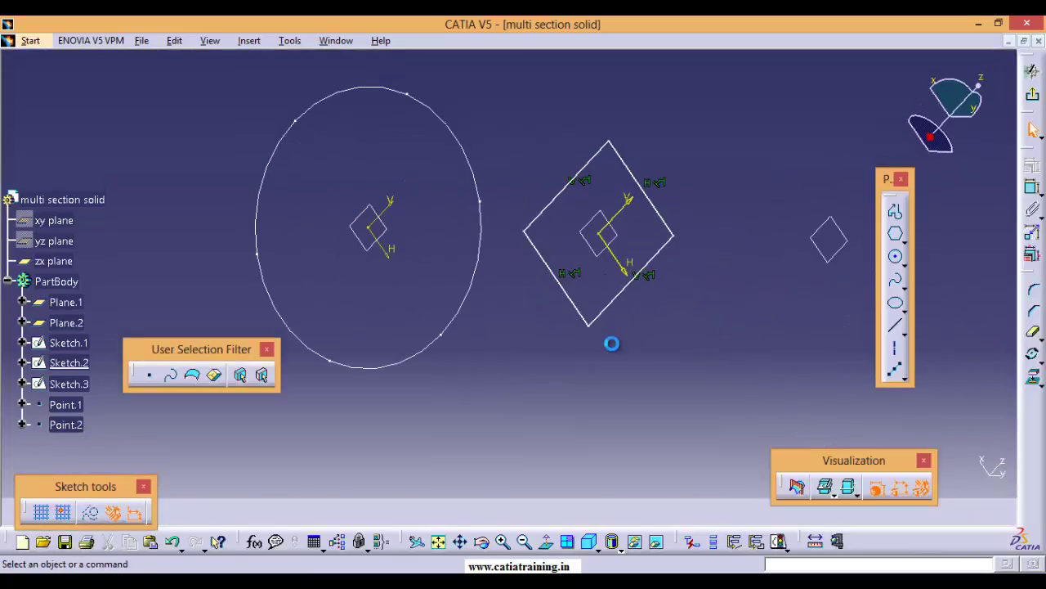
mouse_move(620, 334)
middle_down()
mouse_move(580, 465)
mouse_move(613, 408)
middle_up()
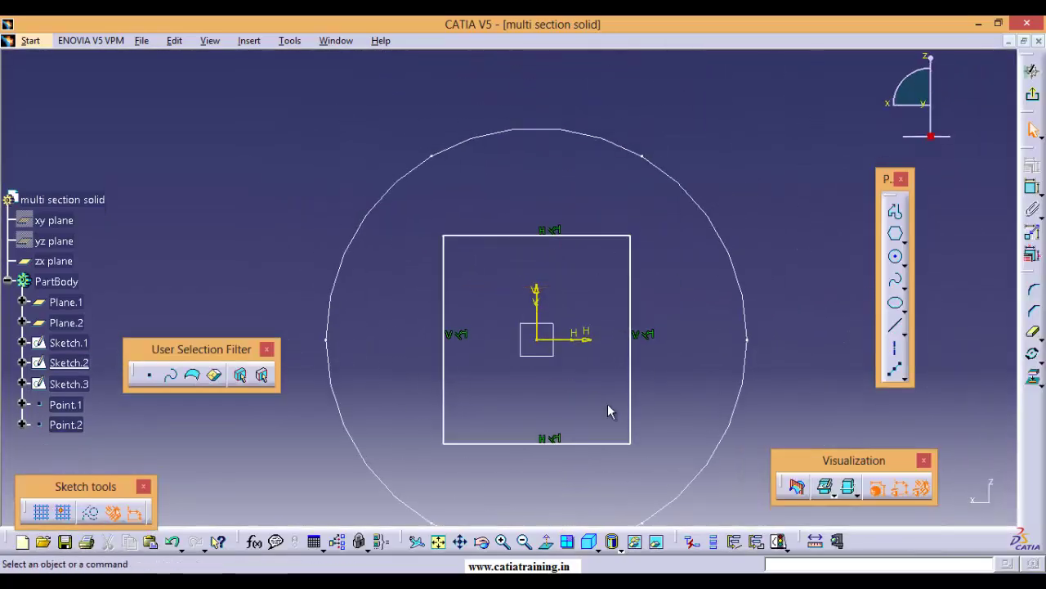
click(1035, 96)
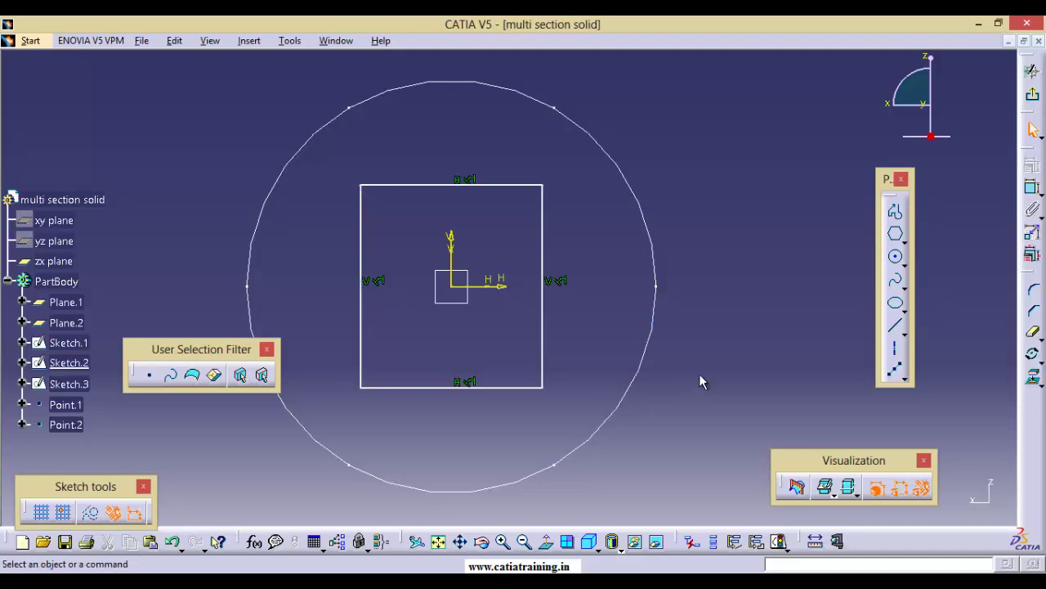
click(894, 348)
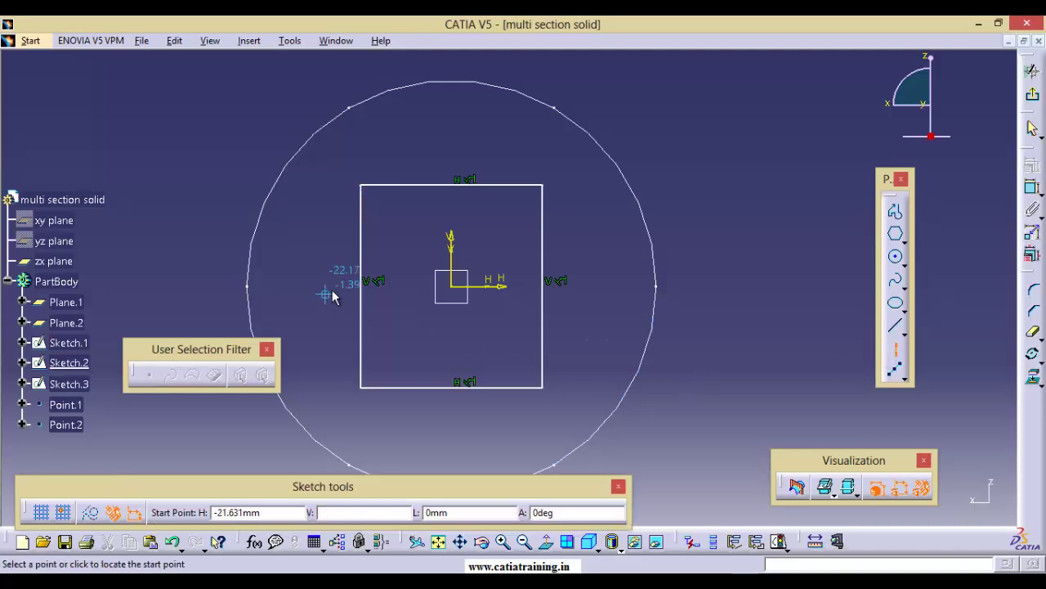
click(329, 285)
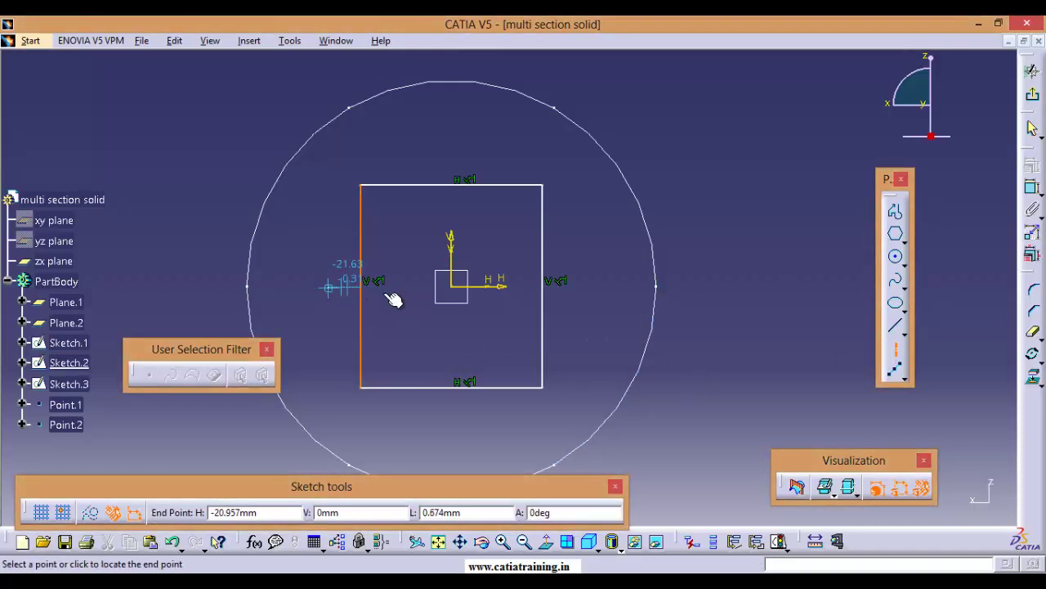
click(607, 285)
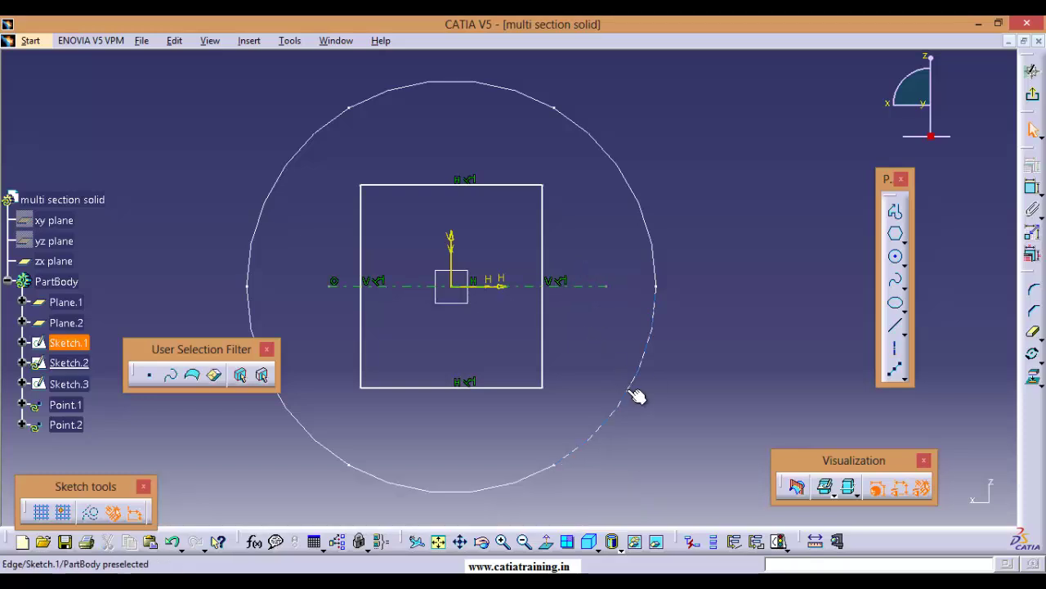
Split both vertical sides of the rectangle at the horizontal axis with Quick Trim and exit the sketch
click(1033, 335)
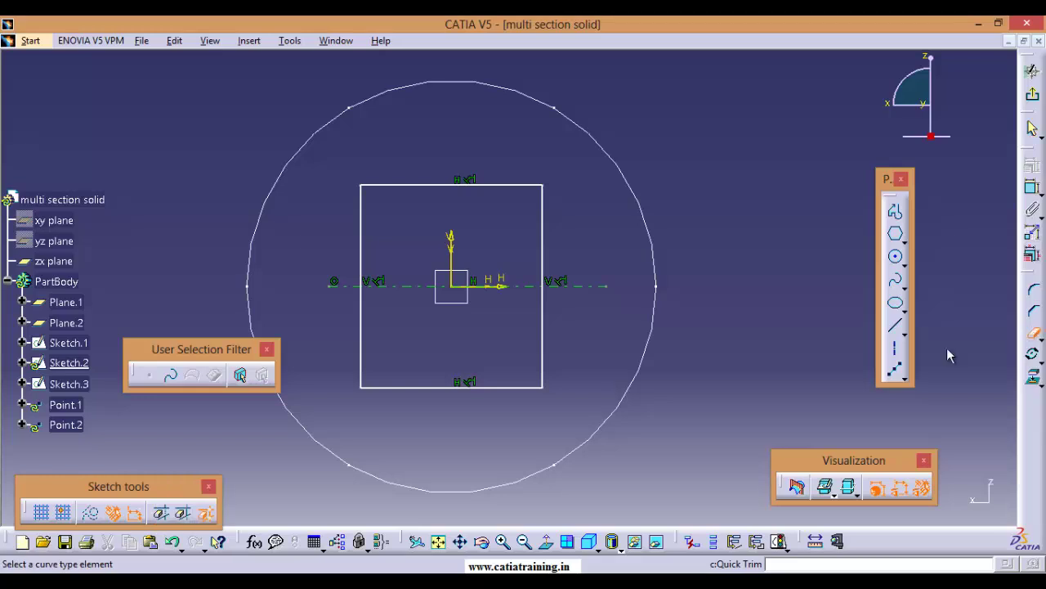
click(372, 238)
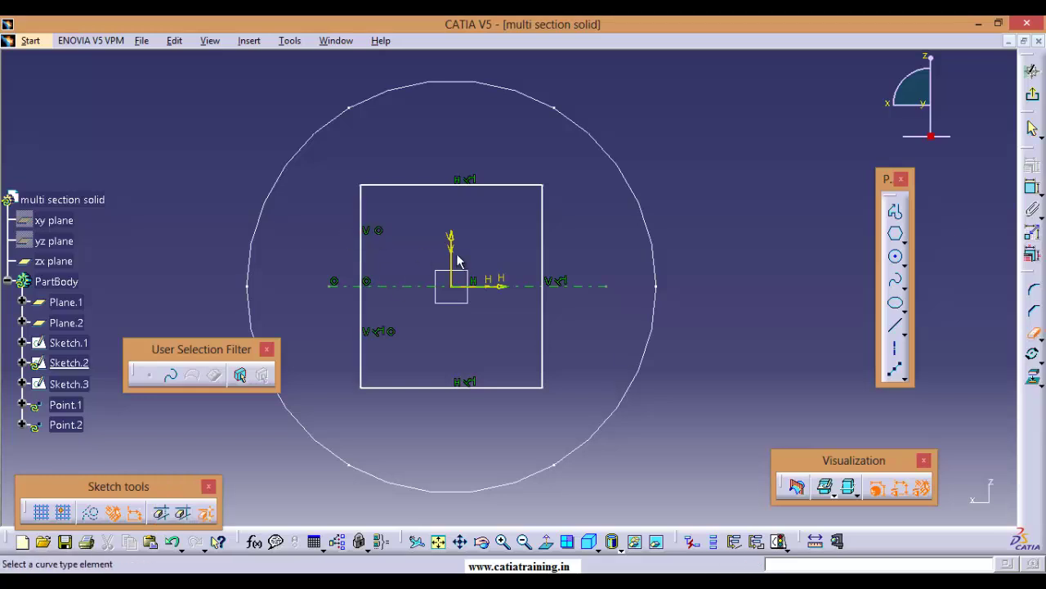
click(548, 241)
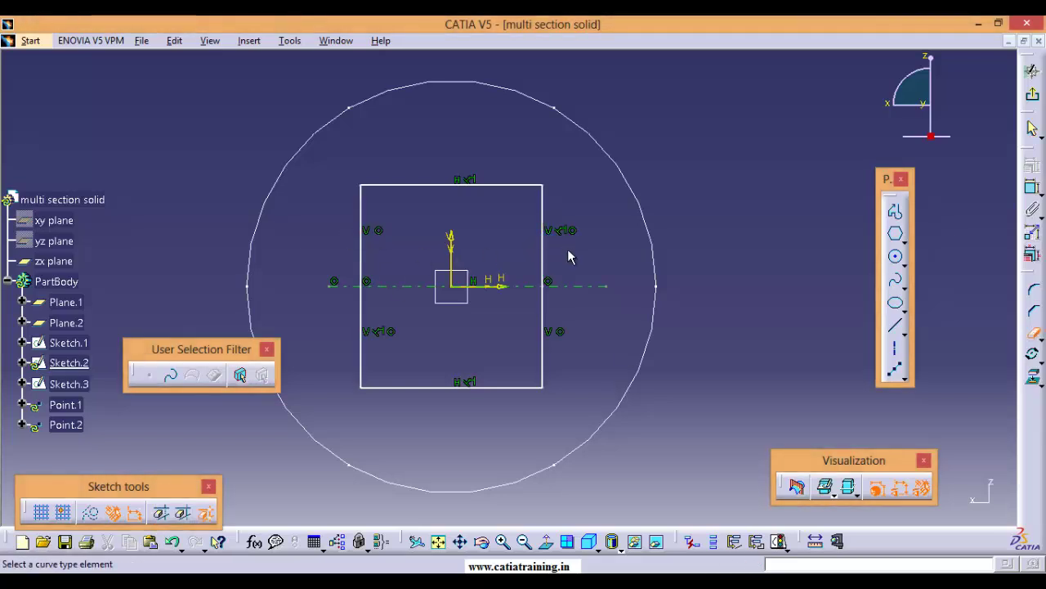
click(1033, 94)
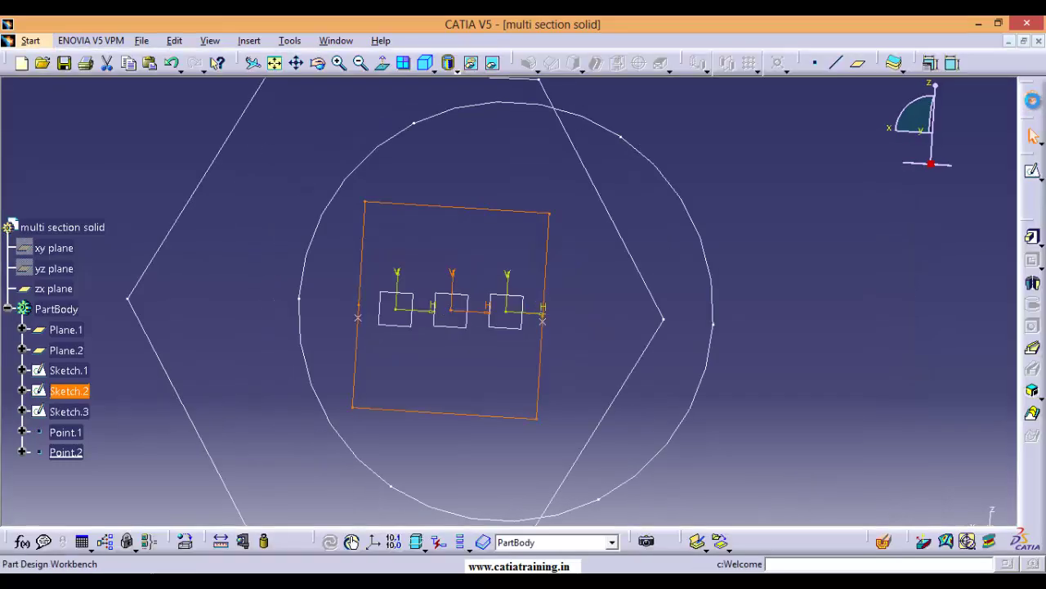
Delete Point.1 and Point.2 from the part body
click(94, 468)
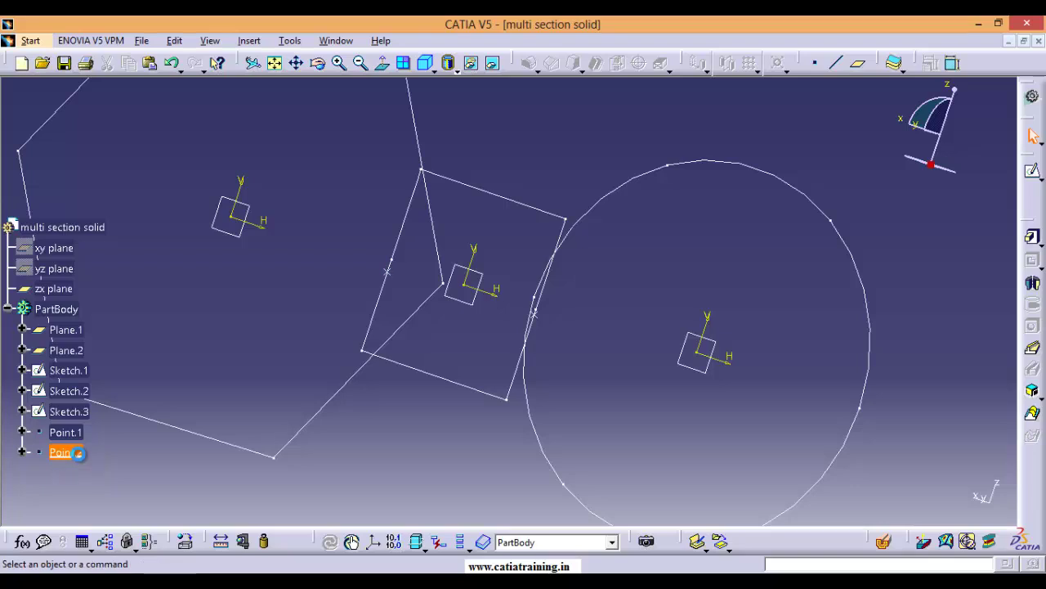
click(85, 452)
ctrl+click(71, 434)
right_click(72, 433)
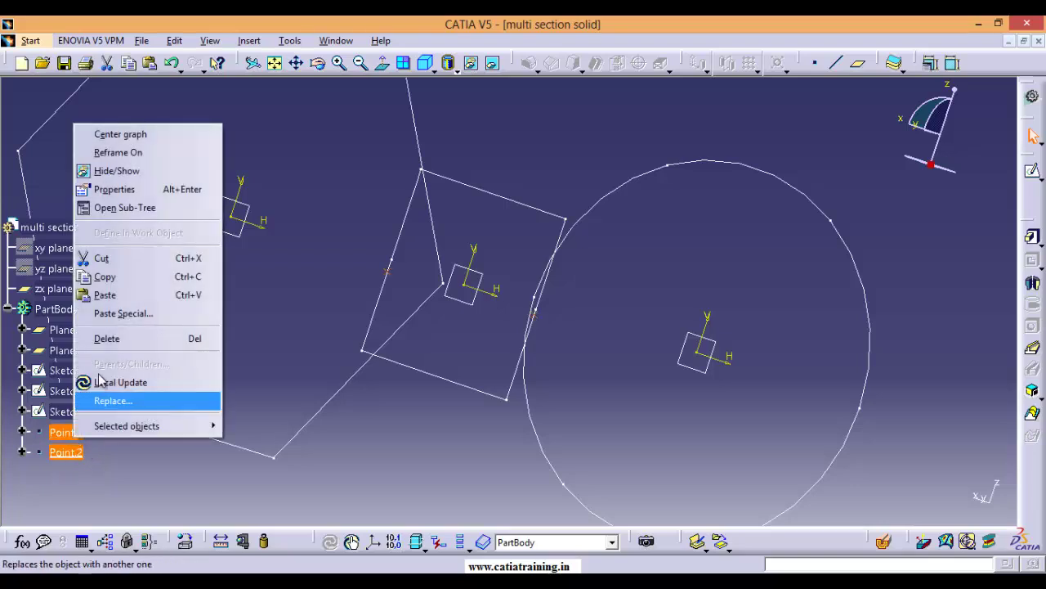
click(99, 338)
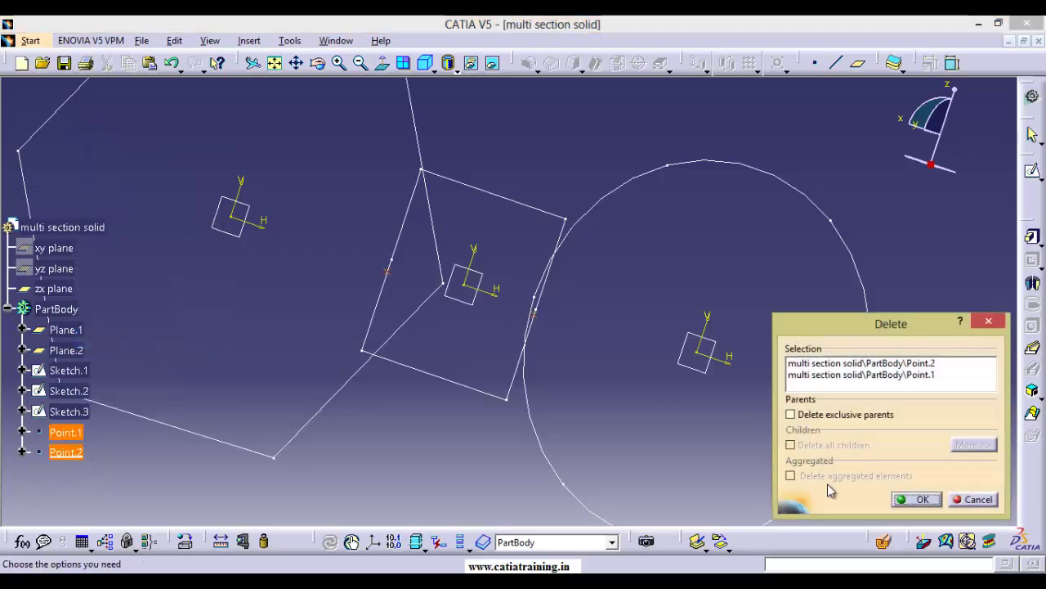
click(916, 498)
Start a Multi-Sections Solid and select the circle, rectangle and hexagon sketches as its sections, in that order
mouse_move(658, 372)
middle_down()
mouse_move(718, 292)
mouse_move(654, 292)
mouse_move(738, 273)
mouse_move(584, 318)
mouse_move(473, 292)
mouse_move(635, 287)
mouse_move(637, 334)
mouse_move(651, 344)
mouse_move(596, 399)
middle_up()
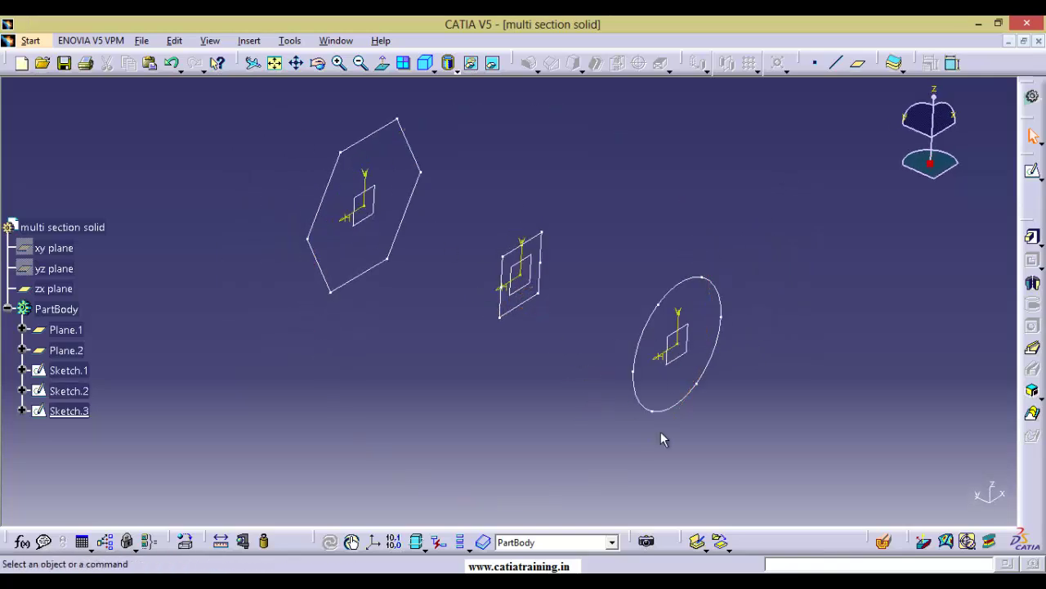
click(1032, 417)
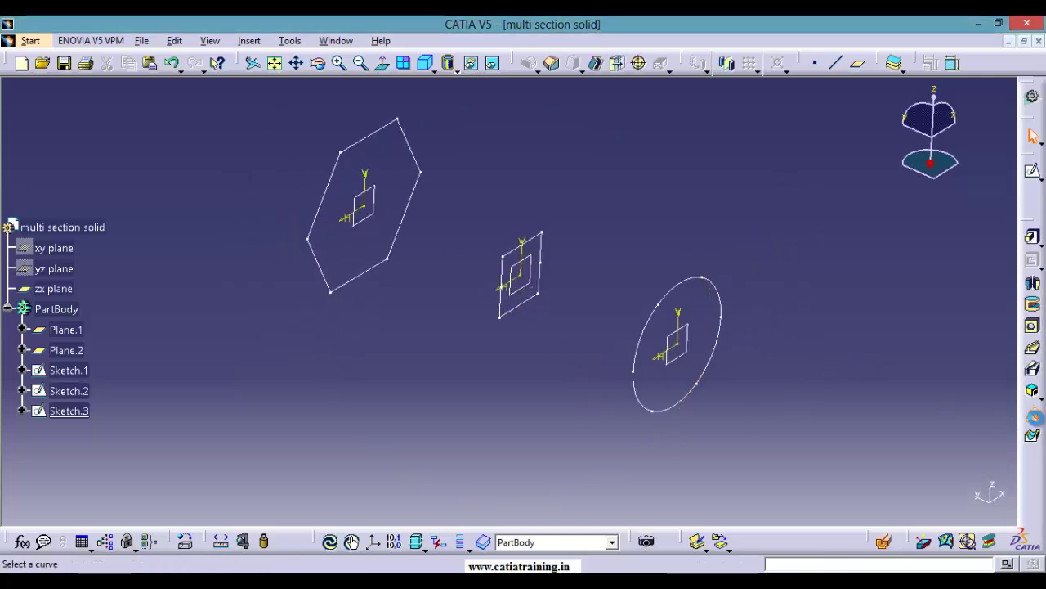
middle_drag(559, 468, 482, 464)
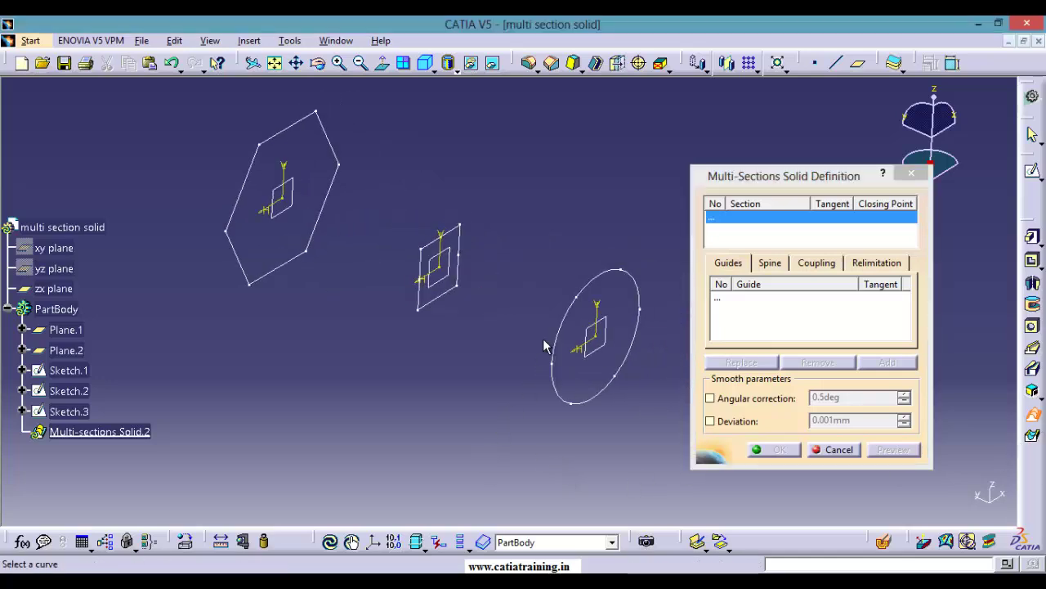
click(578, 288)
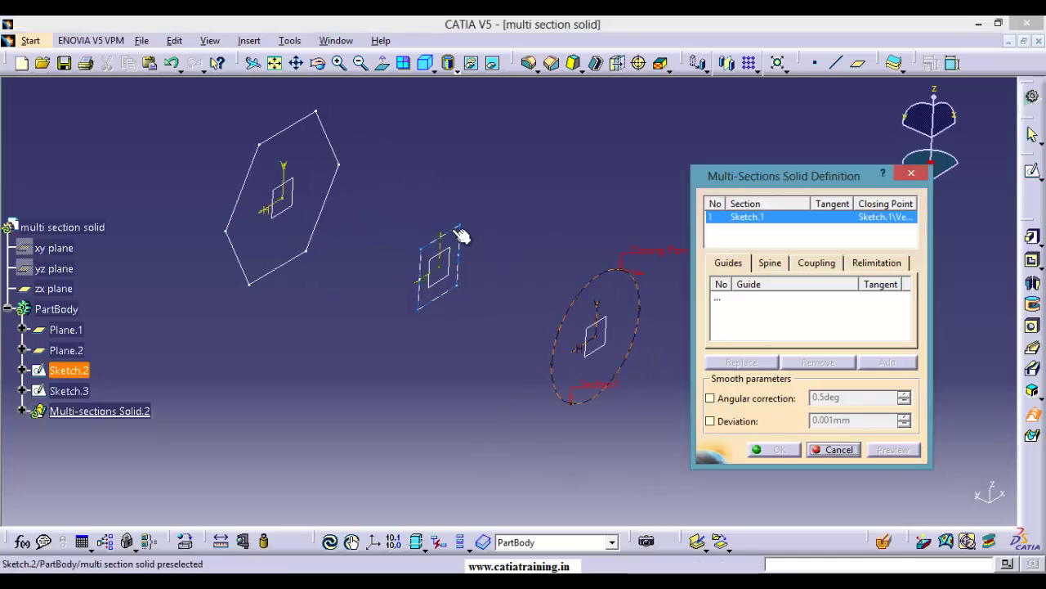
click(462, 236)
click(324, 129)
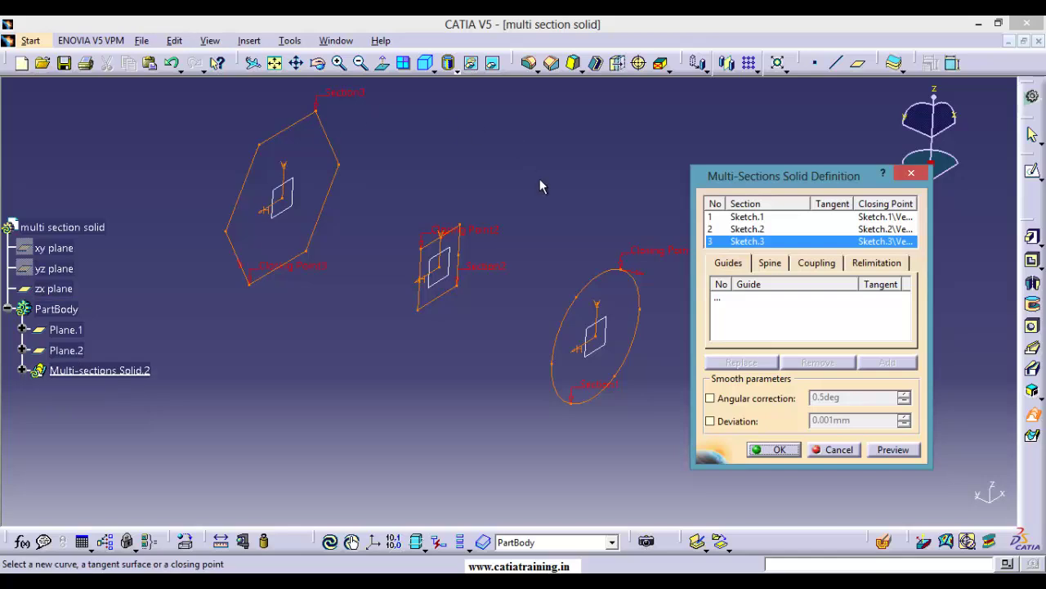
Set the sections coupling of the multi-sections solid to Vertices
click(818, 263)
click(840, 286)
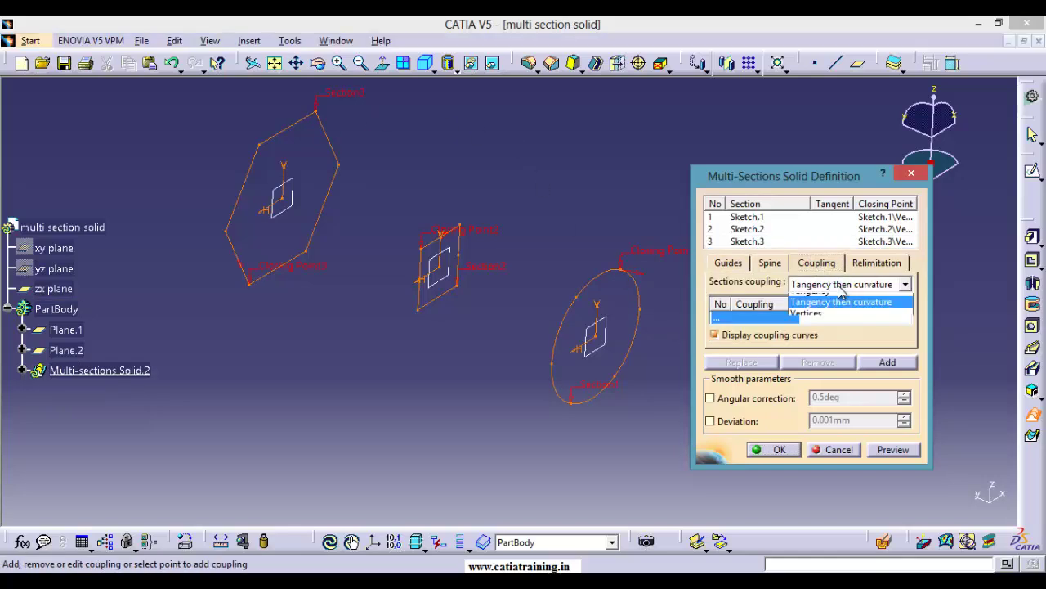
click(840, 335)
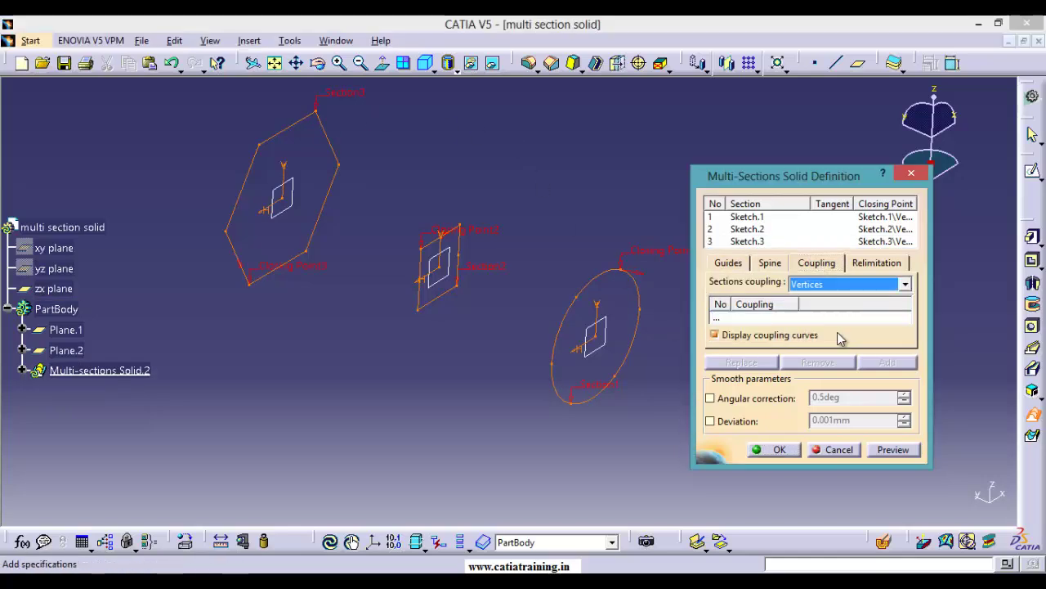
Replace the closing points of the circle and the hexagon with their upper-left vertices, matching the rectangle's closing point
middle_drag(486, 299, 466, 306)
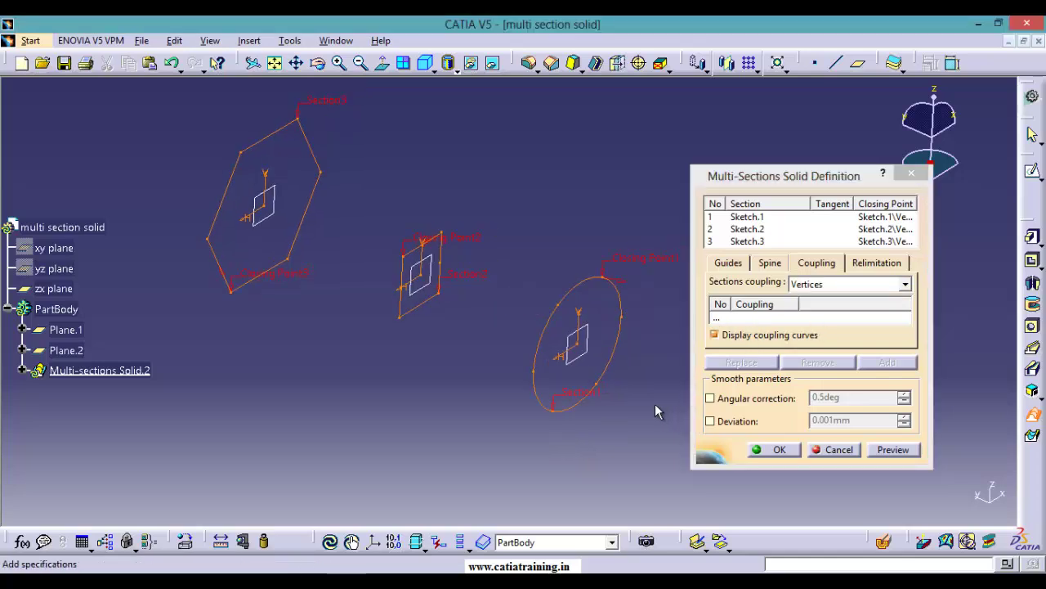
middle_drag(654, 364, 636, 358)
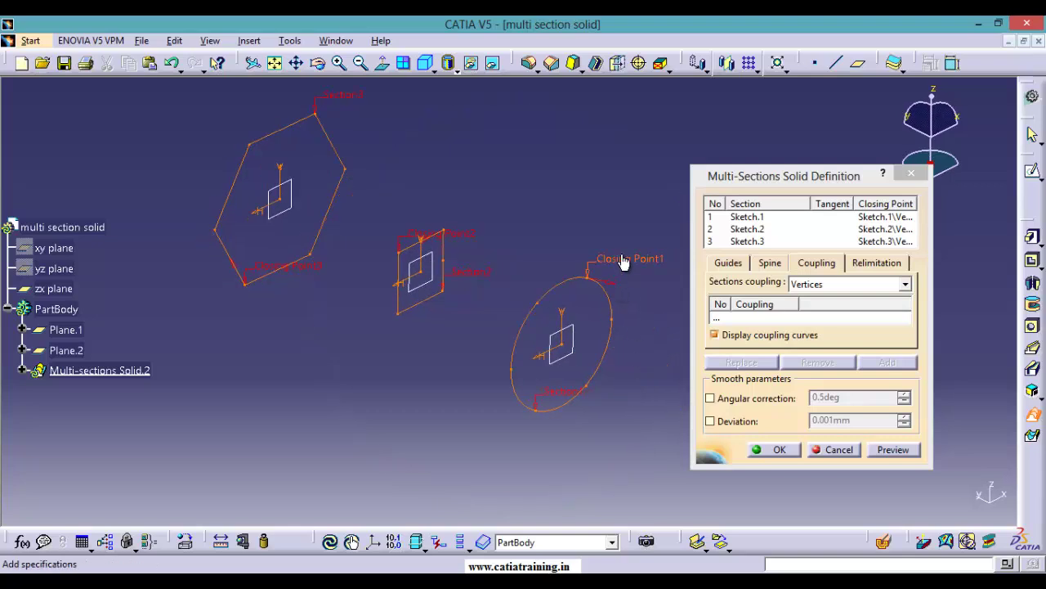
right_click(623, 258)
click(661, 347)
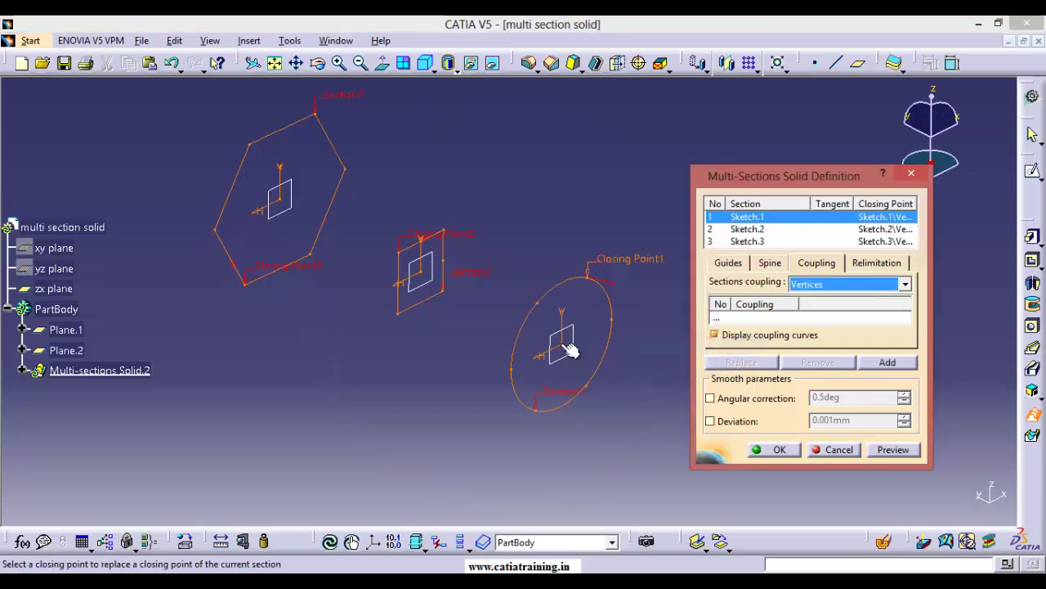
click(537, 298)
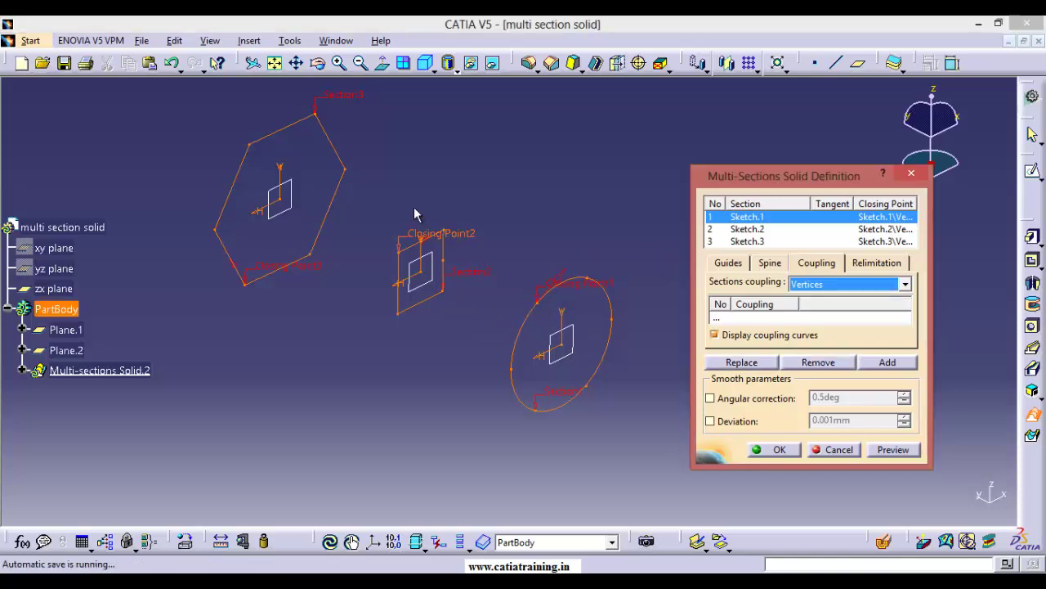
right_click(317, 273)
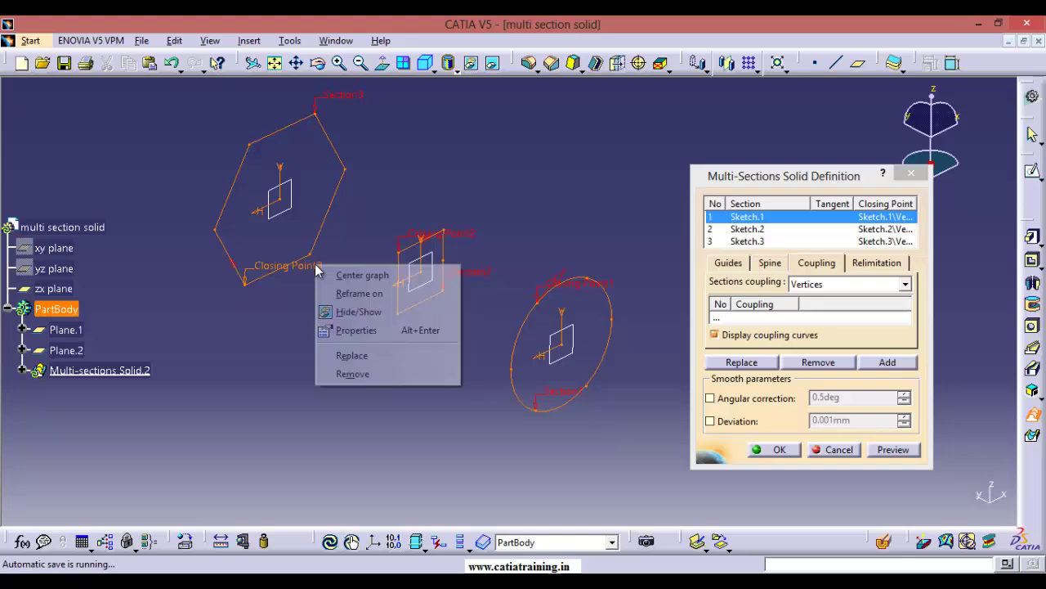
click(369, 356)
click(256, 155)
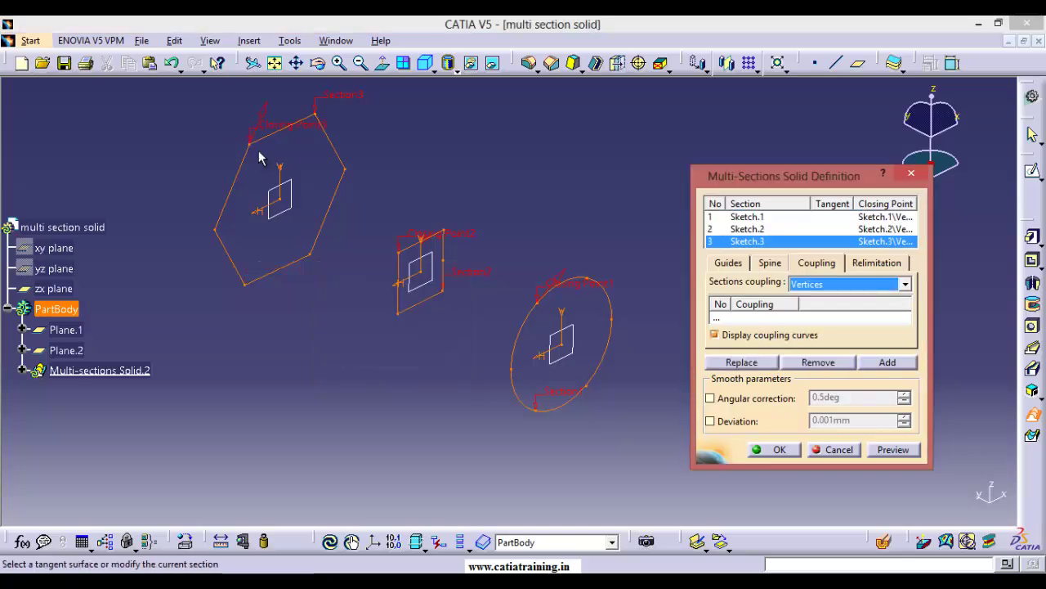
Preview the multi-sections solid and examine its shape between the circle, rectangle and hexagon
middle_drag(468, 311, 412, 247)
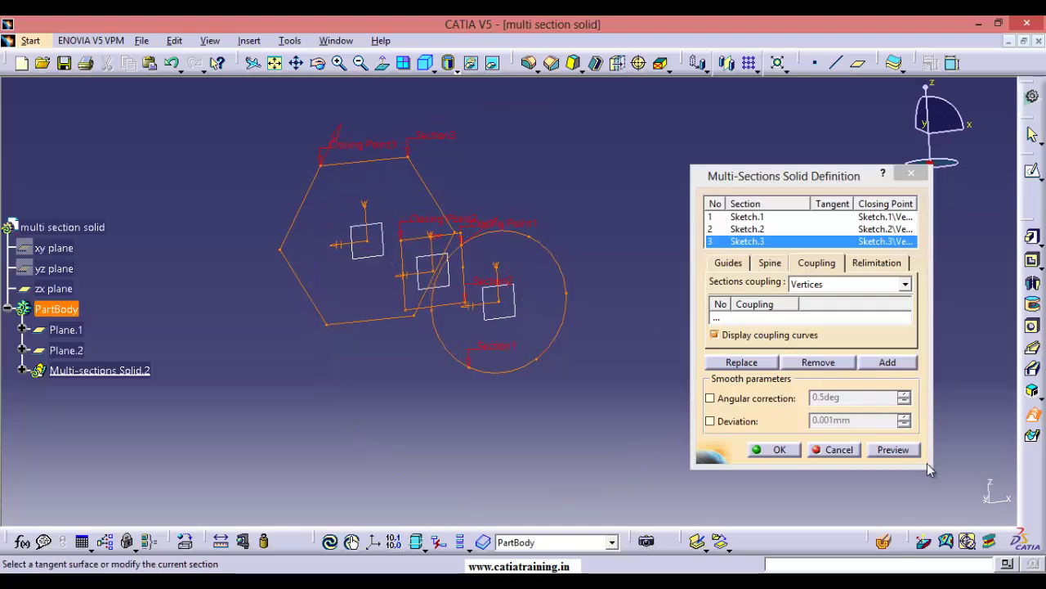
click(905, 450)
mouse_move(546, 284)
middle_down()
mouse_move(531, 294)
mouse_move(541, 297)
middle_up()
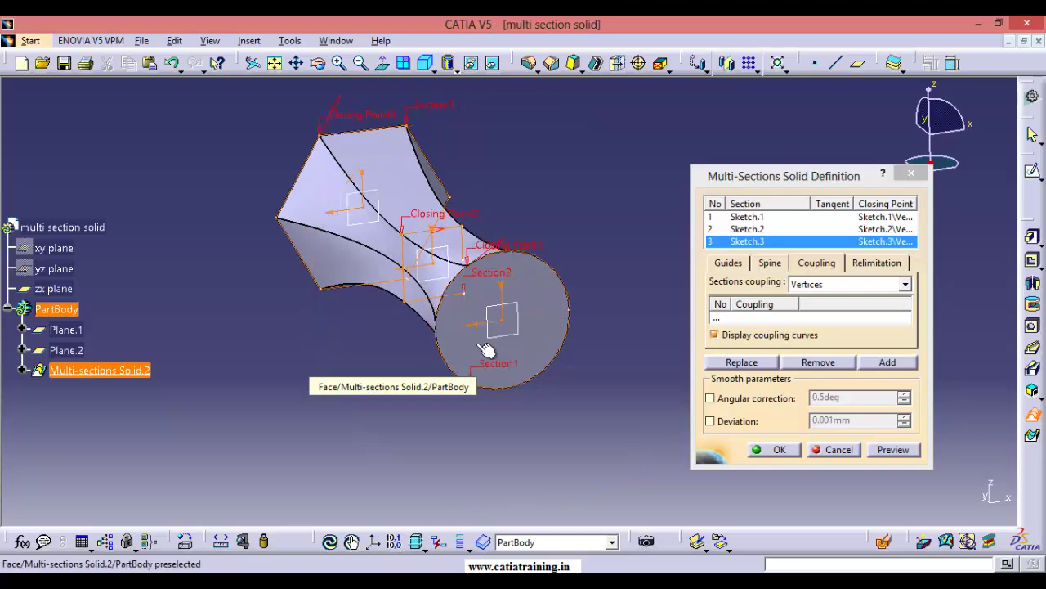
middle_drag(421, 323, 430, 403)
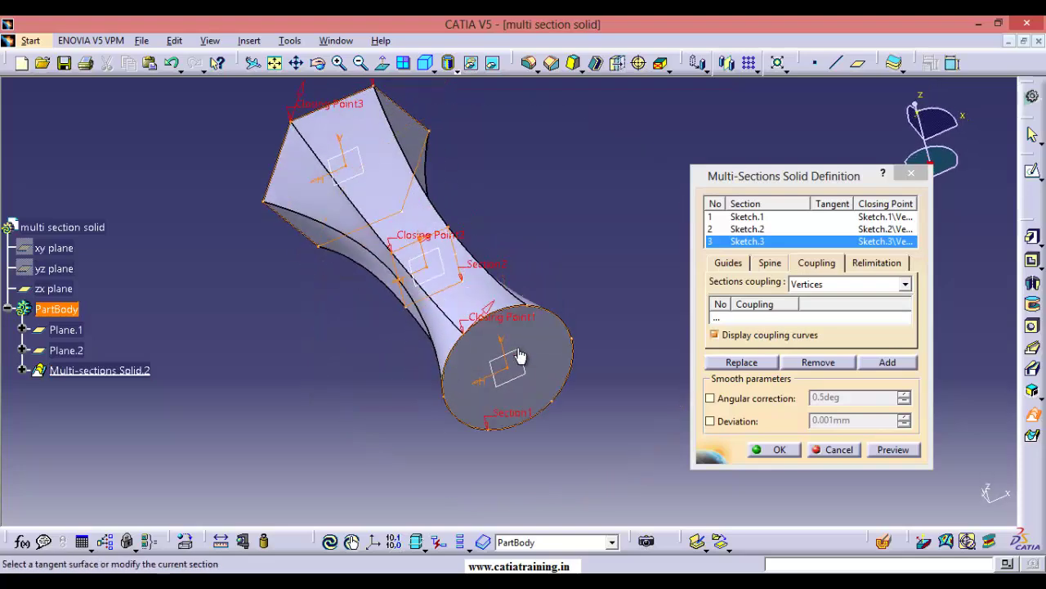
Try to replace the circle's closing point with its left vertex and preview the solid
right_click(516, 327)
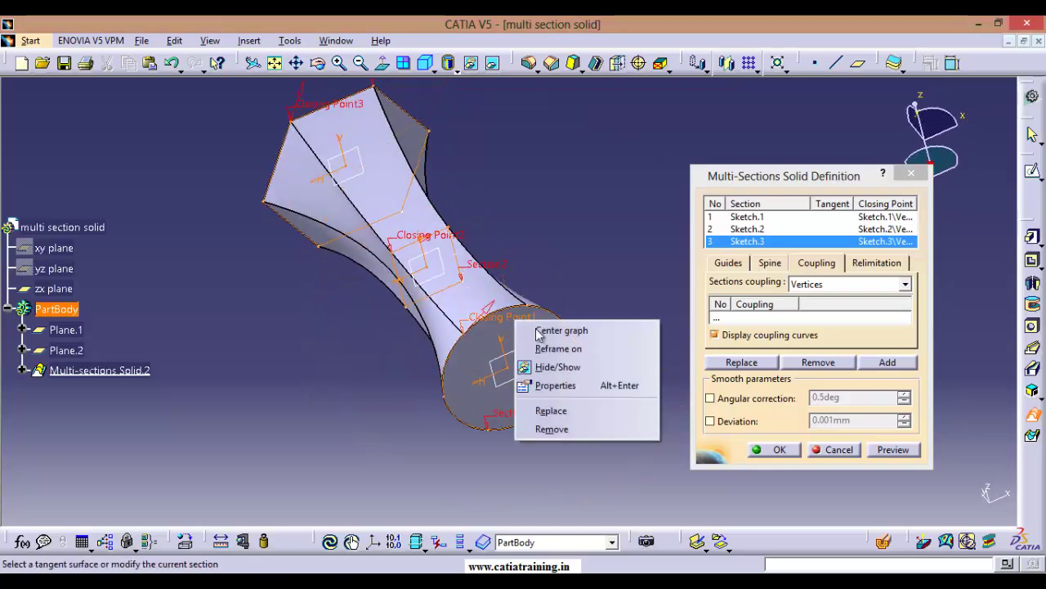
click(573, 410)
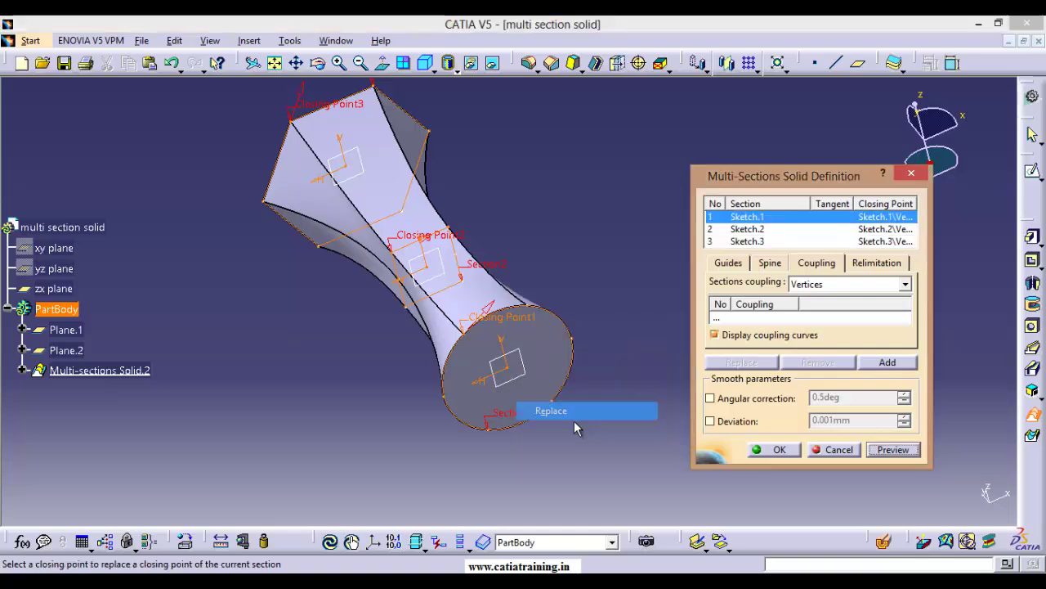
click(443, 381)
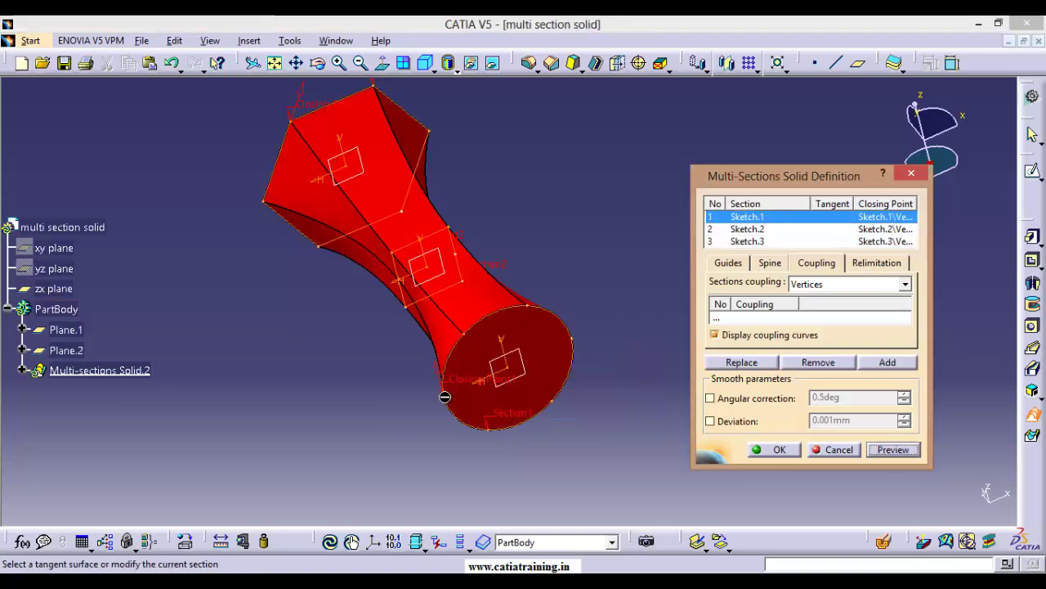
click(903, 451)
Examine the previewed solid and open the choice of sections coupling types
middle_drag(634, 462, 528, 364)
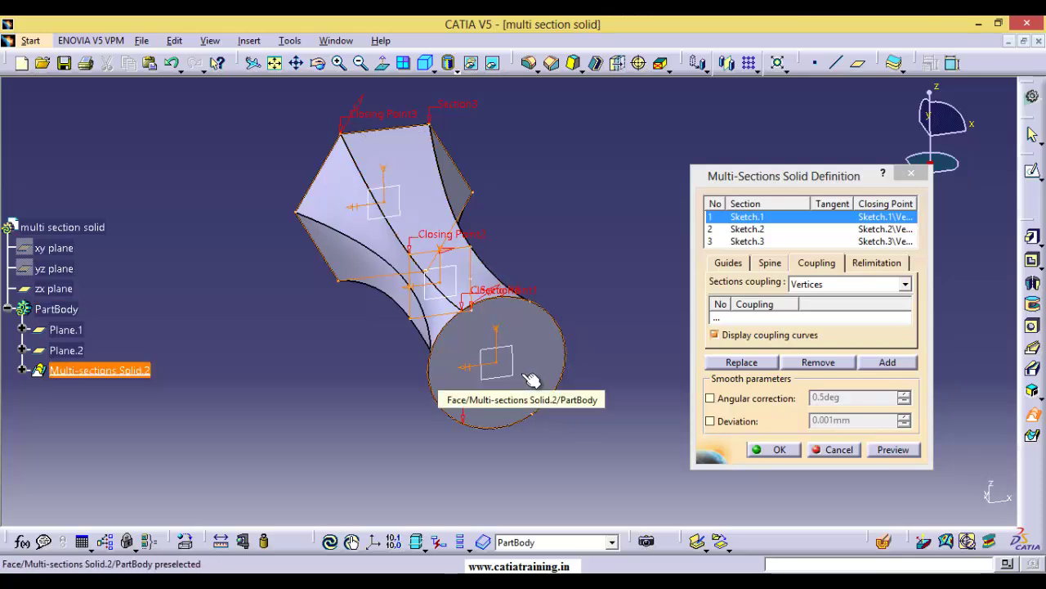
click(903, 284)
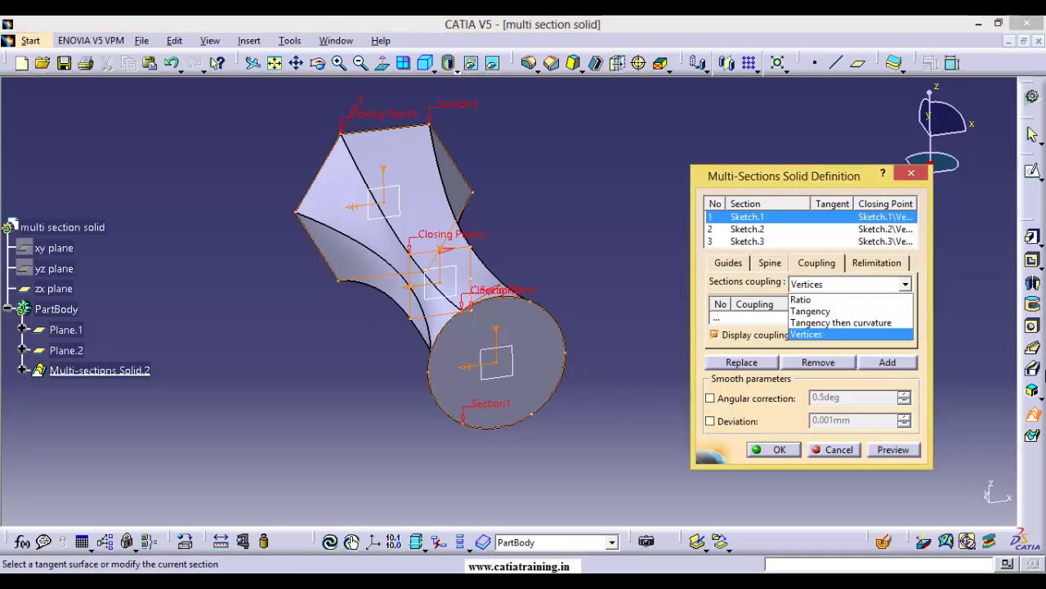